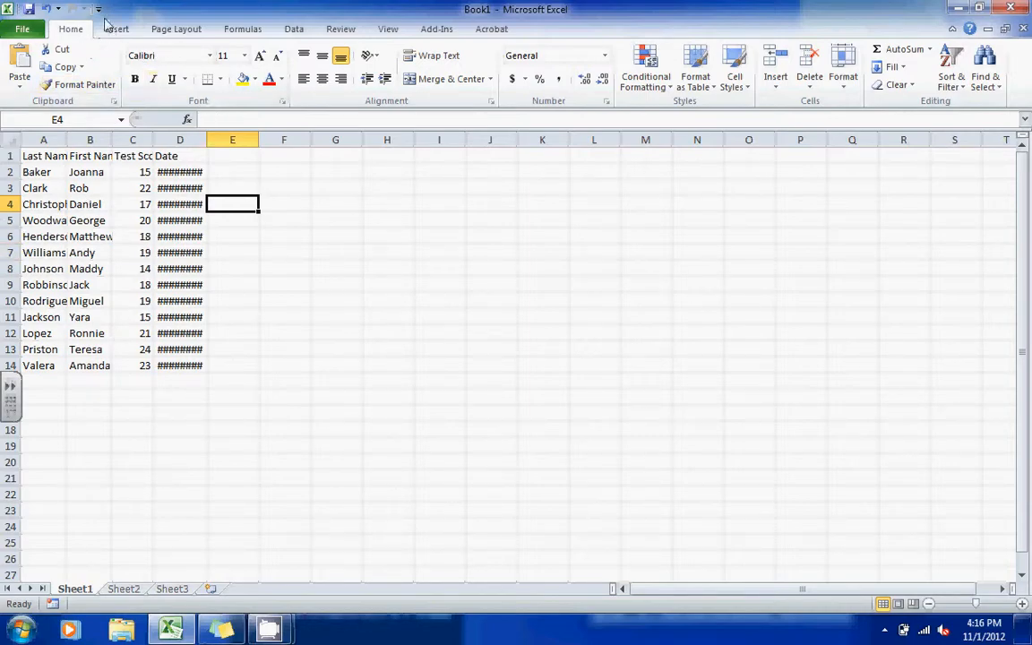
- Auto-fit the width of all columns on Sheet1 to their contents
{"action": "left_click", "coordinate": [94, 269]}
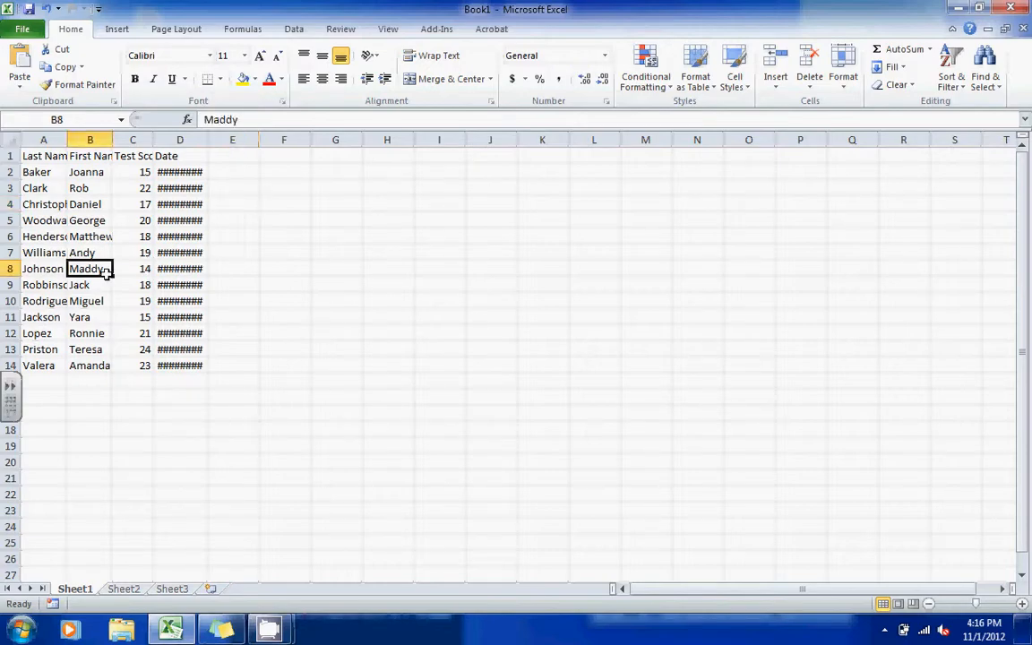
{"action": "left_click", "coordinate": [59, 235]}
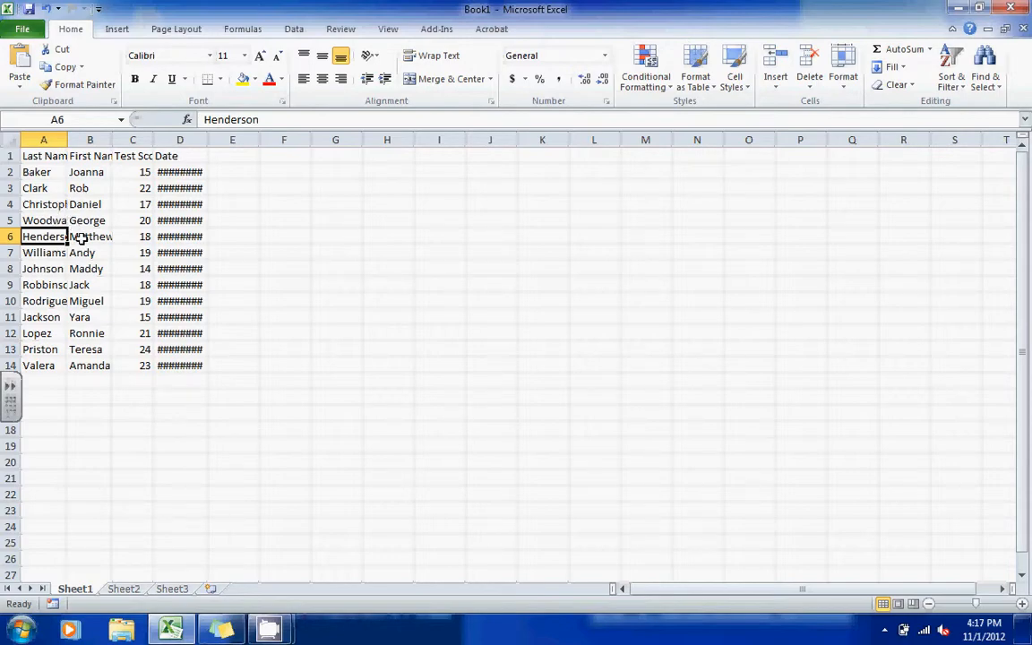
{"action": "left_click", "coordinate": [11, 140]}
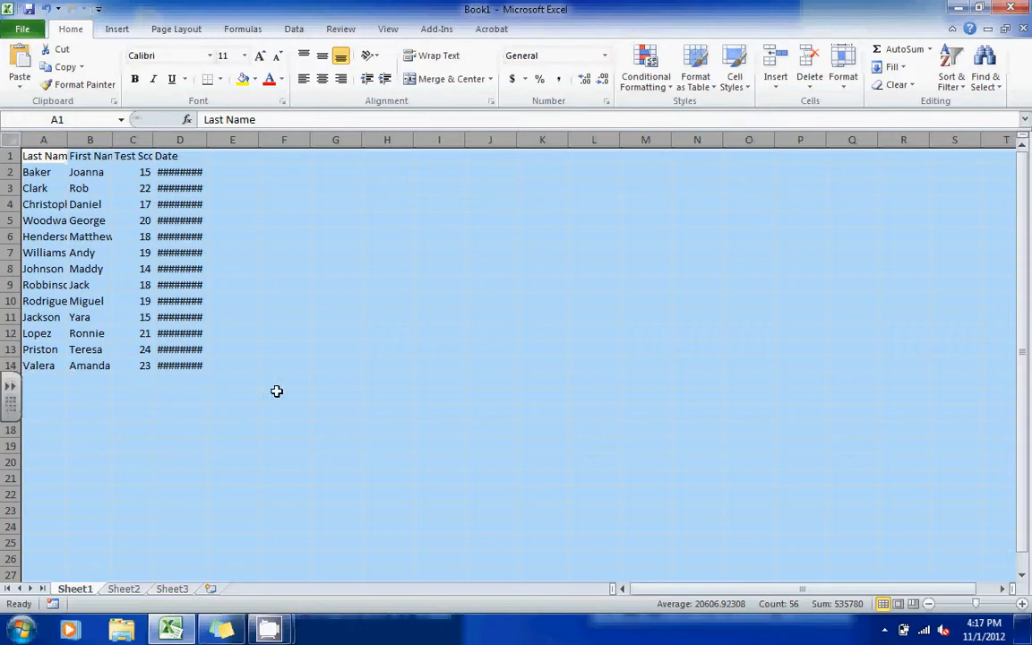
{"action": "double_click", "coordinate": [67, 141]}
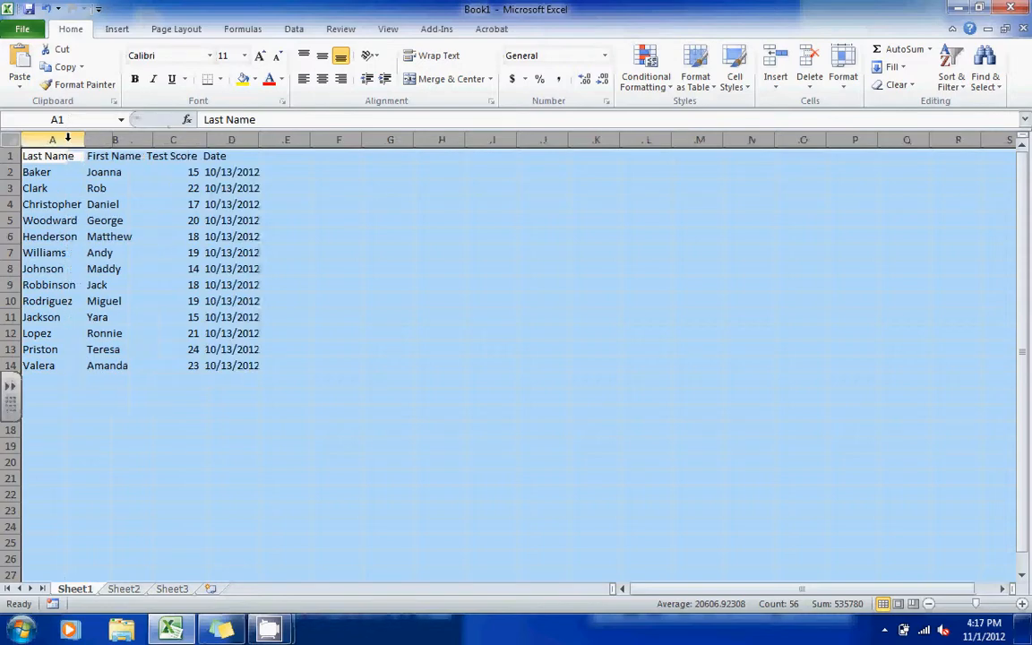
{"action": "left_click", "coordinate": [91, 231]}
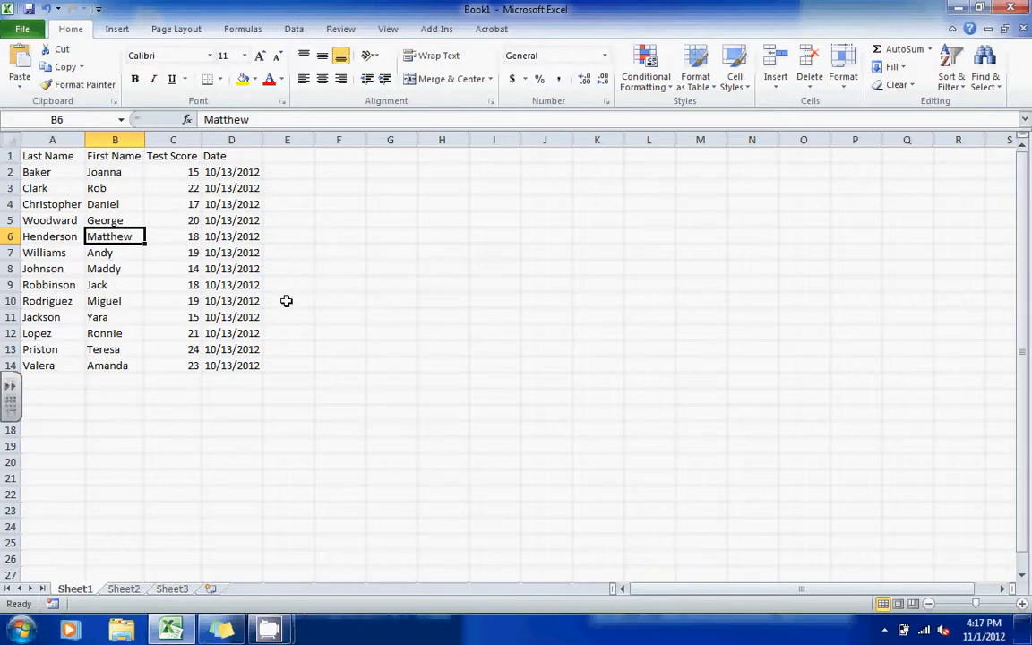
{"action": "left_click", "coordinate": [111, 269]}
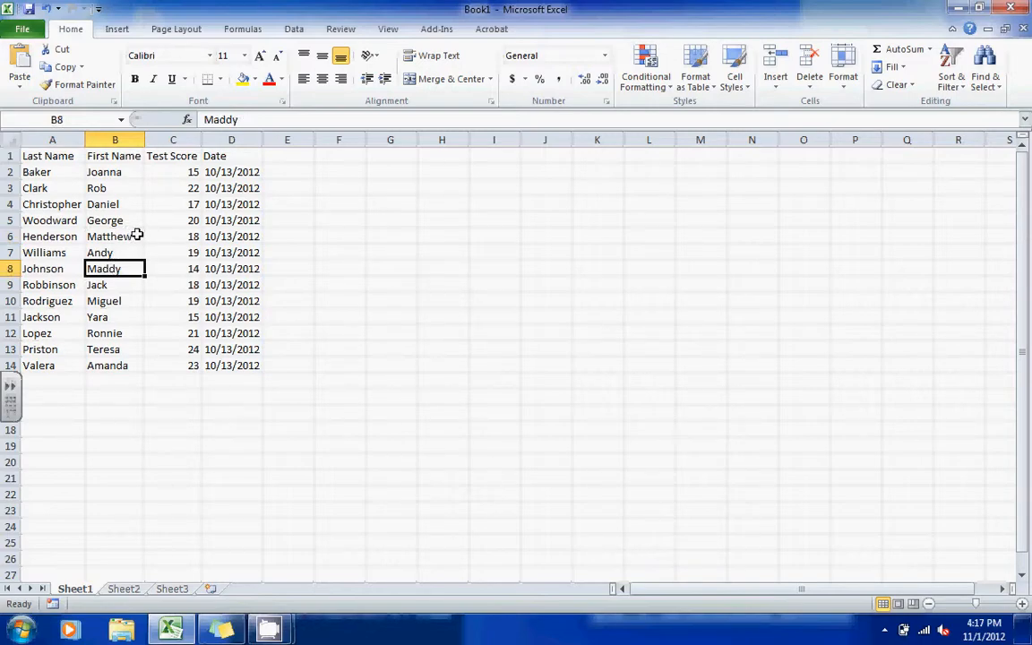
- Insert a blank column before the First Name column, and undo the insertion
{"action": "left_click", "coordinate": [129, 134]}
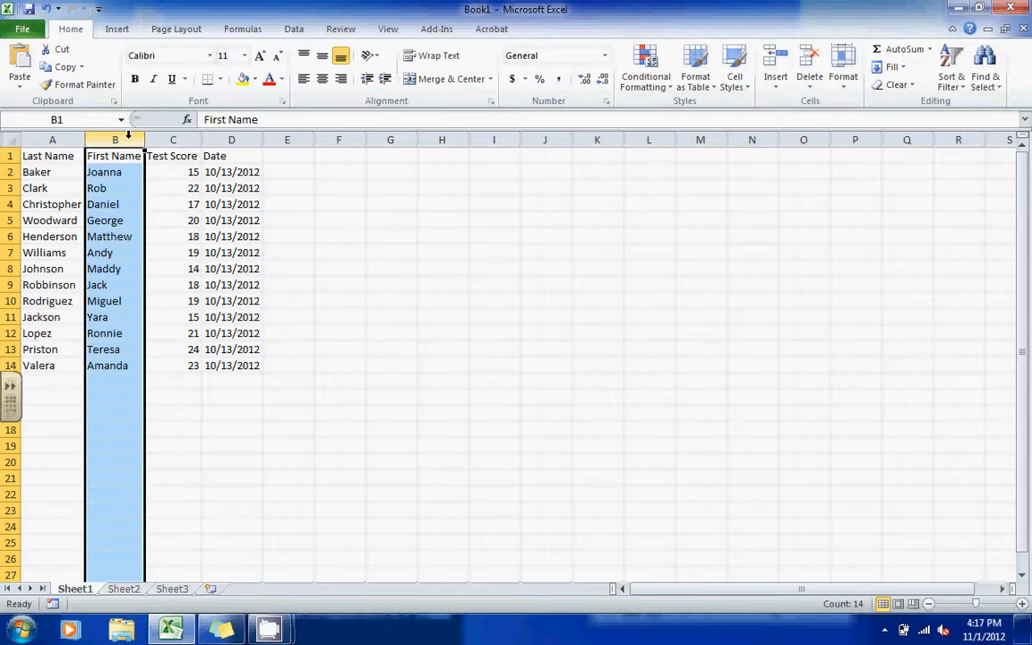
{"action": "right_click", "coordinate": [129, 137]}
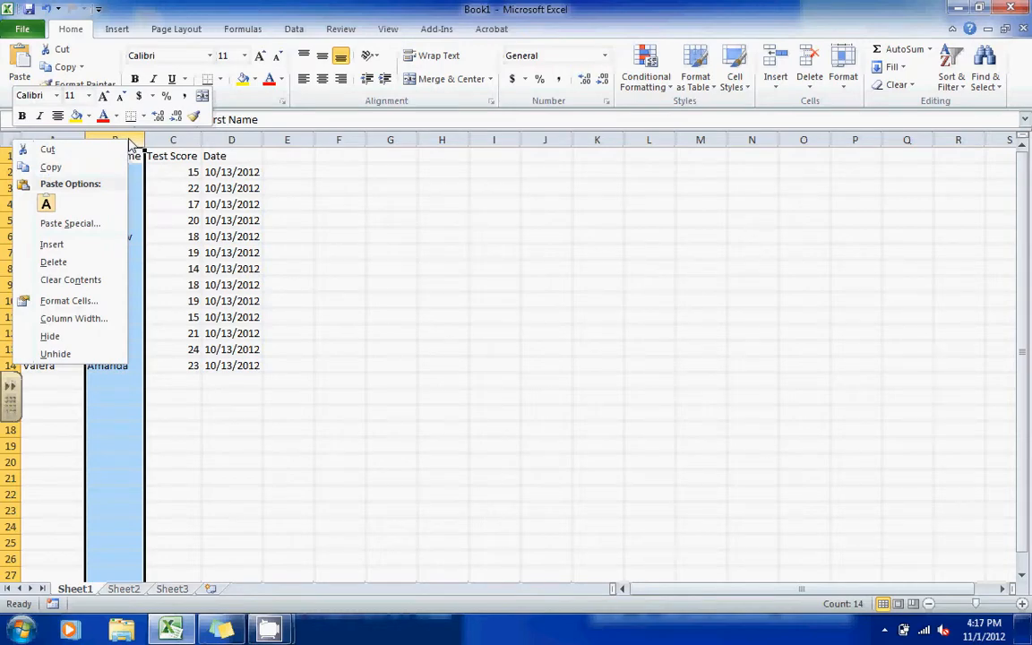
{"action": "left_click", "coordinate": [73, 245]}
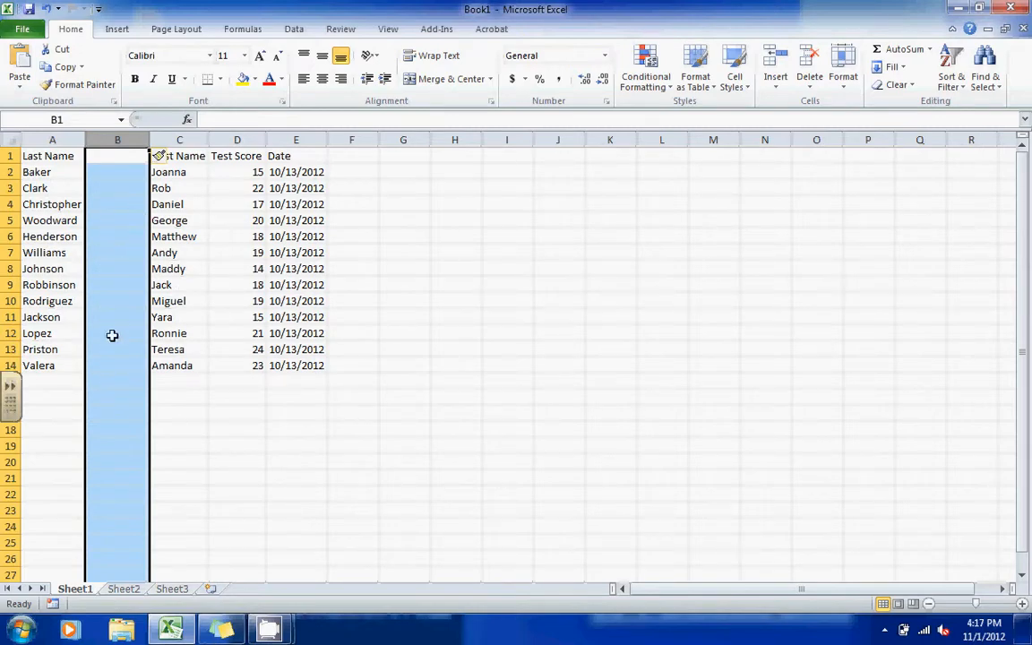
{"action": "left_click", "coordinate": [119, 286]}
{"action": "left_click", "coordinate": [45, 9]}
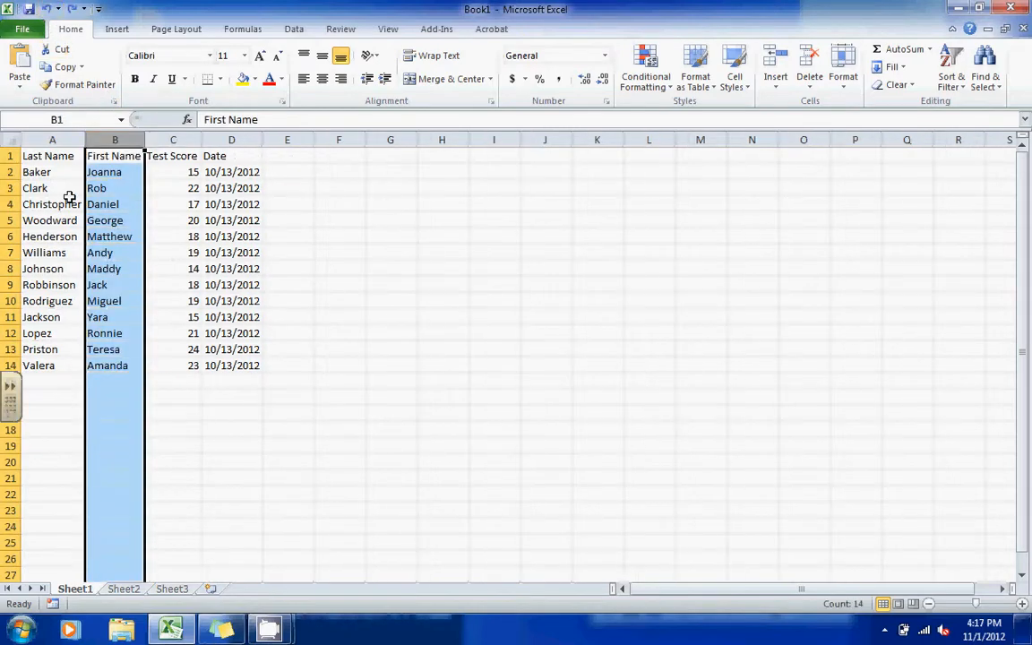
{"action": "left_click", "coordinate": [67, 201]}
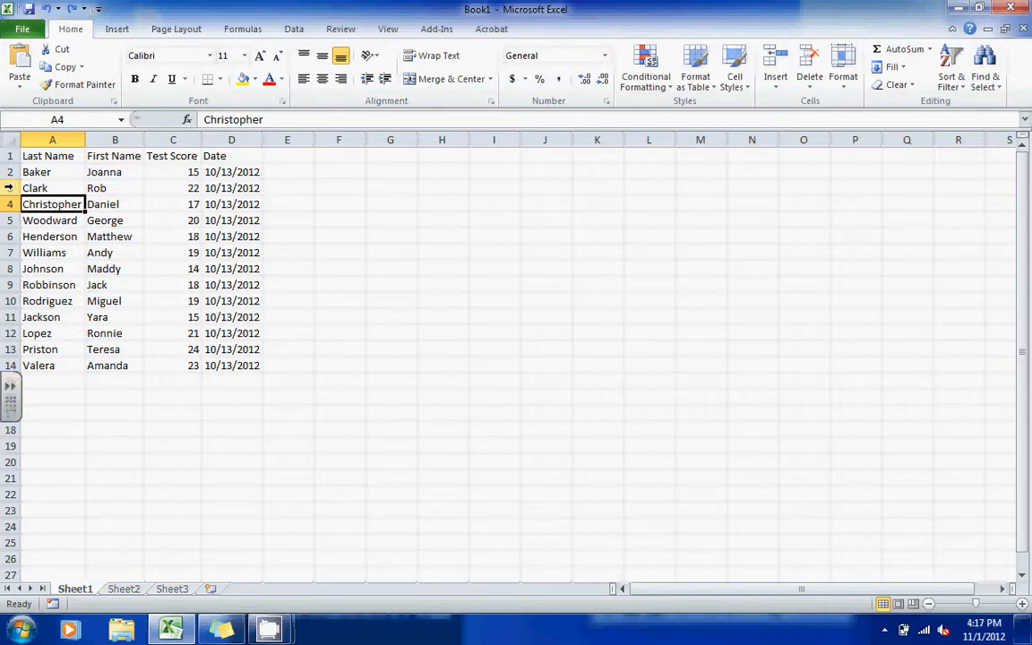
- Insert a blank row above row 3, and undo the insertion
{"action": "left_click", "coordinate": [9, 188]}
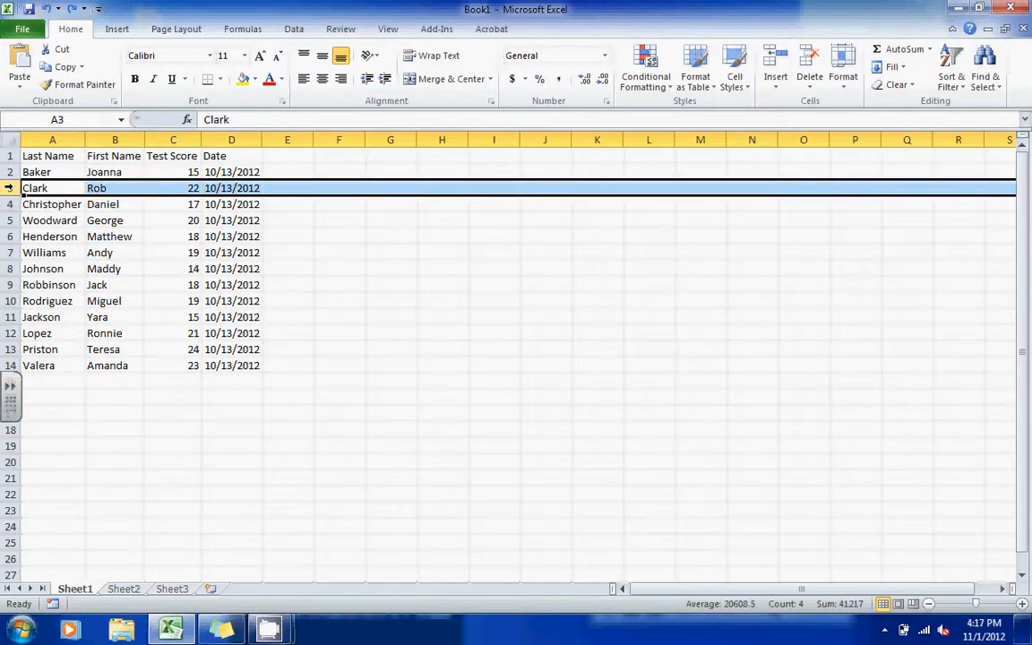
{"action": "right_click", "coordinate": [9, 187]}
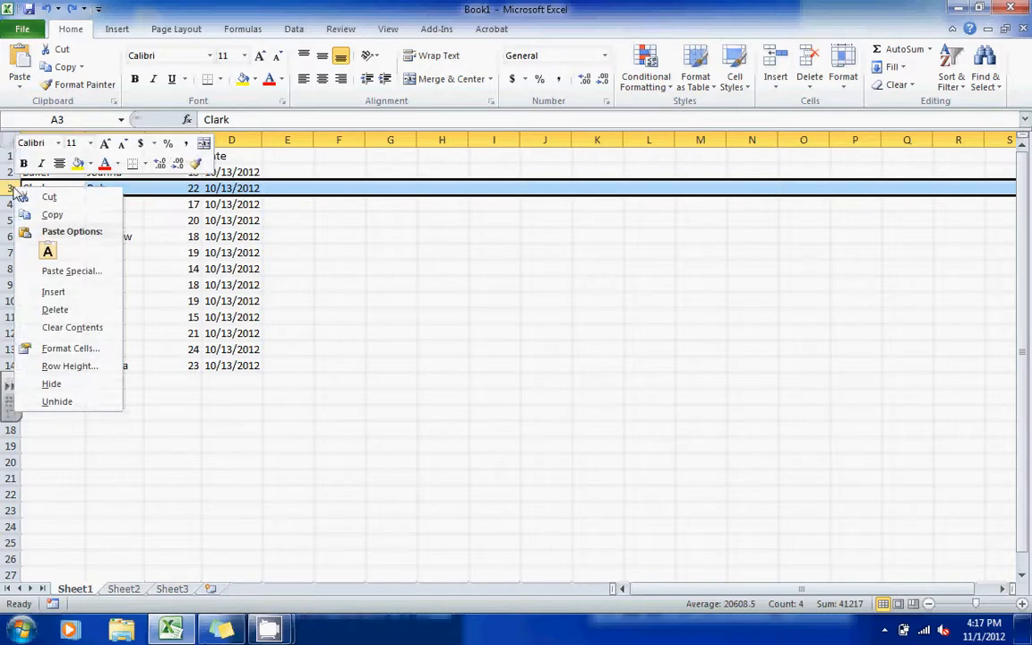
{"action": "left_click", "coordinate": [56, 292]}
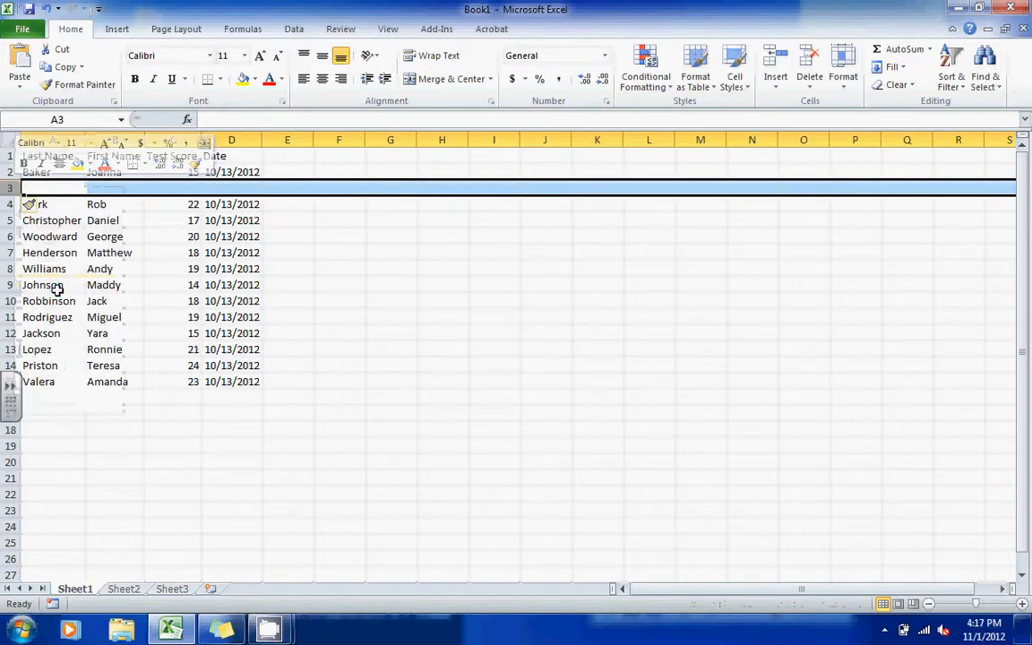
{"action": "left_click", "coordinate": [56, 287]}
{"action": "left_click", "coordinate": [46, 184]}
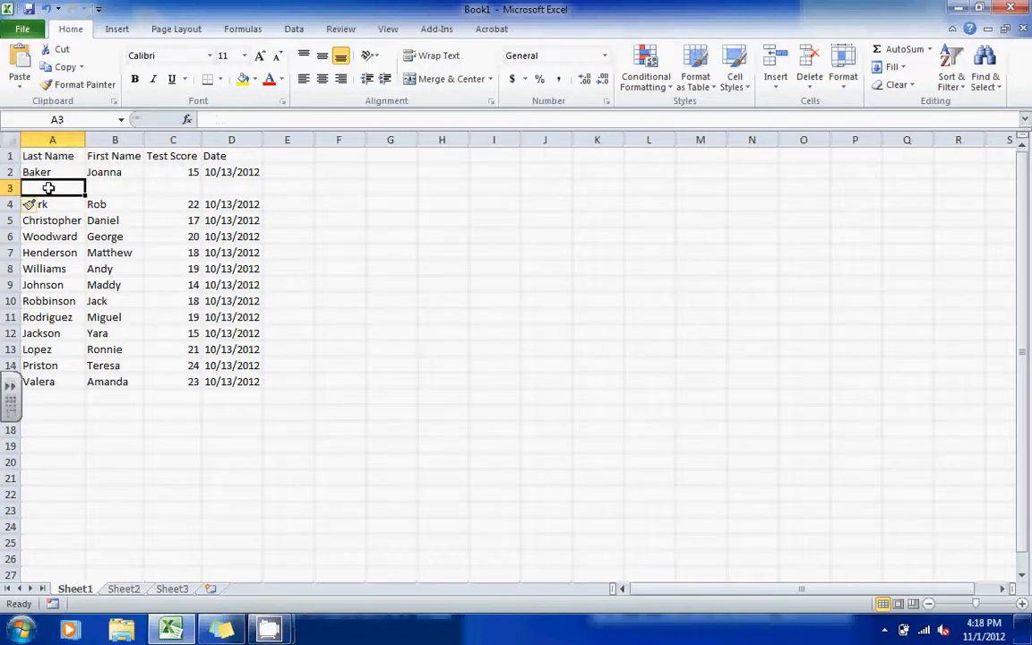
{"action": "left_click", "coordinate": [47, 8]}
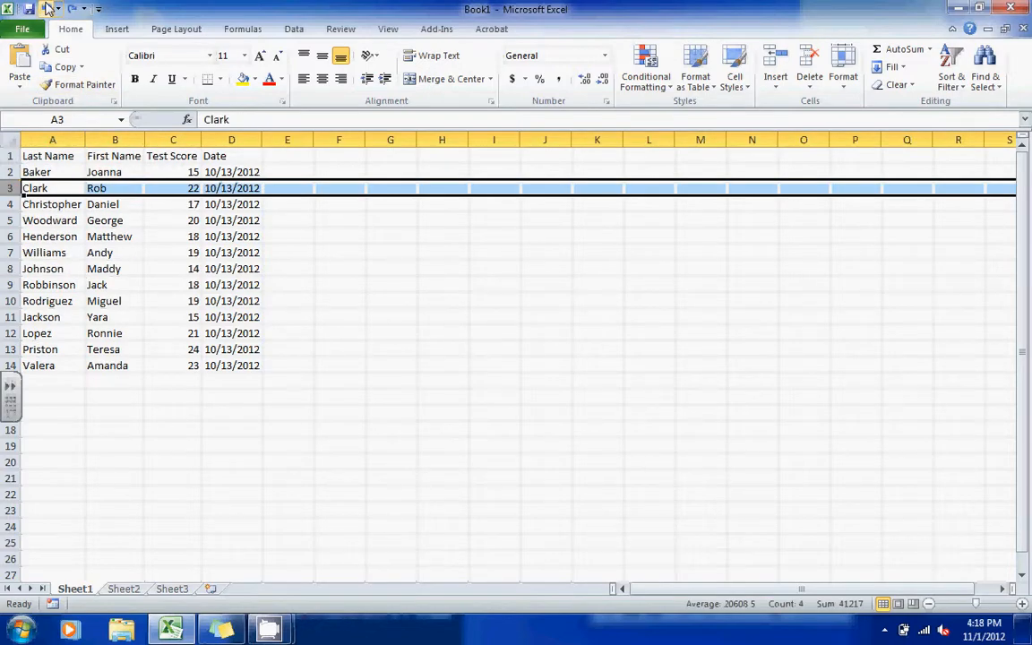
{"action": "left_click", "coordinate": [130, 205]}
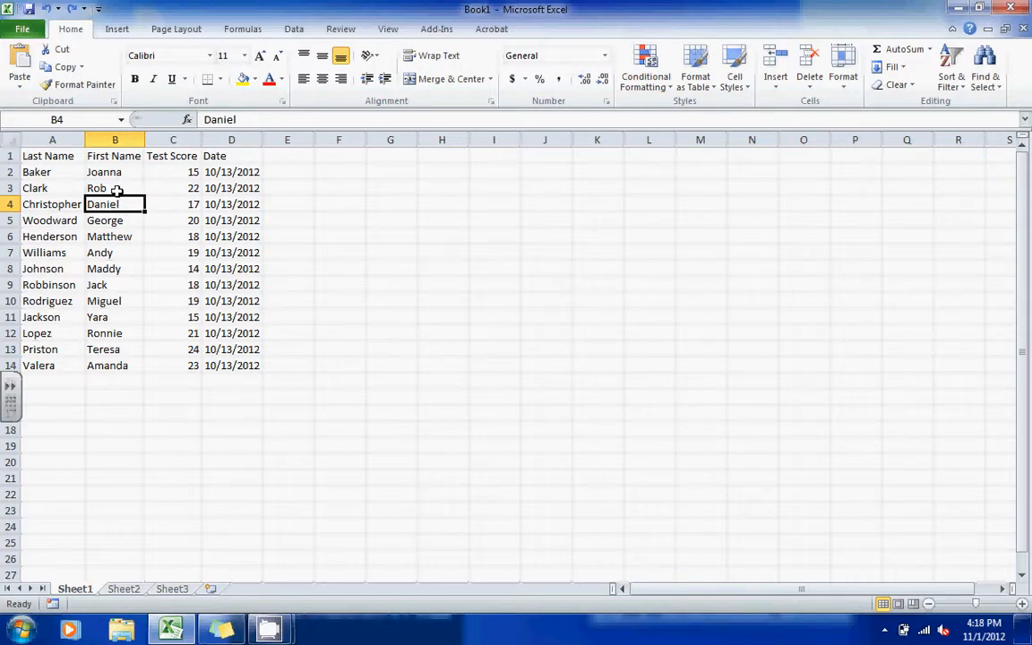
- Cut the First Name column and paste it into empty column E after the Date column
{"action": "left_click", "coordinate": [116, 139]}
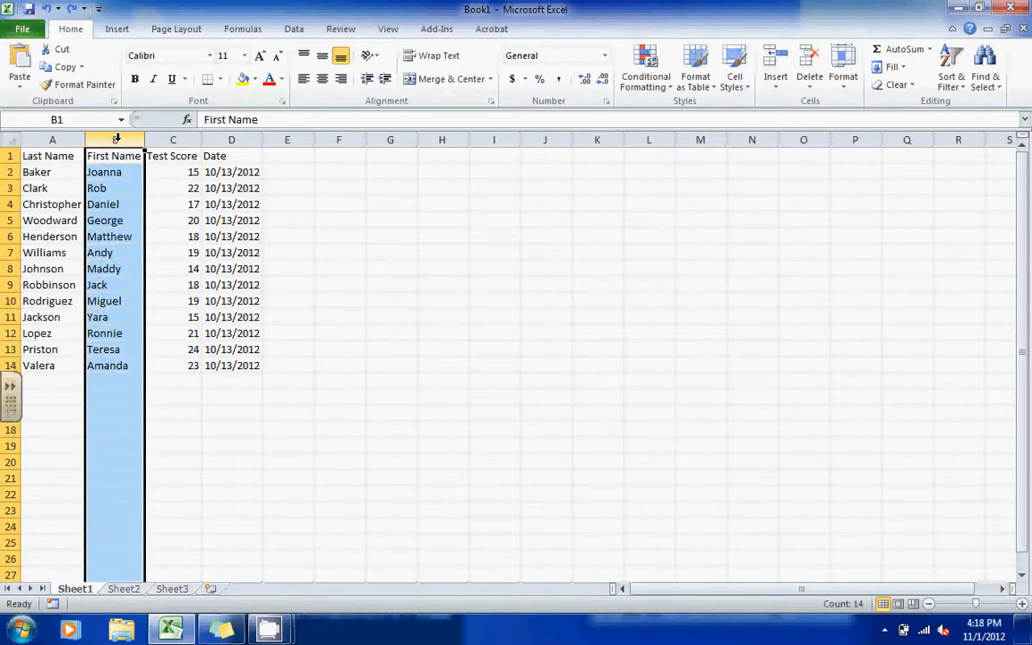
{"action": "right_click", "coordinate": [115, 139]}
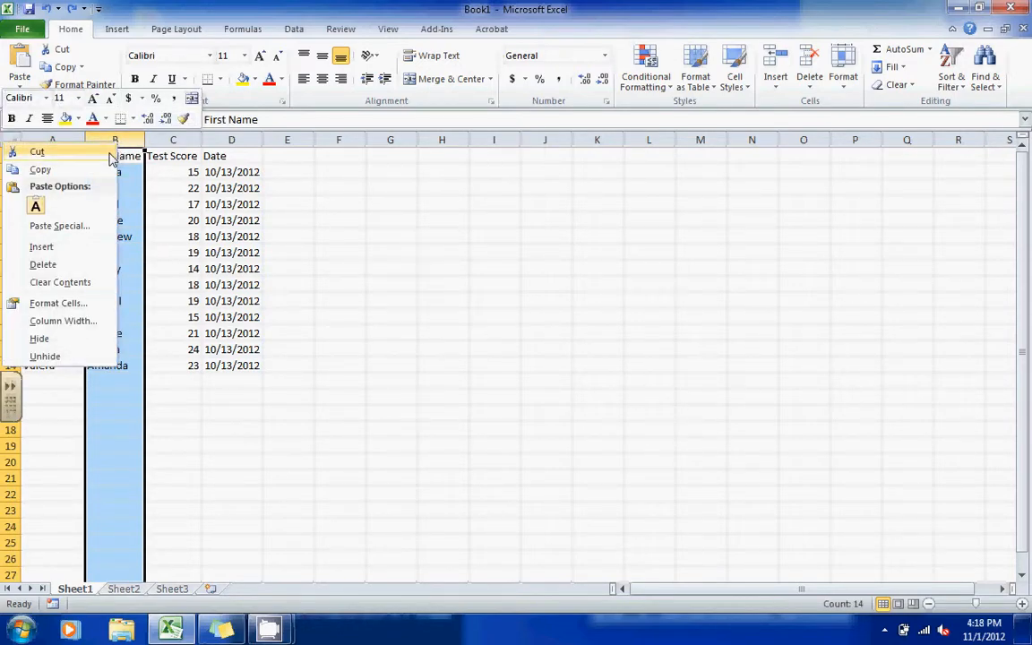
{"action": "left_click", "coordinate": [89, 154]}
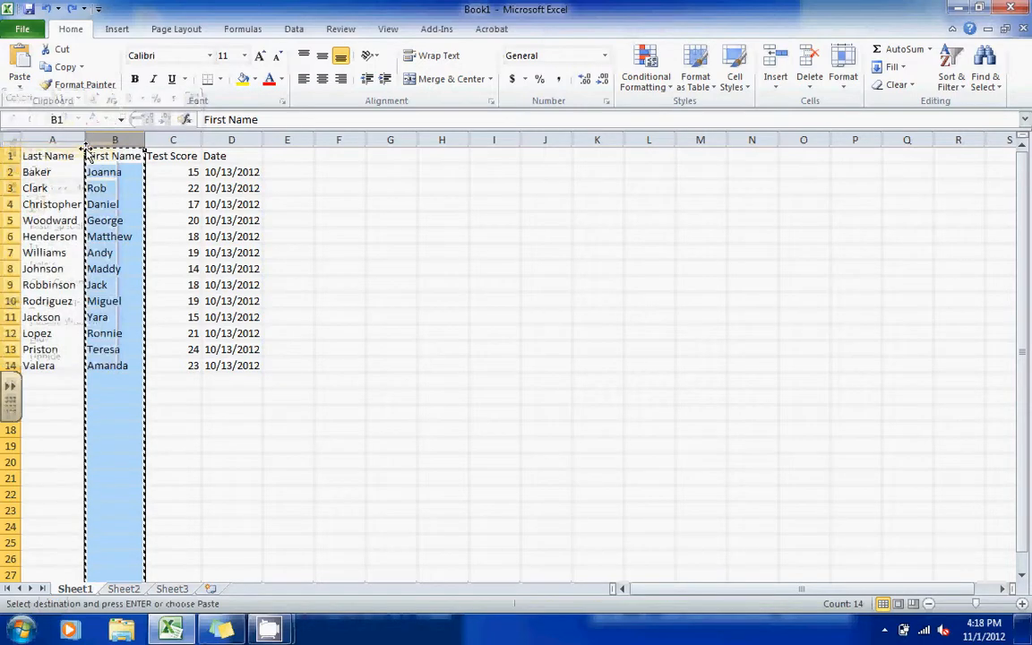
{"action": "left_click", "coordinate": [282, 134]}
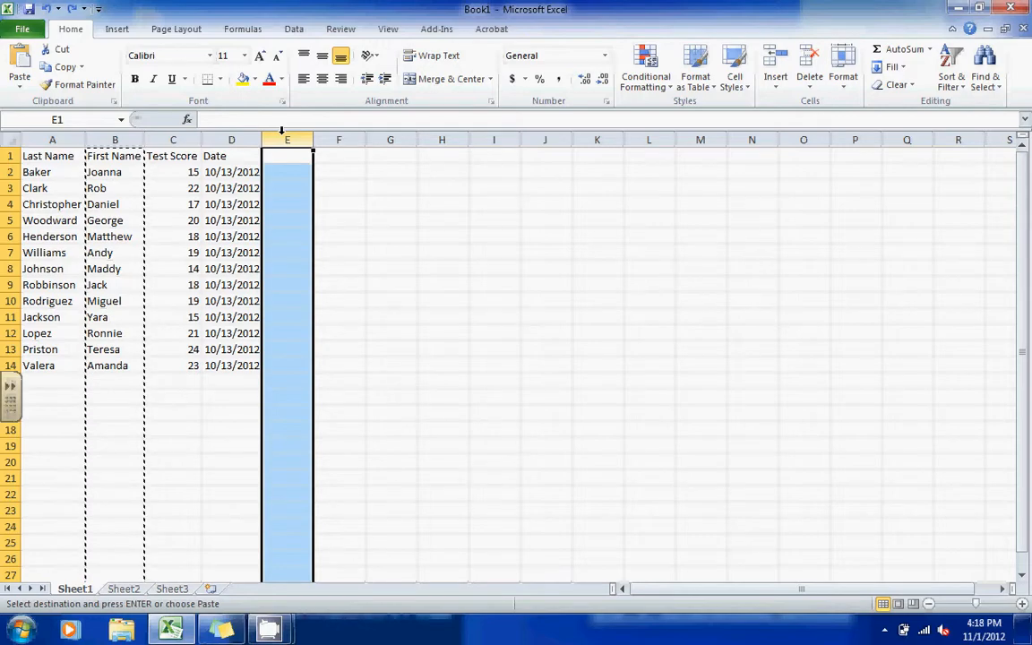
{"action": "right_click", "coordinate": [284, 140]}
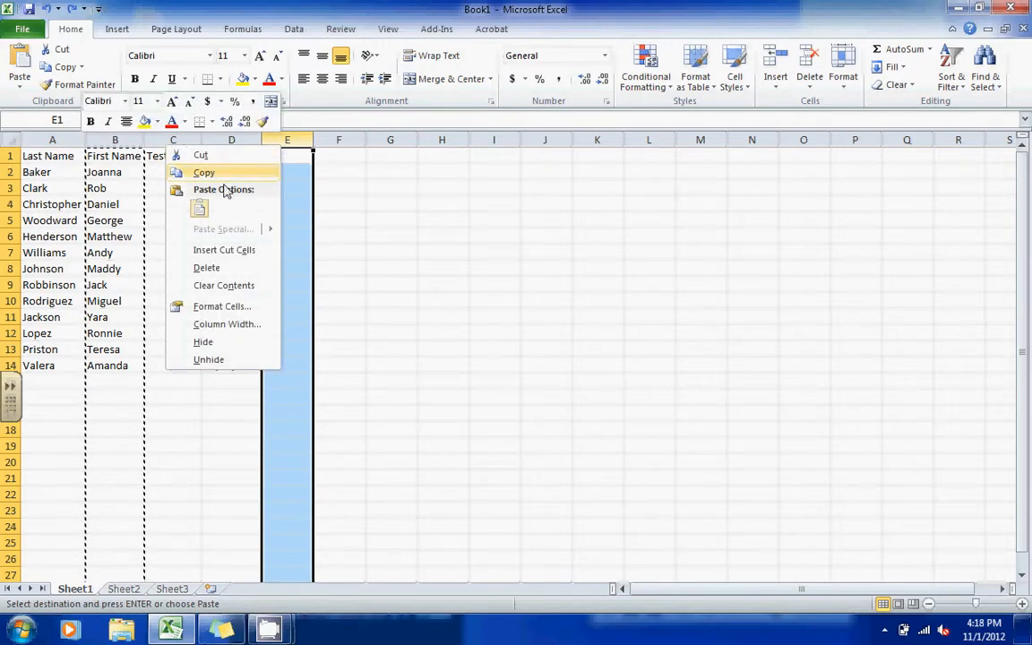
{"action": "left_click", "coordinate": [197, 205]}
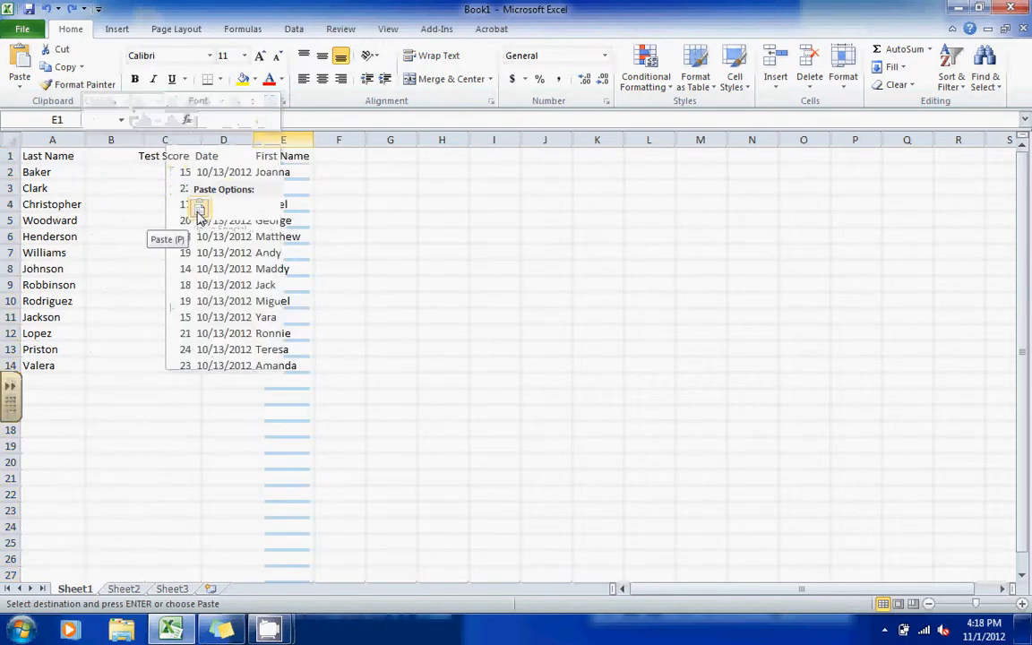
{"action": "left_click", "coordinate": [266, 232]}
- Delete the emptied column B between Last Name and Test Score
{"action": "left_click", "coordinate": [110, 139]}
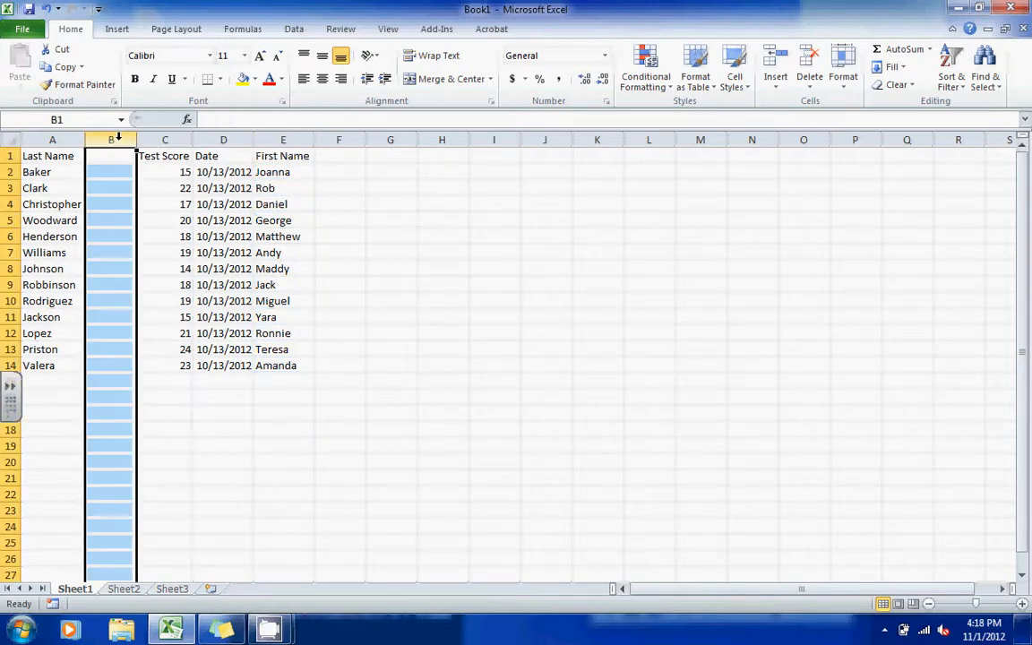
{"action": "right_click", "coordinate": [109, 140]}
{"action": "left_click", "coordinate": [65, 264]}
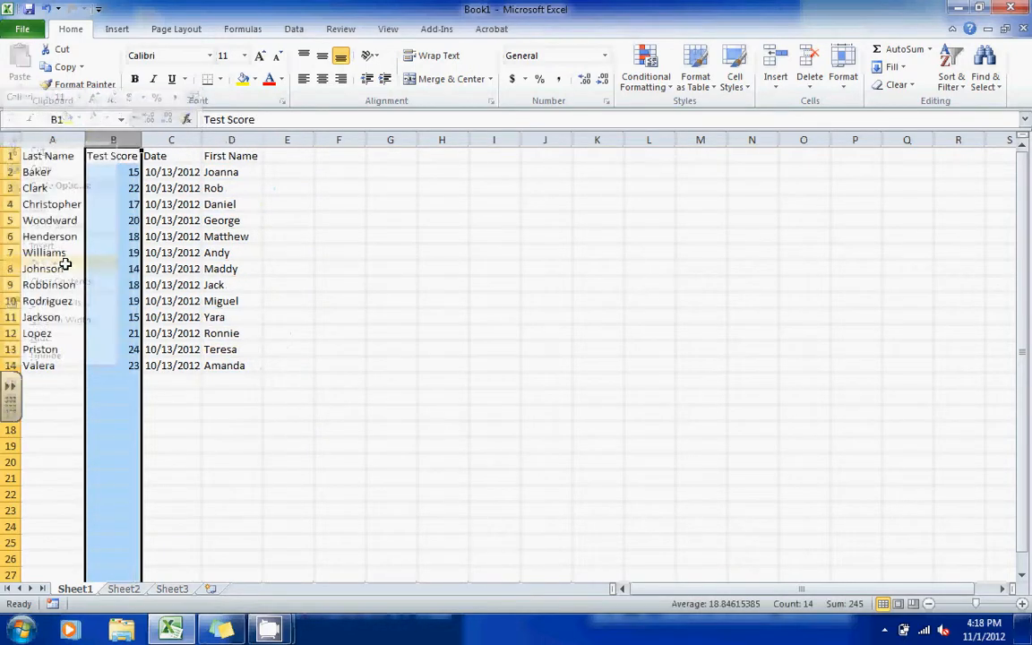
{"action": "left_click", "coordinate": [152, 269]}
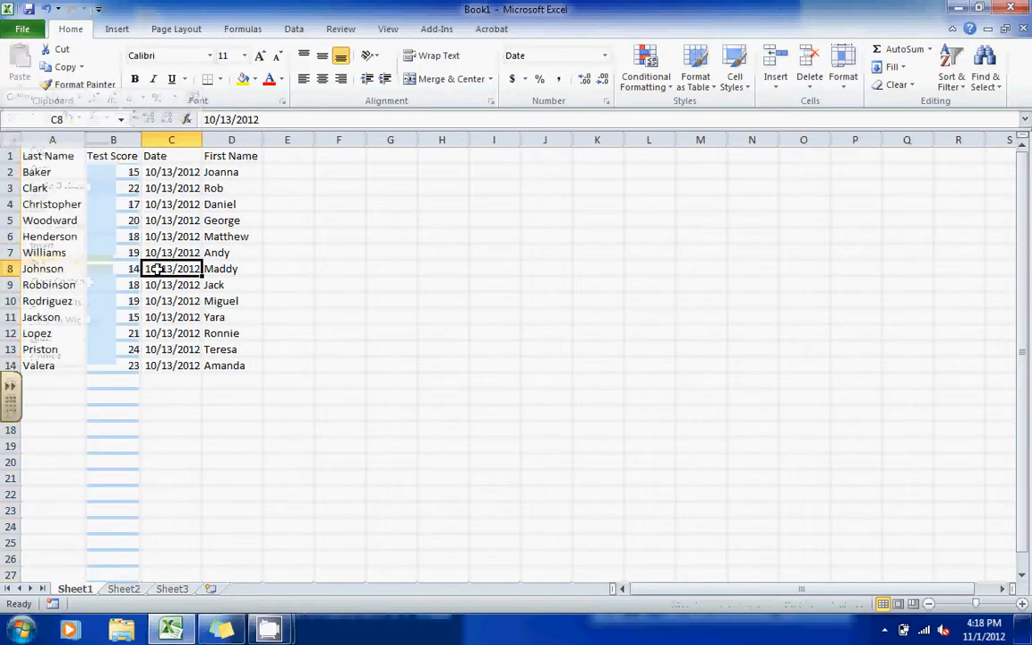
- Undo the deletion of the empty column and the move of the First Name column
{"action": "left_click", "coordinate": [45, 9]}
{"action": "left_click", "coordinate": [45, 9]}
{"action": "double_click", "coordinate": [331, 286]}
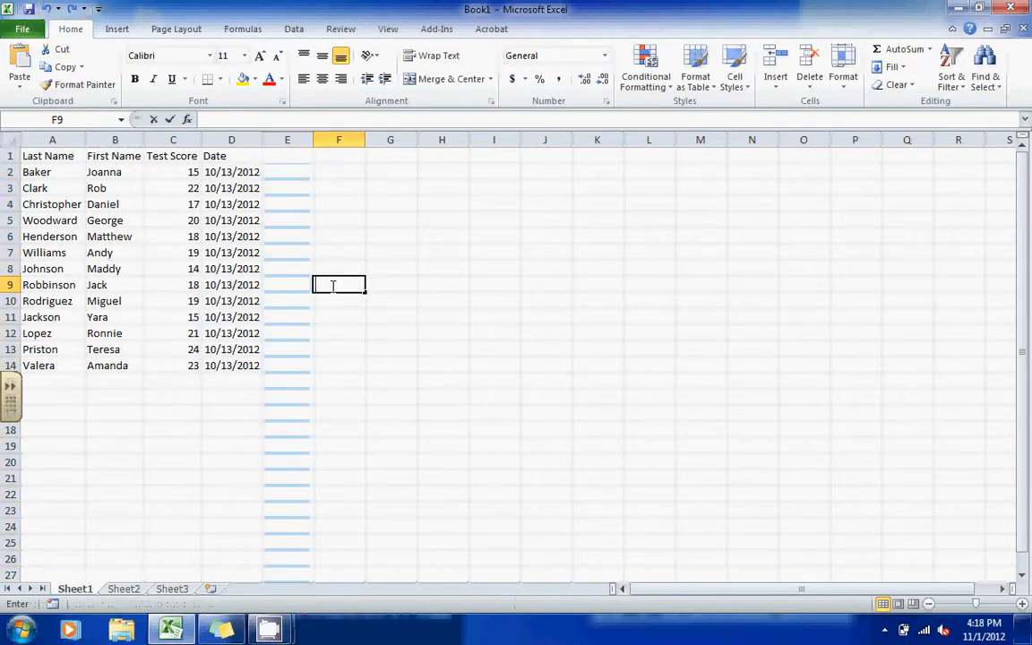
- Cut row 8 and insert the cut cells above row 5
{"action": "left_click", "coordinate": [11, 269]}
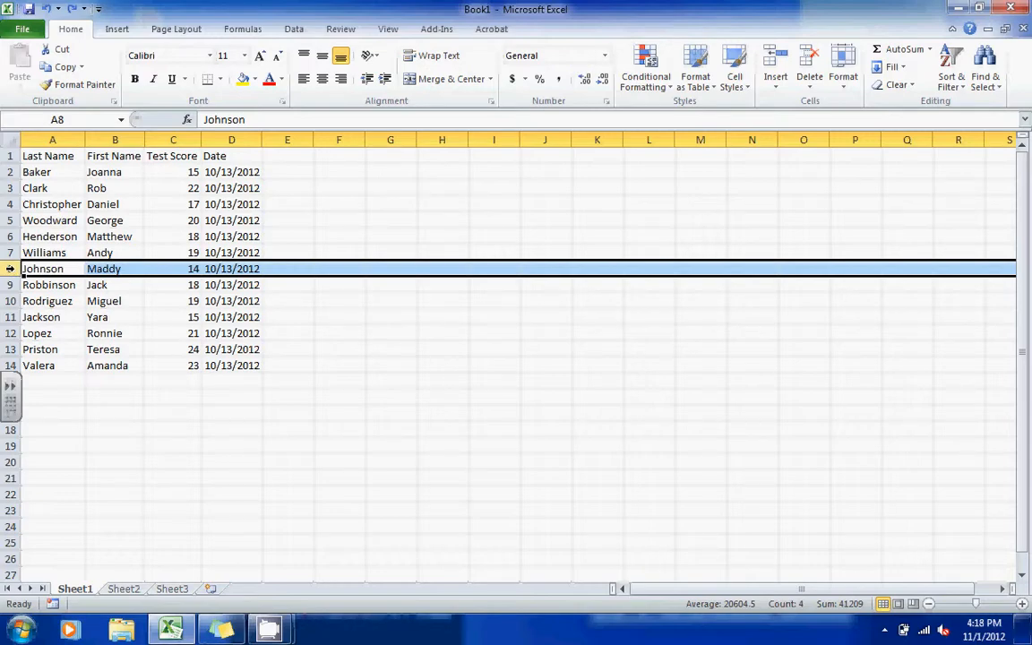
{"action": "right_click", "coordinate": [11, 269]}
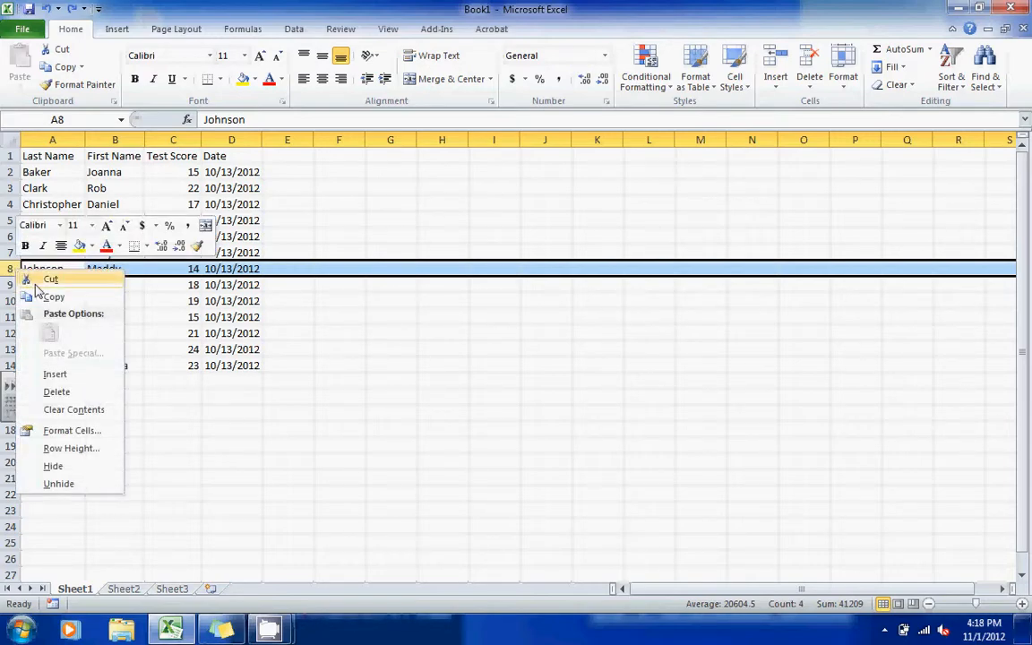
{"action": "left_click", "coordinate": [40, 280]}
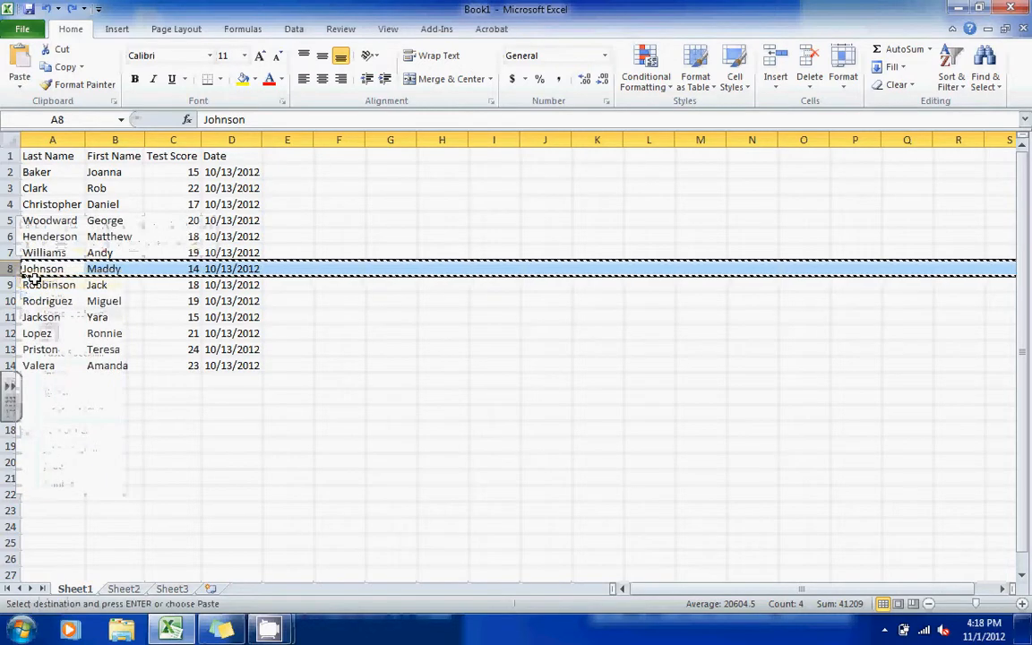
{"action": "left_click", "coordinate": [11, 221]}
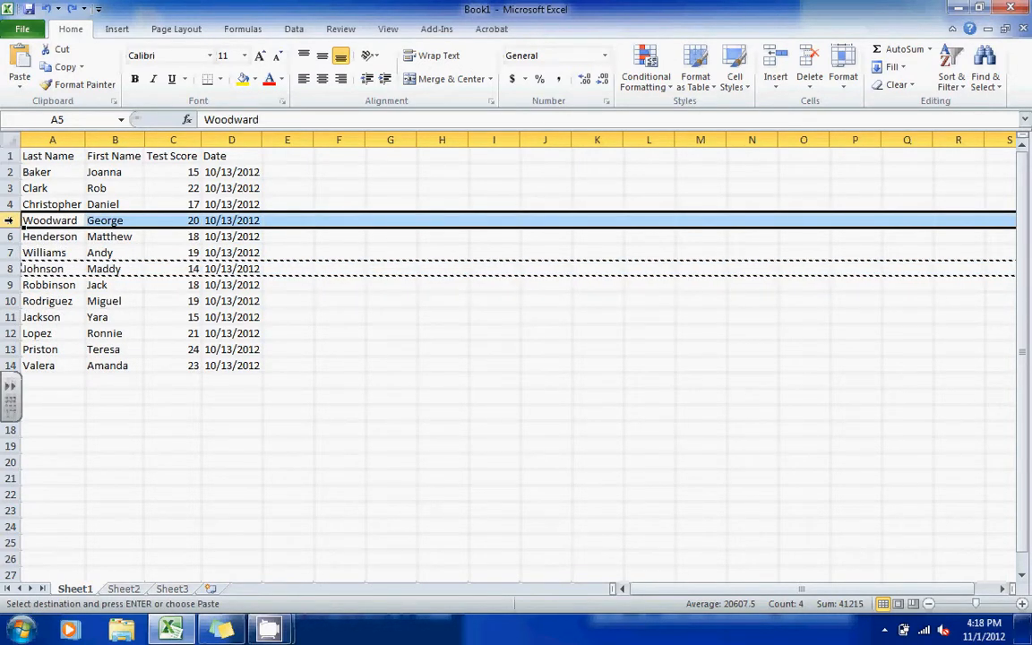
{"action": "right_click", "coordinate": [10, 221]}
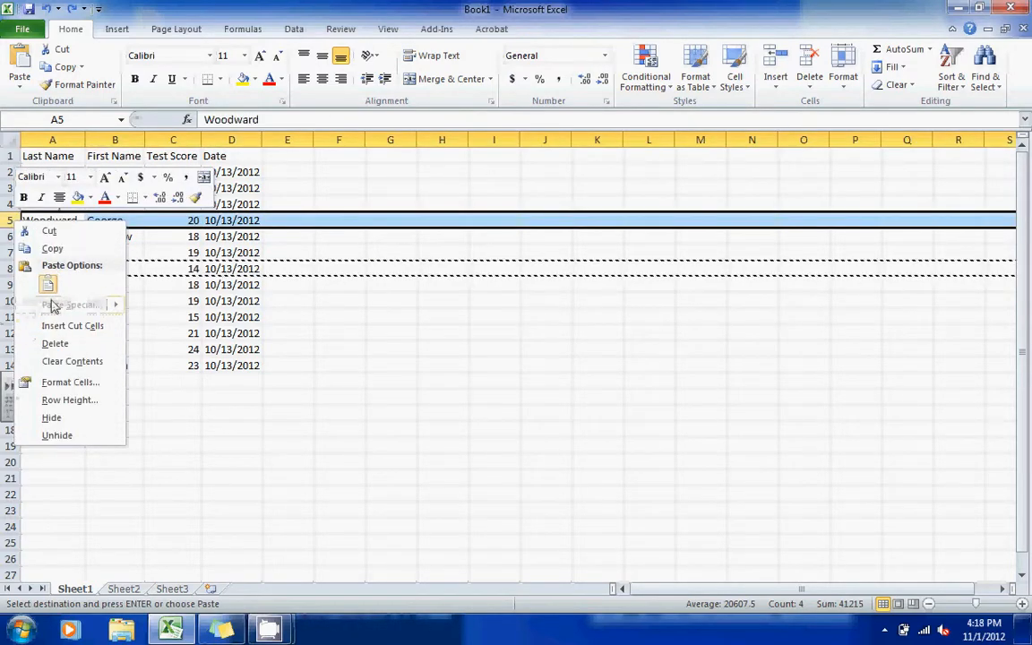
{"action": "left_click", "coordinate": [63, 327]}
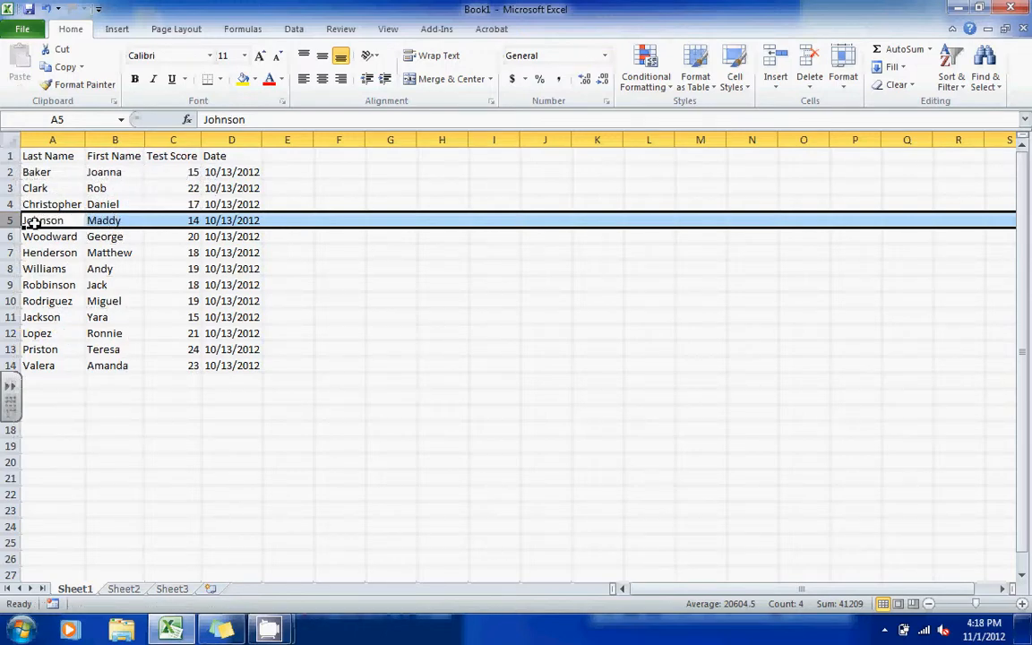
{"action": "left_click", "coordinate": [82, 268]}
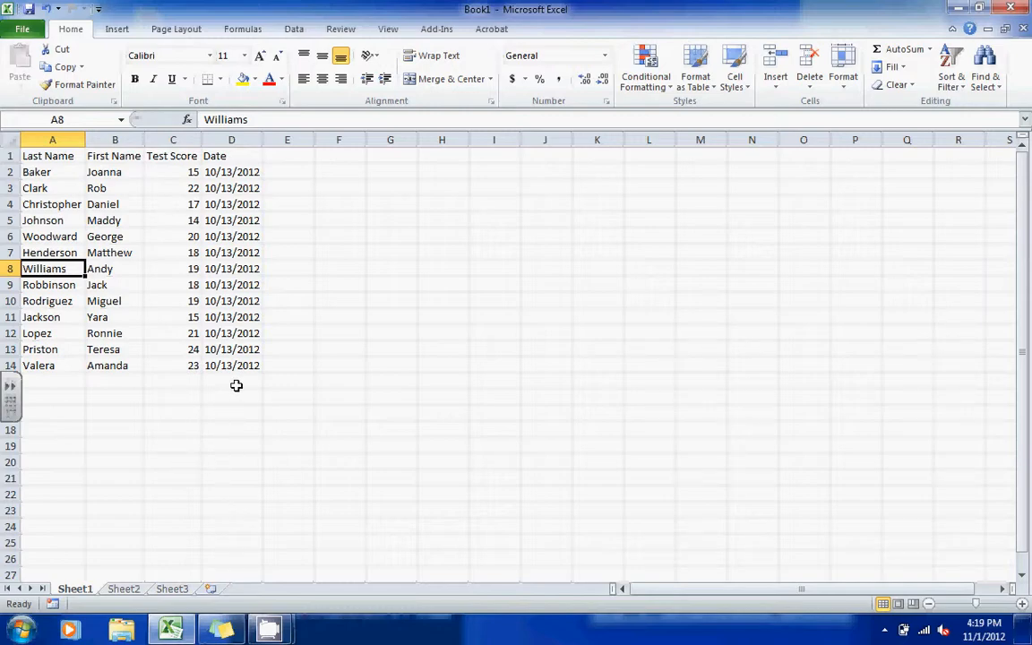
{"action": "left_click", "coordinate": [189, 383]}
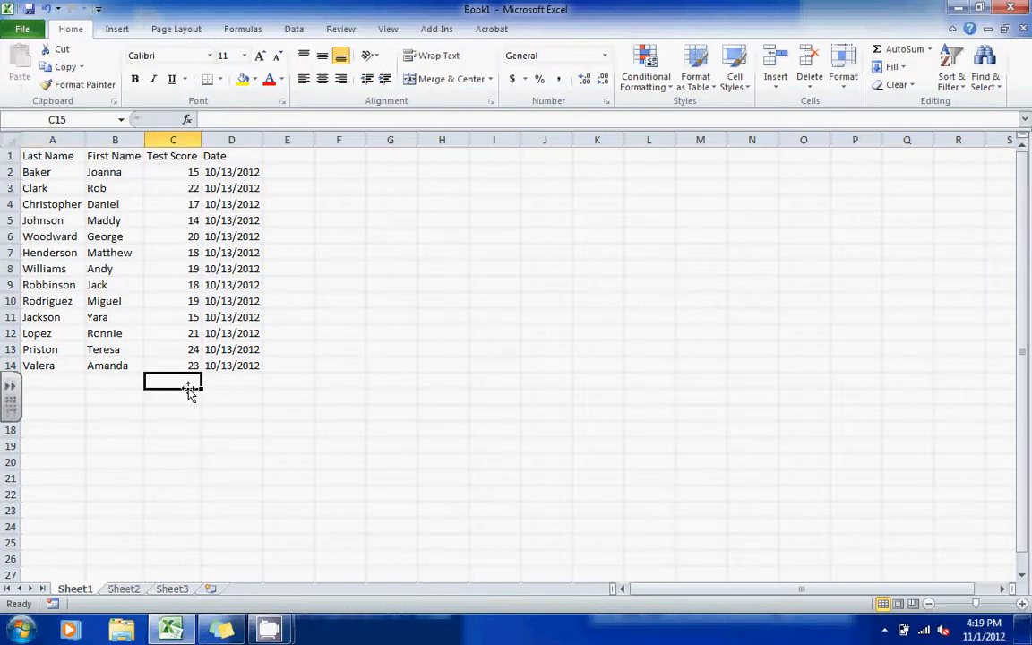
{"action": "left_click", "coordinate": [188, 394]}
{"action": "left_click", "coordinate": [188, 414]}
{"action": "left_click", "coordinate": [188, 429]}
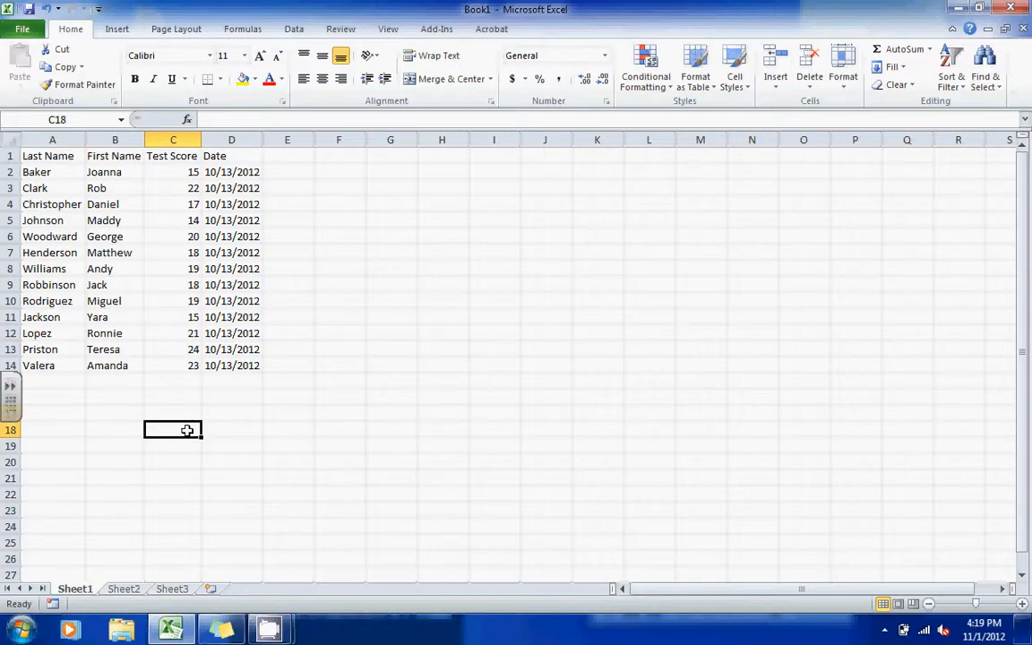
{"action": "left_click", "coordinate": [187, 444]}
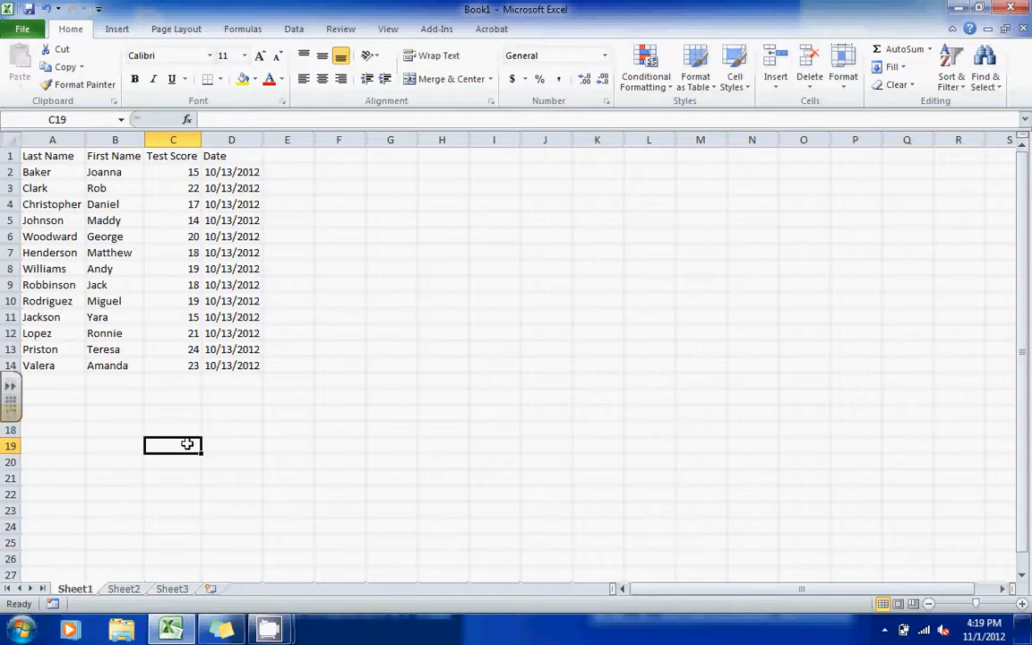
- Fill the date in D14 down through D24 and set the fill to Copy Cells so every row gets 10/13/2012
{"action": "left_click", "coordinate": [240, 365]}
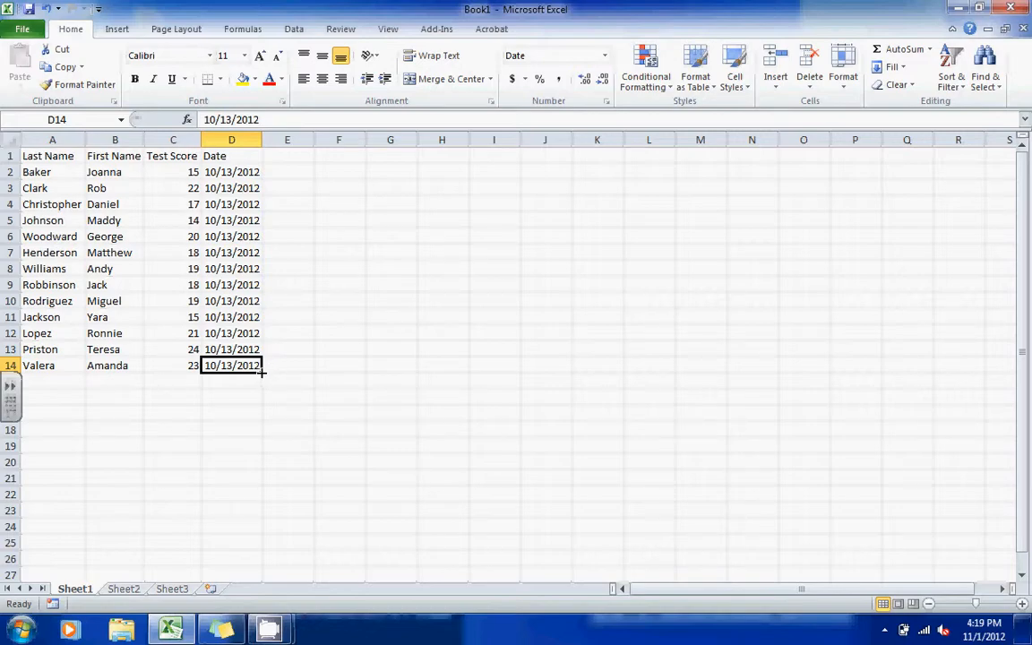
{"action": "left_click_drag", "start_coordinate": [262, 373], "coordinate": [258, 536]}
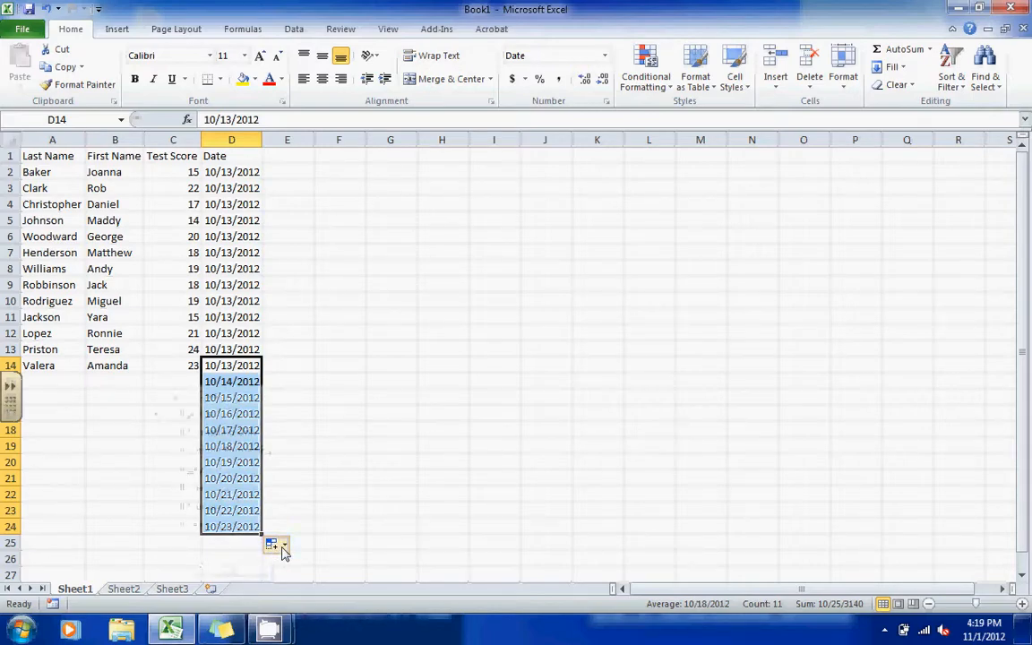
{"action": "left_click", "coordinate": [282, 547]}
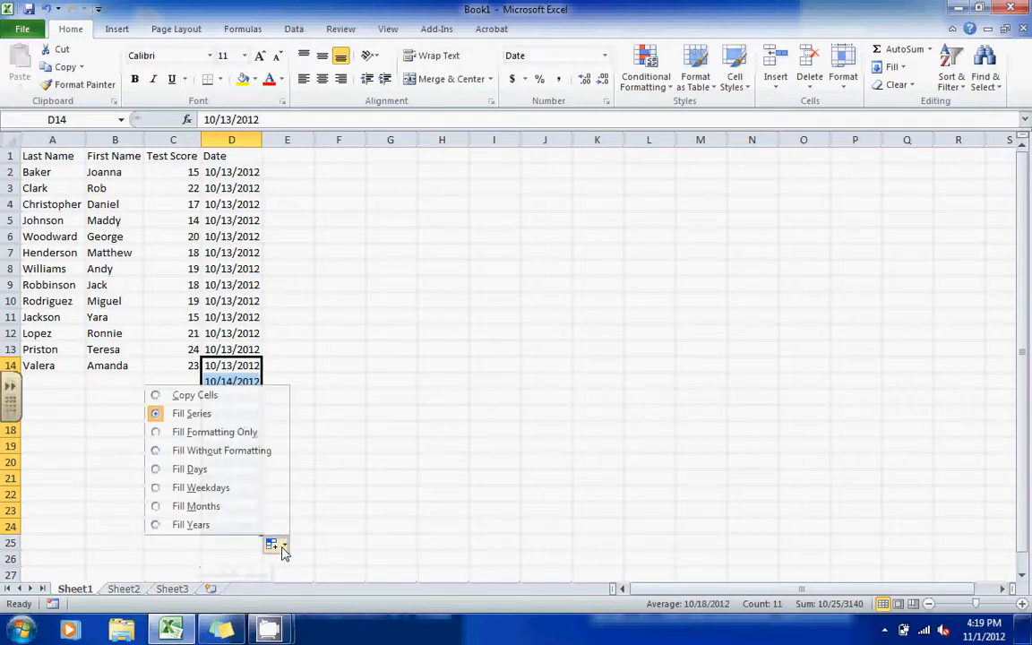
{"action": "left_click", "coordinate": [207, 396]}
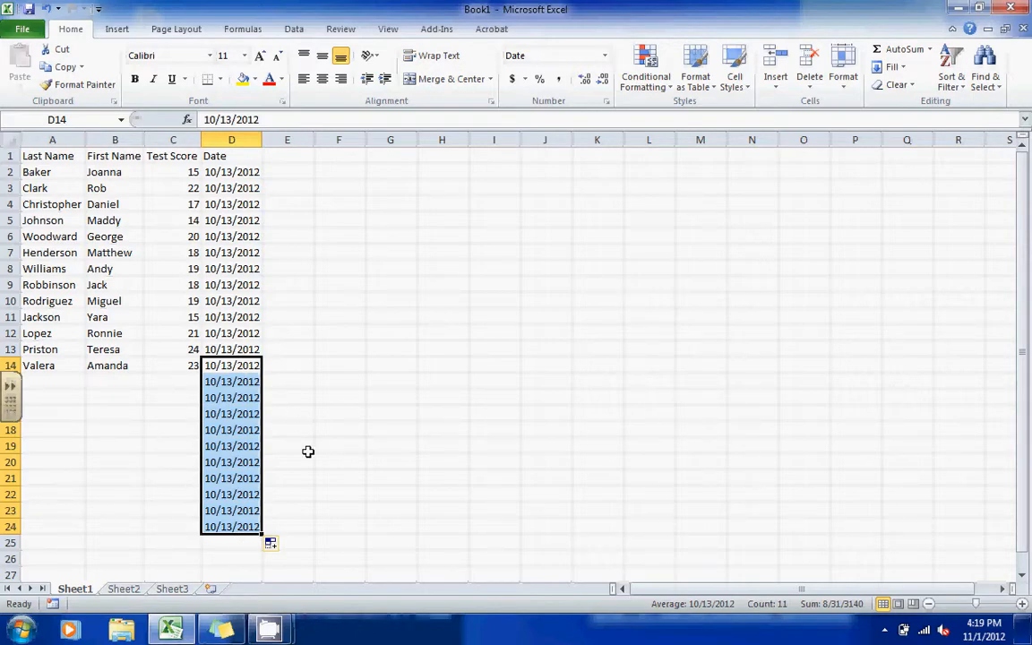
- Clear the contents of the date cells D14 through D24
{"action": "right_click", "coordinate": [227, 445]}
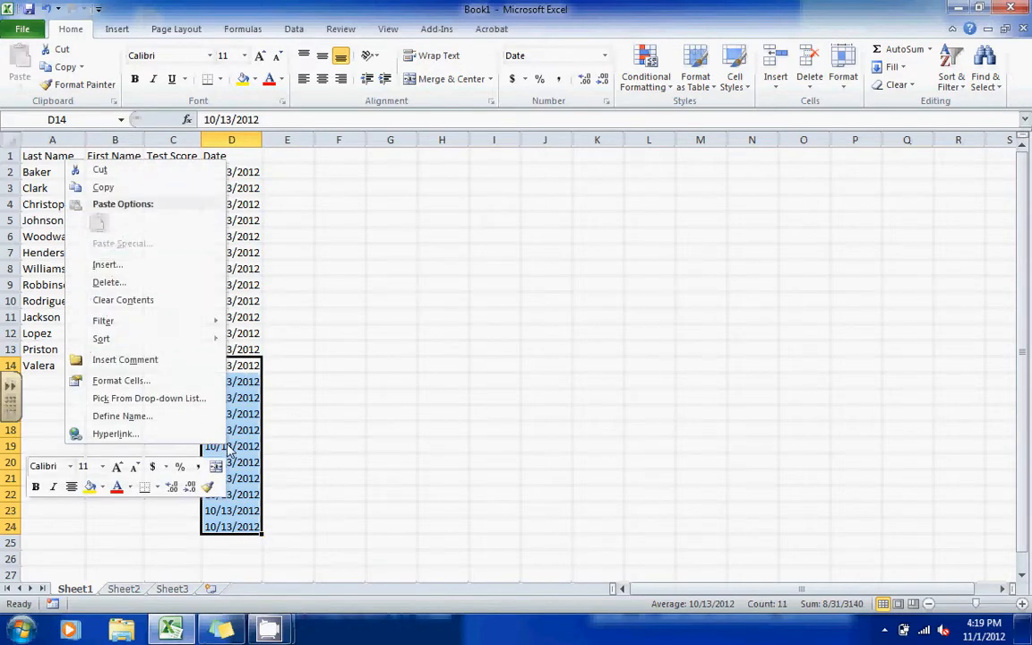
{"action": "left_click", "coordinate": [176, 302]}
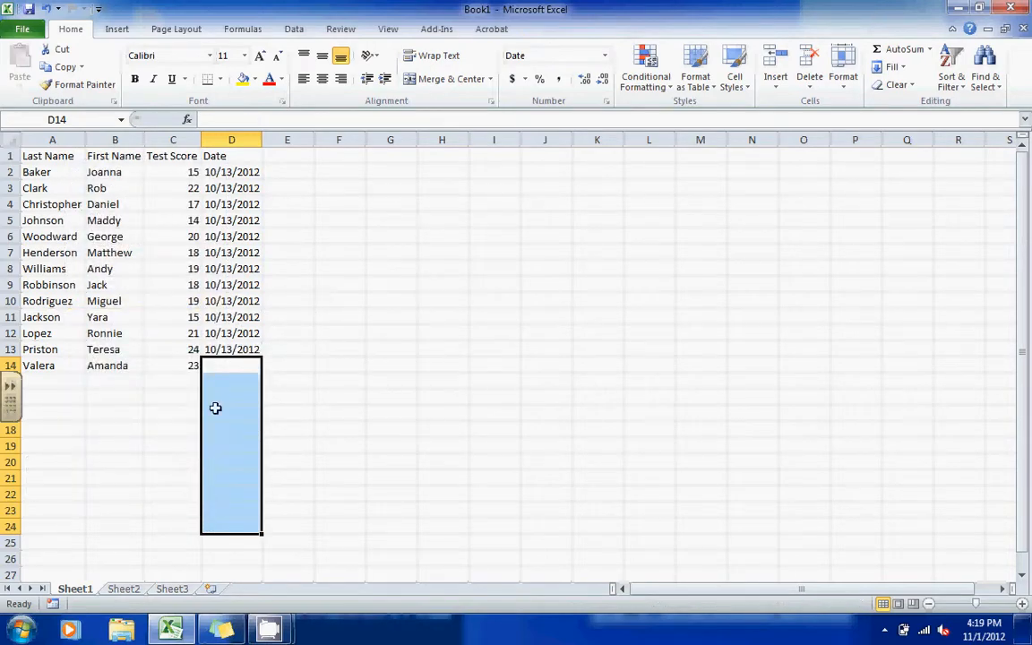
{"action": "left_click", "coordinate": [182, 464]}
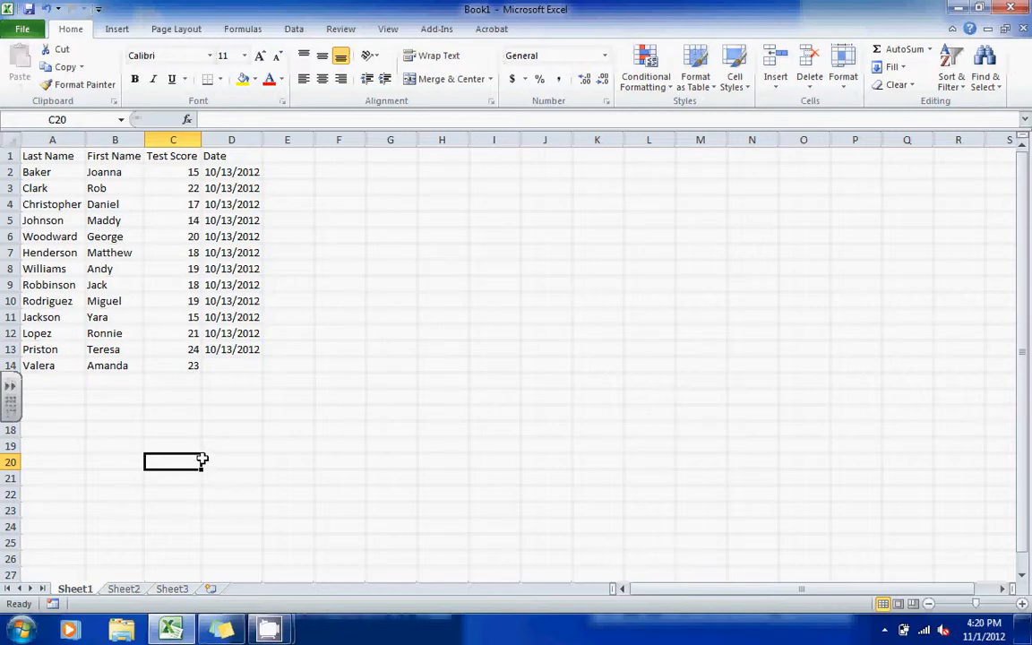
{"action": "left_click", "coordinate": [215, 415]}
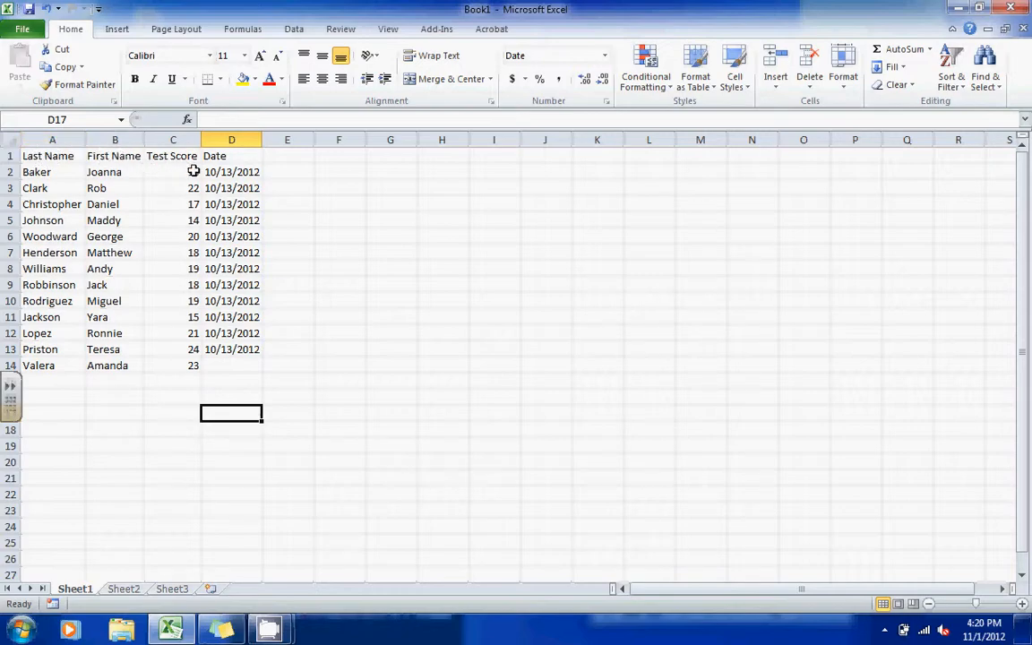
- Rotate the text of header row 1 to an orientation of 90 degrees in the cell alignment format
{"action": "left_click", "coordinate": [58, 156]}
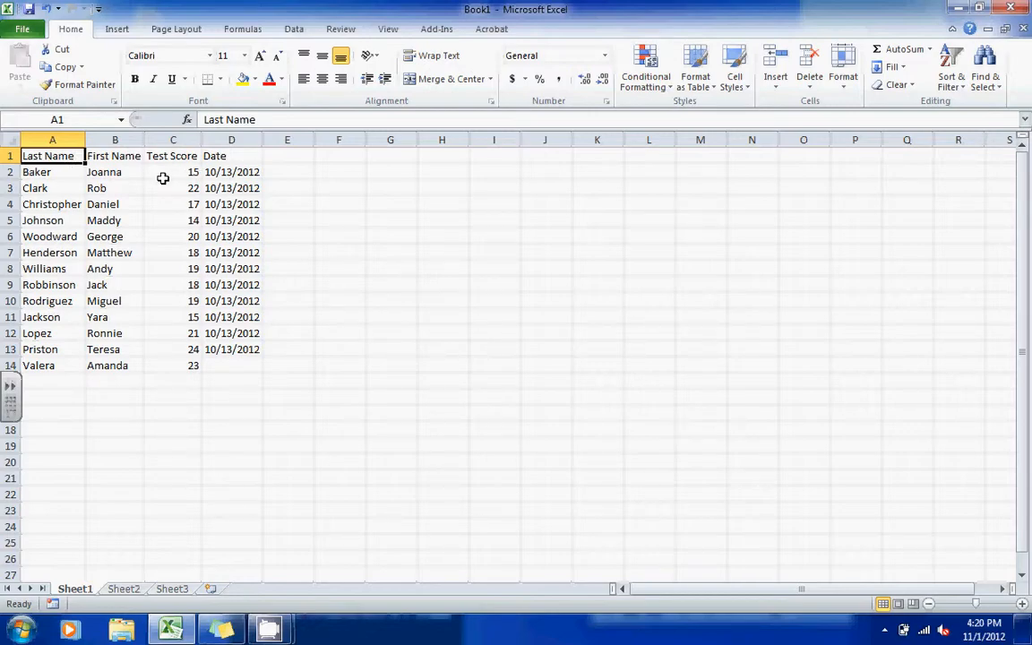
{"action": "left_click", "coordinate": [8, 156]}
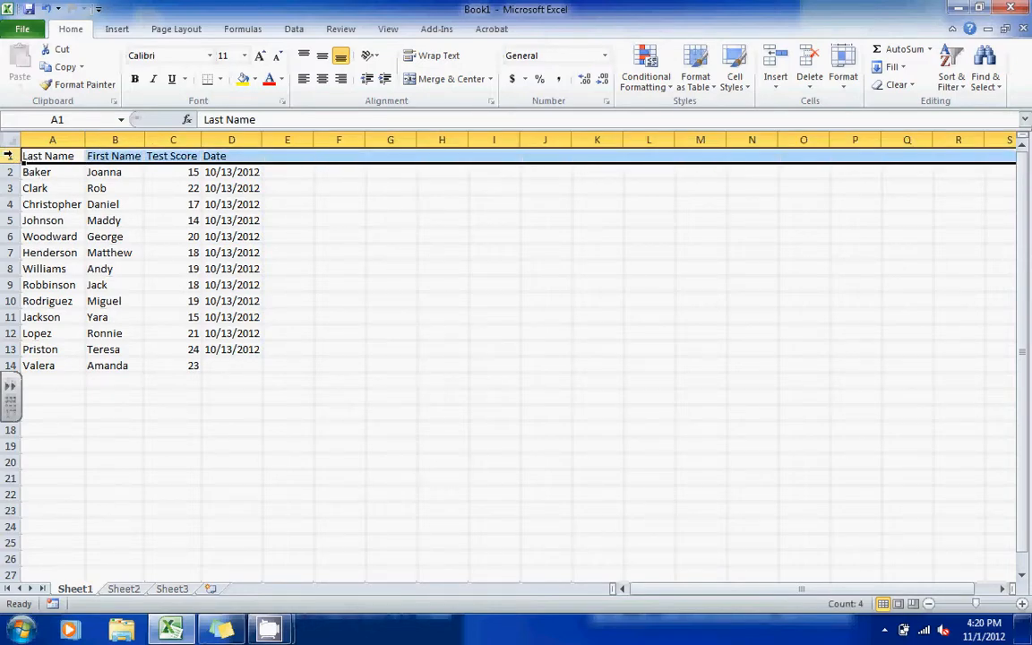
{"action": "right_click", "coordinate": [8, 156]}
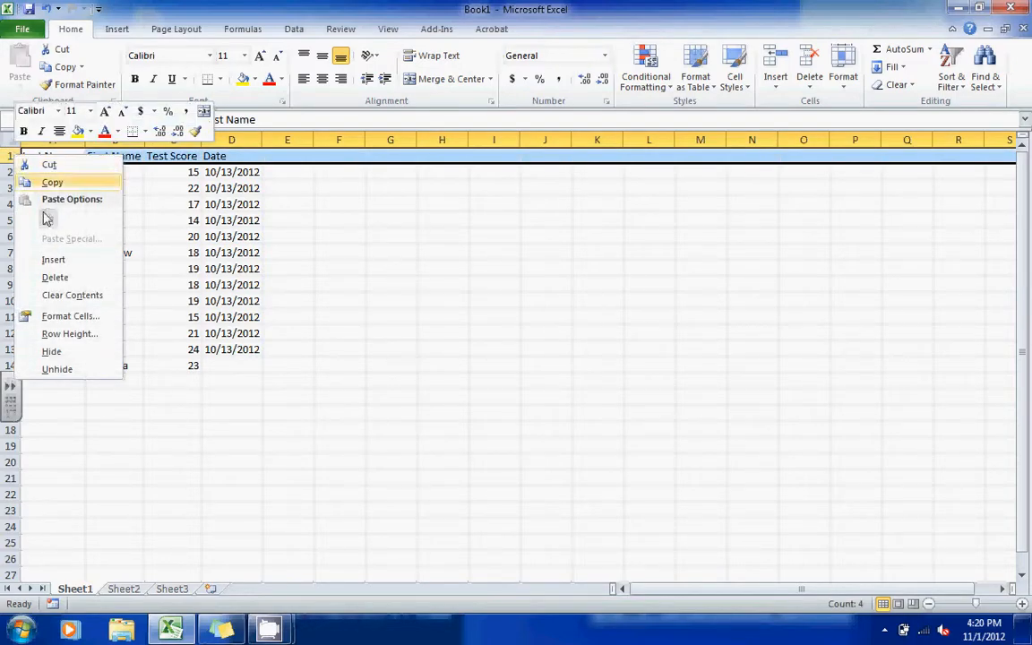
{"action": "left_click", "coordinate": [72, 316]}
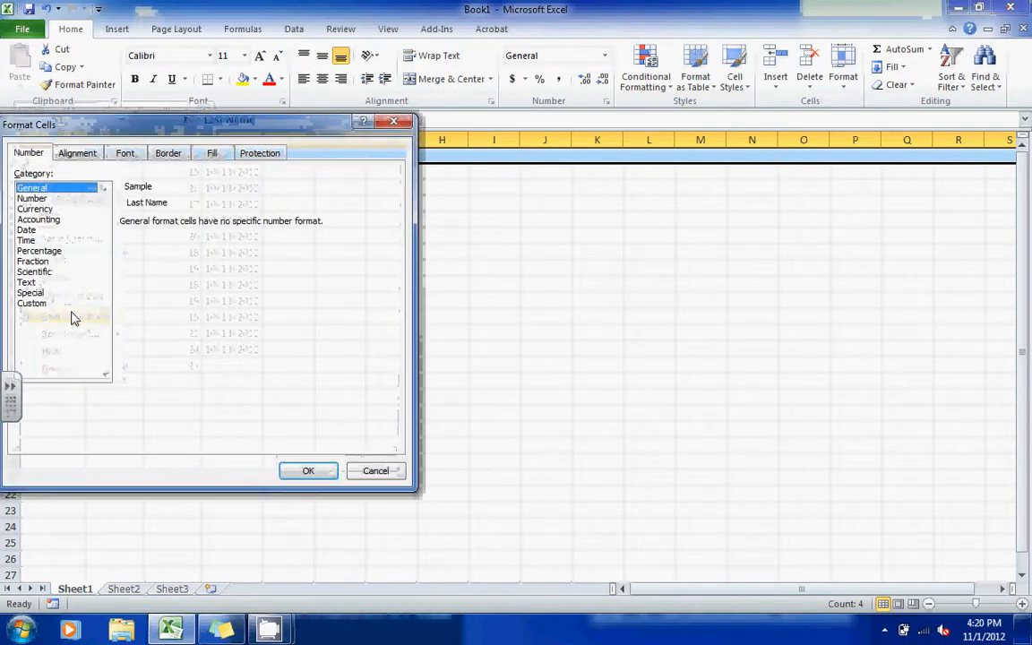
{"action": "left_click", "coordinate": [82, 156]}
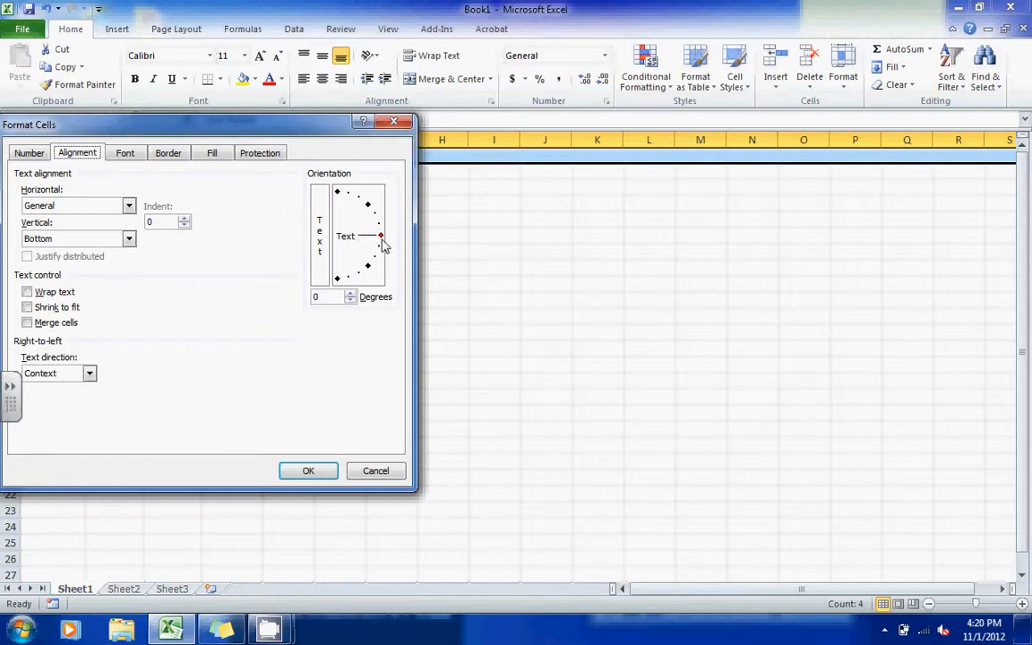
{"action": "left_click_drag", "start_coordinate": [381, 237], "coordinate": [335, 190]}
{"action": "left_click", "coordinate": [307, 471]}
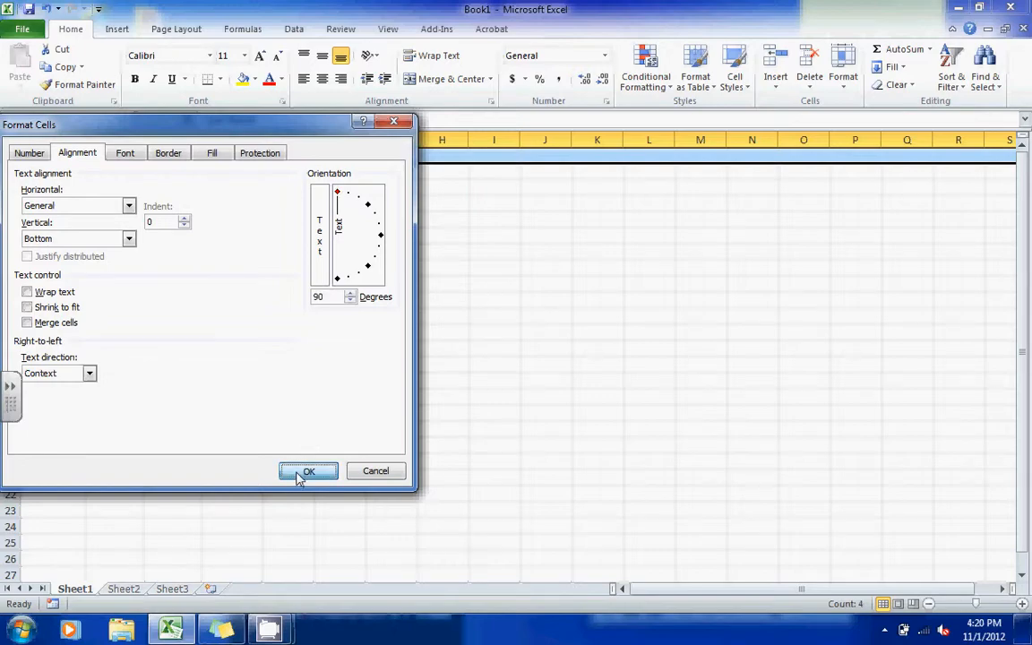
{"action": "left_click", "coordinate": [238, 439]}
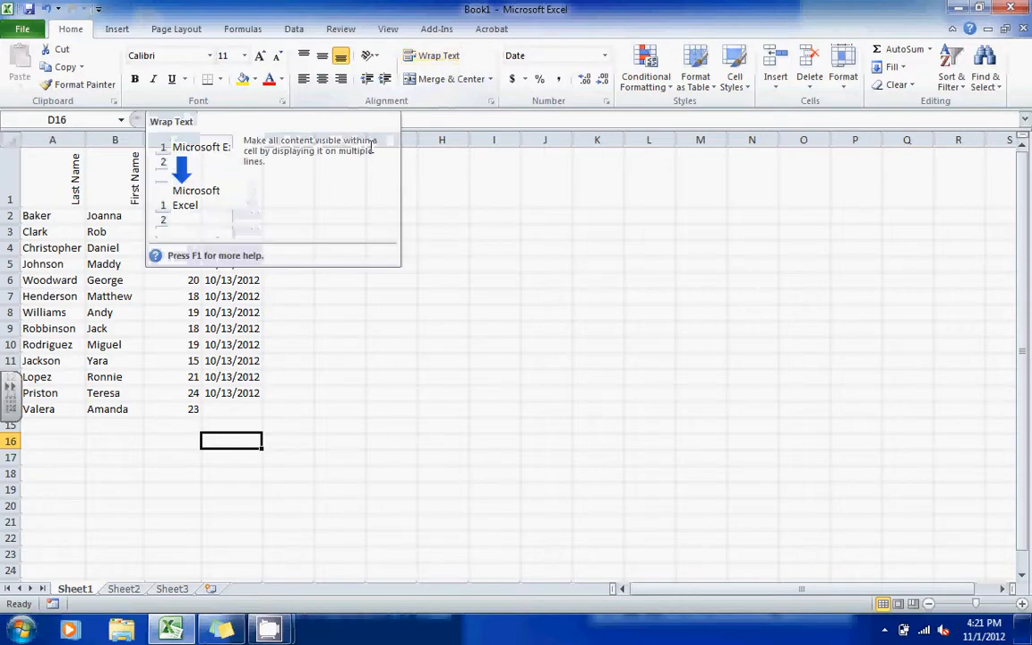
- Enter a long string of random filler characters beginning with ";ja;ldkjf" in cell E2
{"action": "left_click", "coordinate": [292, 217]}
{"action": "type", "text": ";ja;l"}
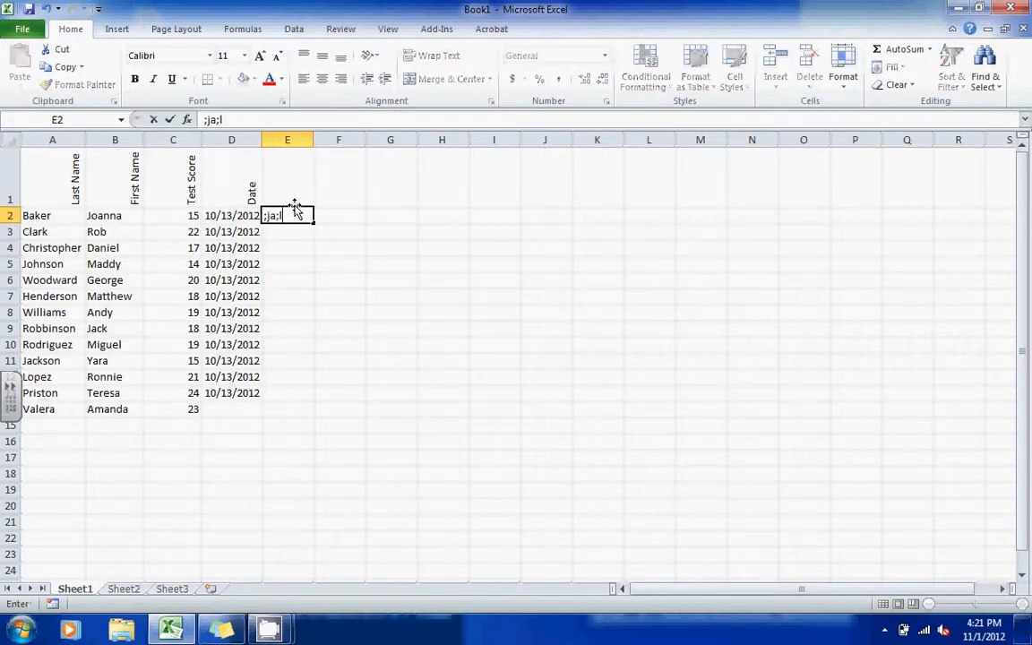
{"action": "type", "text": "dkjf;dklasjf;klajkldjf;lakdj;fklajd;lfkjad;lfjsld;kfjasdklfjklsdaj;fkldjs;f"}
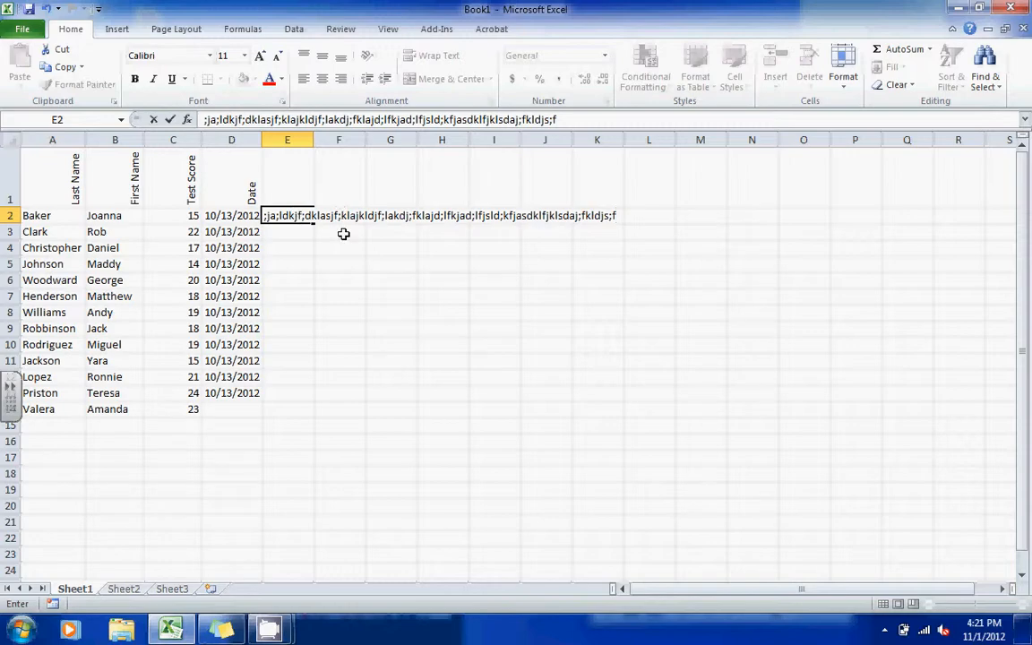
{"action": "left_click", "coordinate": [389, 296]}
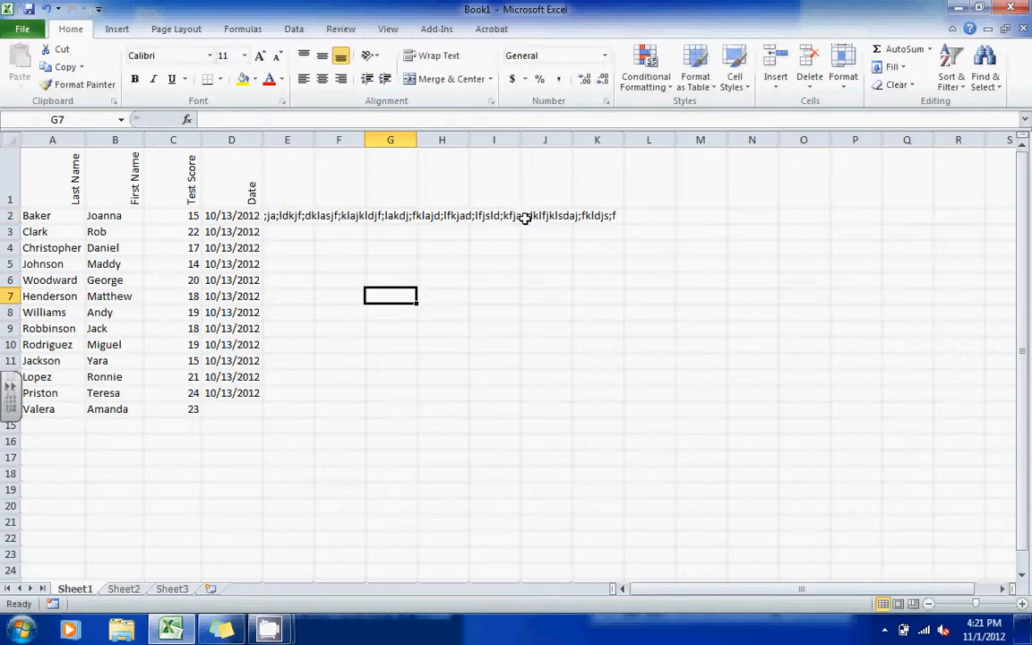
- Apply Wrap Text to the long entry in cell E2, and undo the wrapping
{"action": "left_click", "coordinate": [294, 216]}
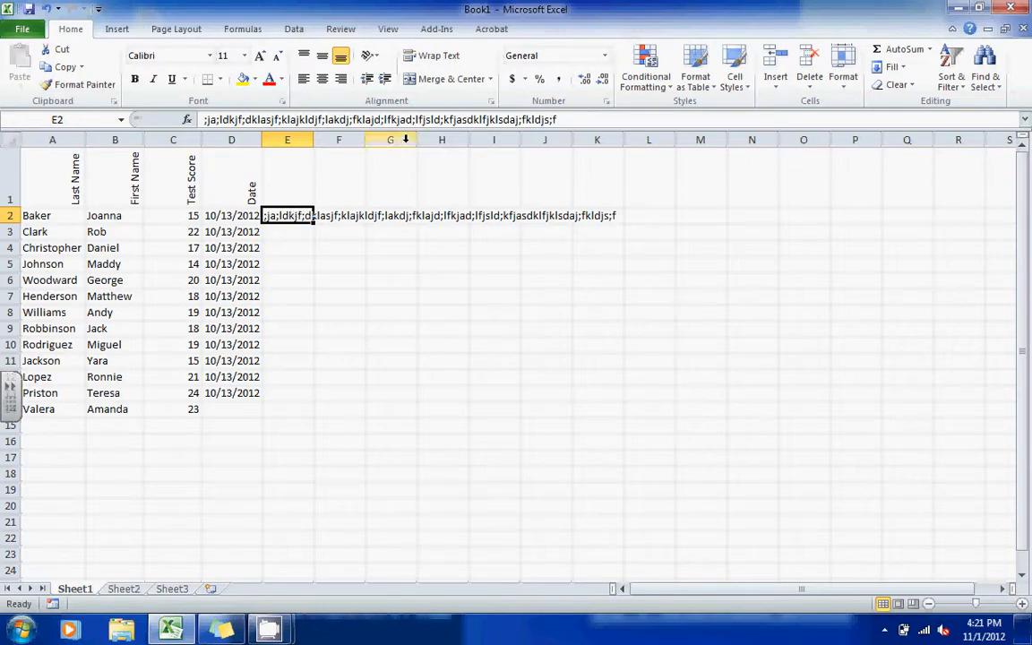
{"action": "left_click", "coordinate": [434, 57]}
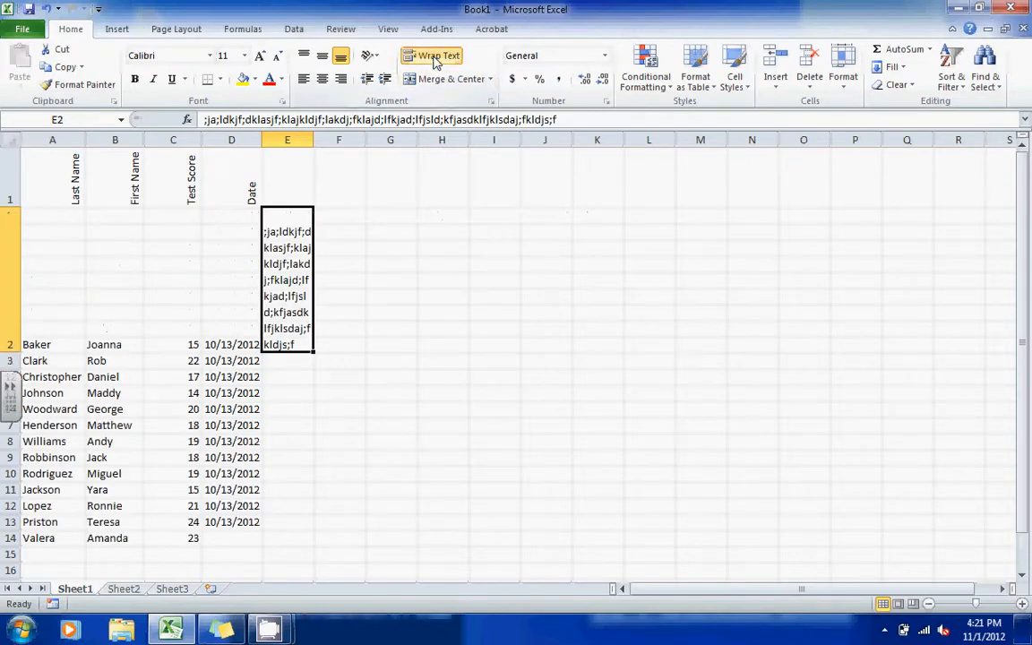
{"action": "left_click", "coordinate": [334, 336]}
{"action": "left_click", "coordinate": [296, 278]}
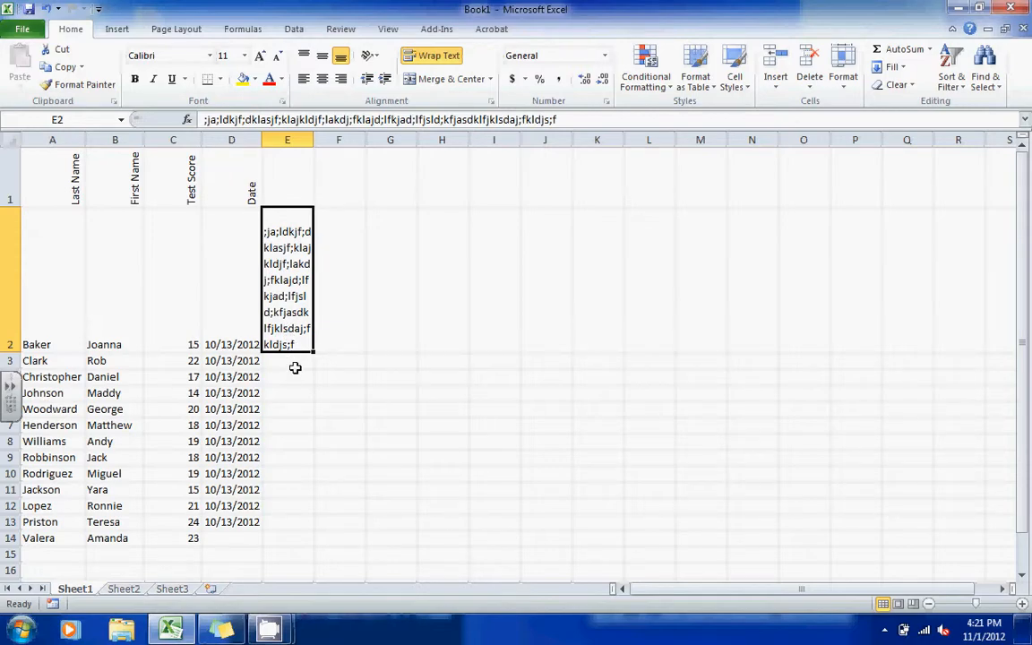
{"action": "left_click", "coordinate": [47, 13]}
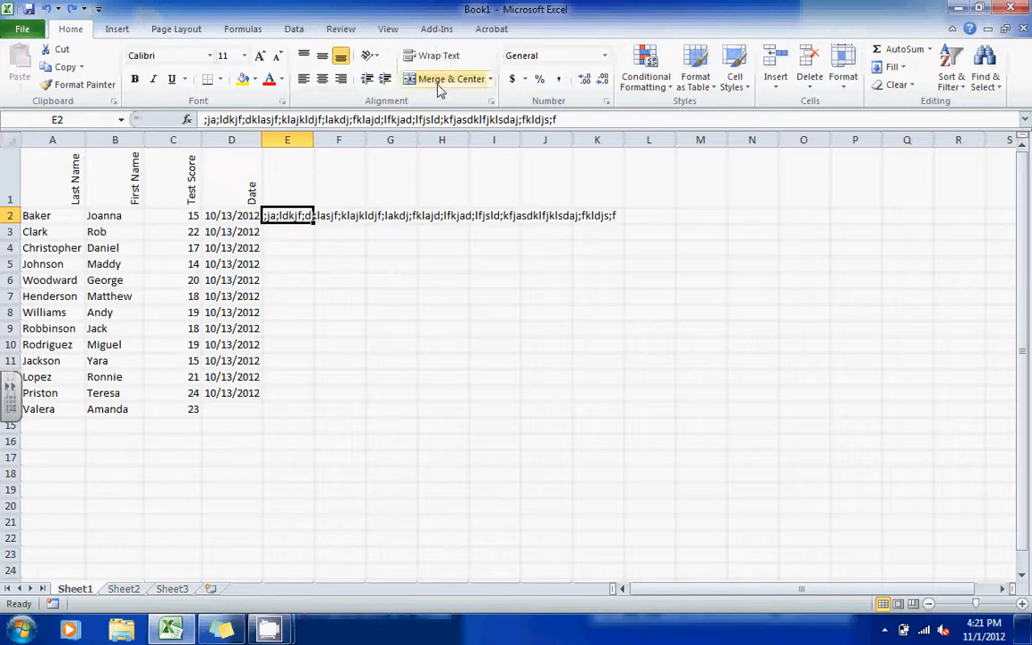
- Merge and center cells E2 through K2 around the long filler text
{"action": "left_click_drag", "start_coordinate": [270, 215], "coordinate": [597, 216]}
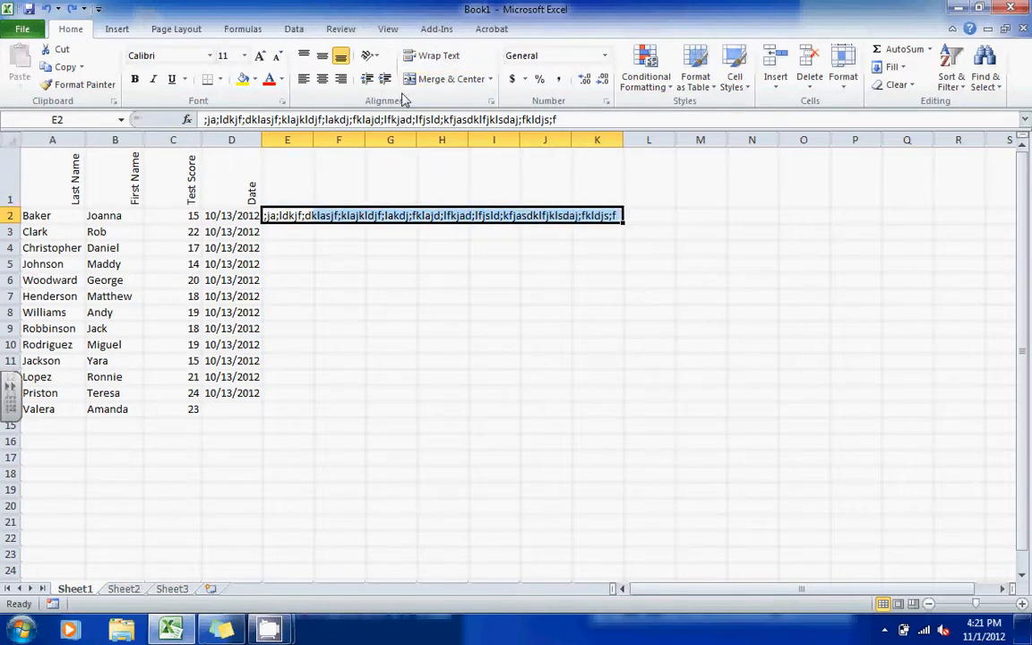
{"action": "left_click_drag", "start_coordinate": [269, 215], "coordinate": [597, 216]}
{"action": "left_click", "coordinate": [452, 84]}
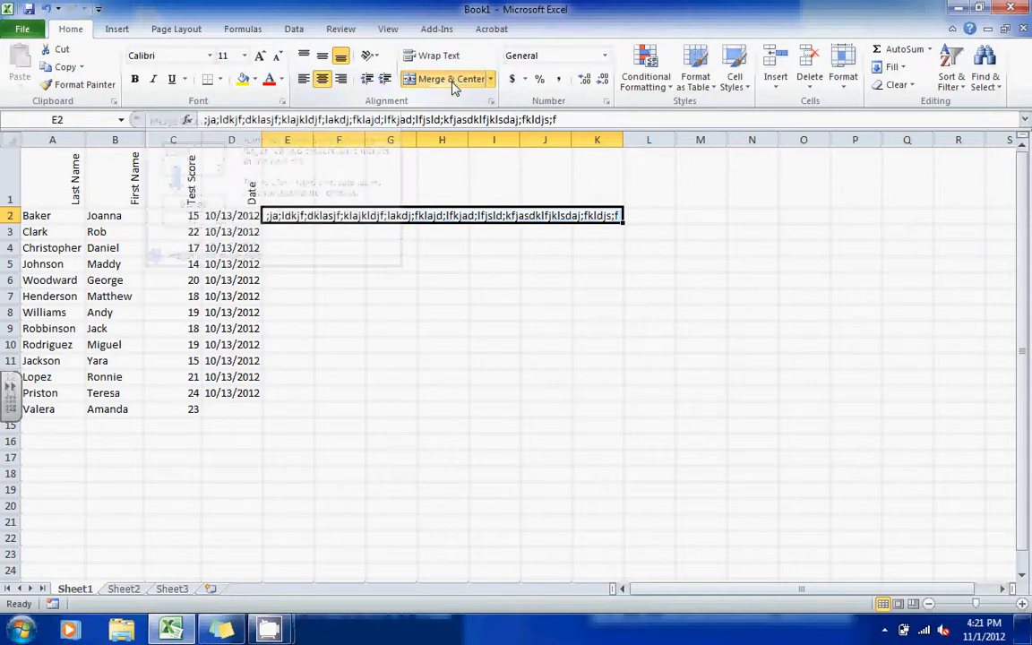
{"action": "left_click", "coordinate": [430, 276]}
{"action": "left_click", "coordinate": [407, 221]}
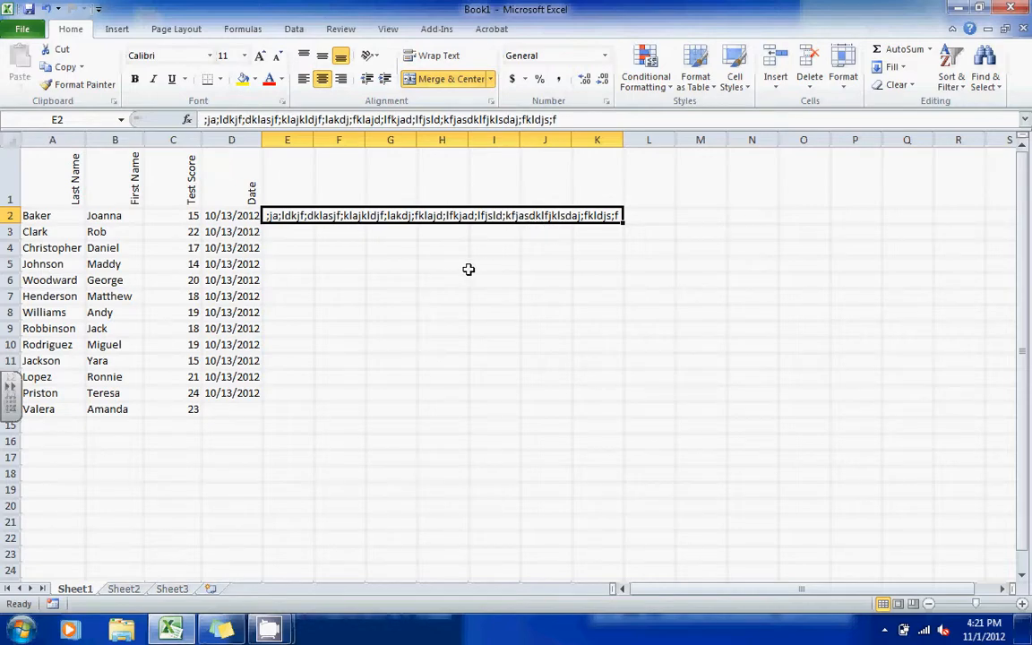
- Undo the merging of E2 through K2 and the entry of the filler text
{"action": "left_click", "coordinate": [46, 9]}
{"action": "left_click", "coordinate": [45, 9]}
{"action": "left_click", "coordinate": [357, 247]}
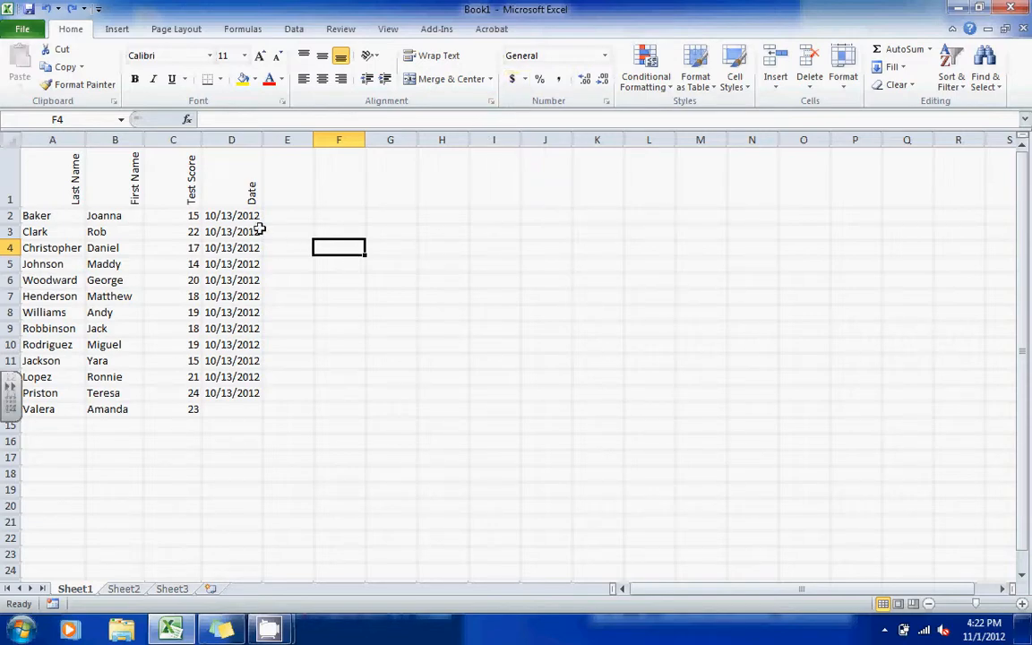
- Apply the dollar Accounting number format to the test scores in C2 through C14, and undo it
{"action": "left_click_drag", "start_coordinate": [173, 217], "coordinate": [173, 409]}
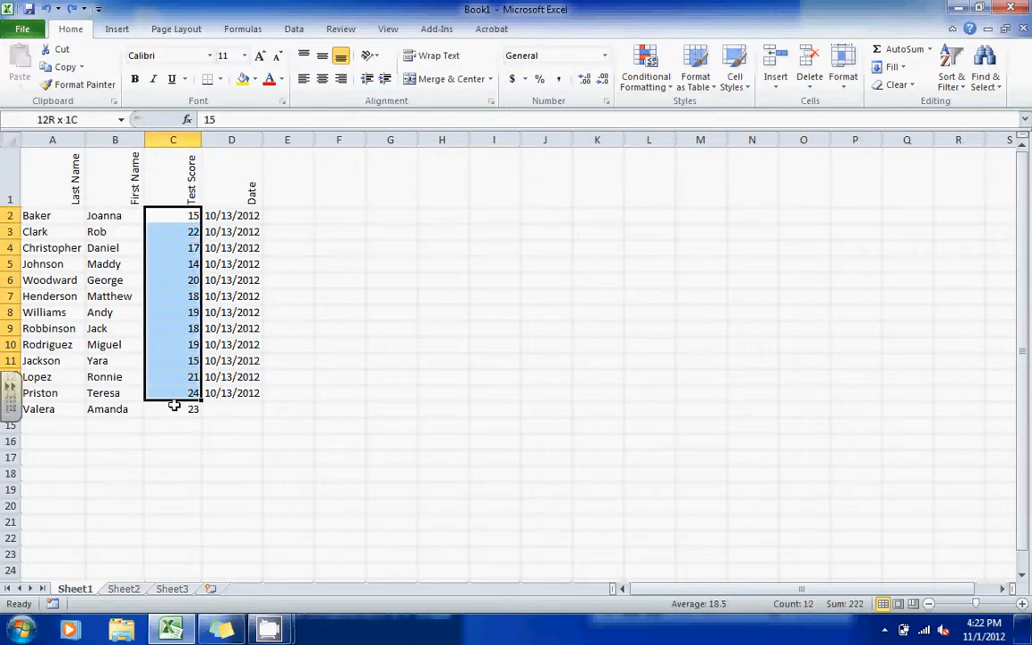
{"action": "left_click", "coordinate": [513, 80]}
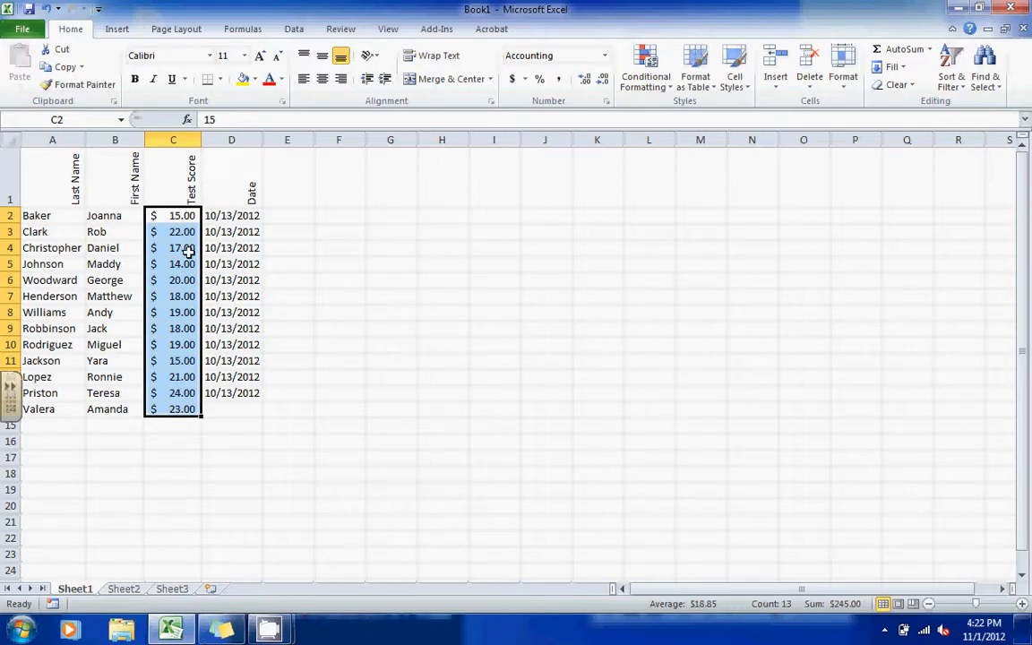
{"action": "left_click", "coordinate": [49, 8]}
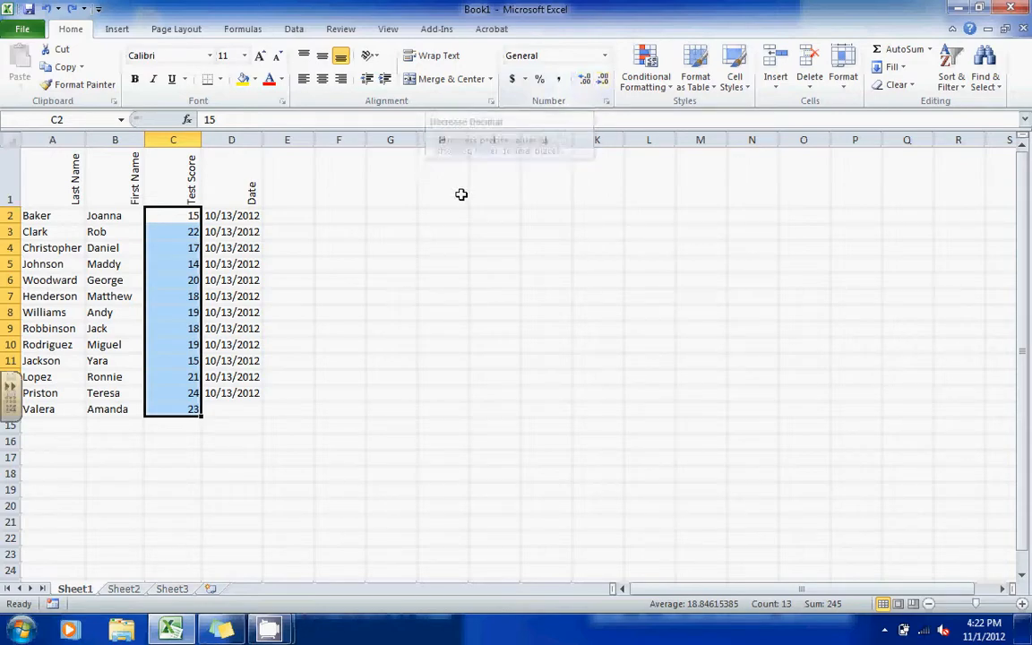
{"action": "left_click", "coordinate": [453, 307]}
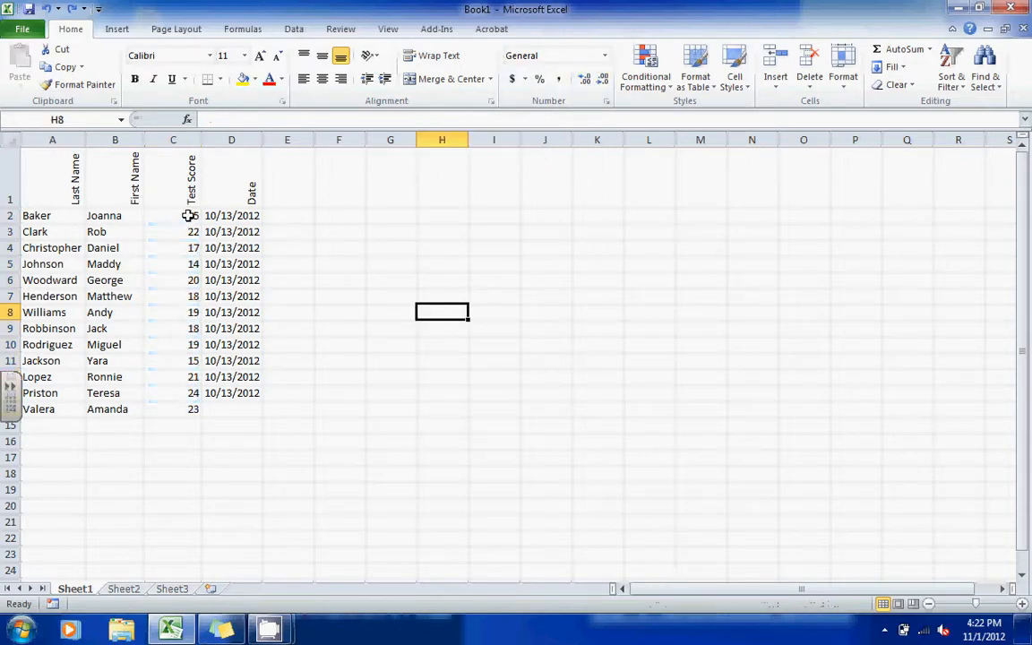
- Start a new conditional formatting rule for the Test Score column, using the rule type Format only cells that contain
{"action": "left_click", "coordinate": [172, 139]}
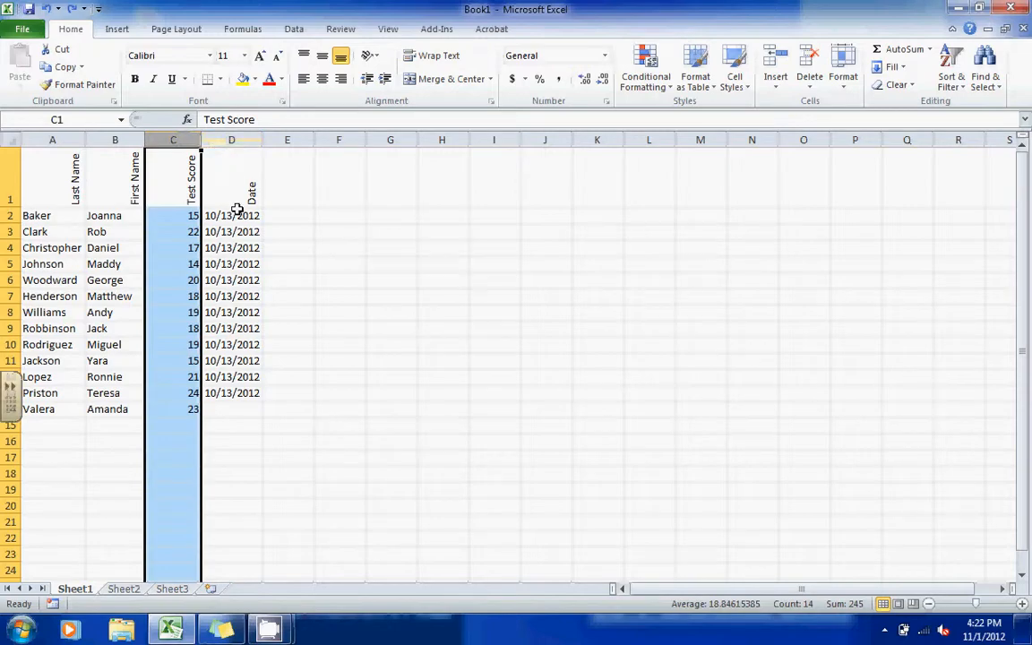
{"action": "left_click", "coordinate": [663, 89]}
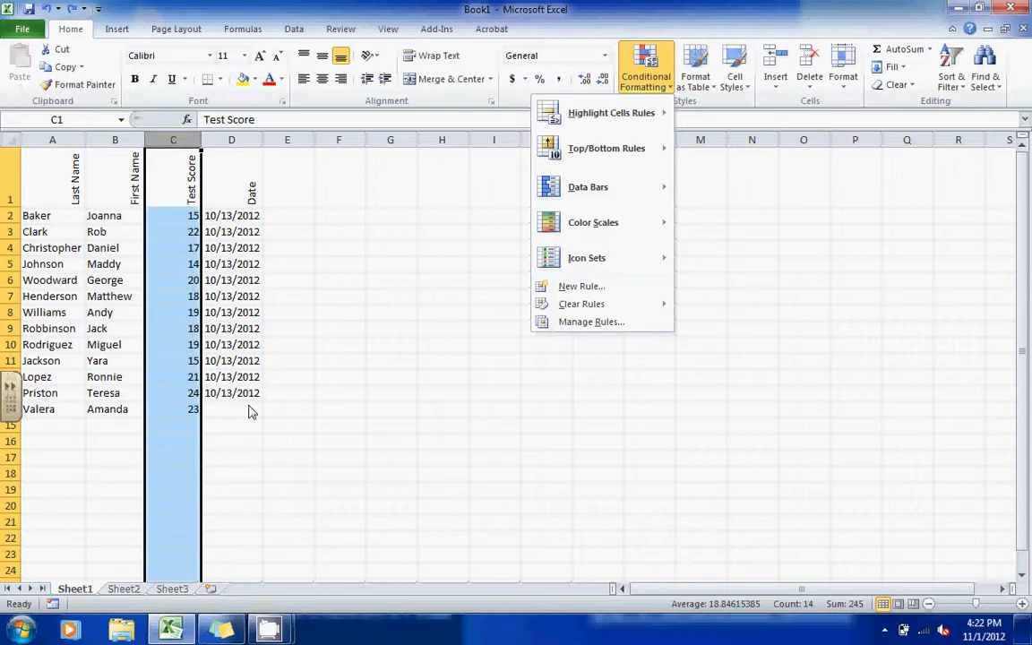
{"action": "mouse_move", "coordinate": [610, 113]}
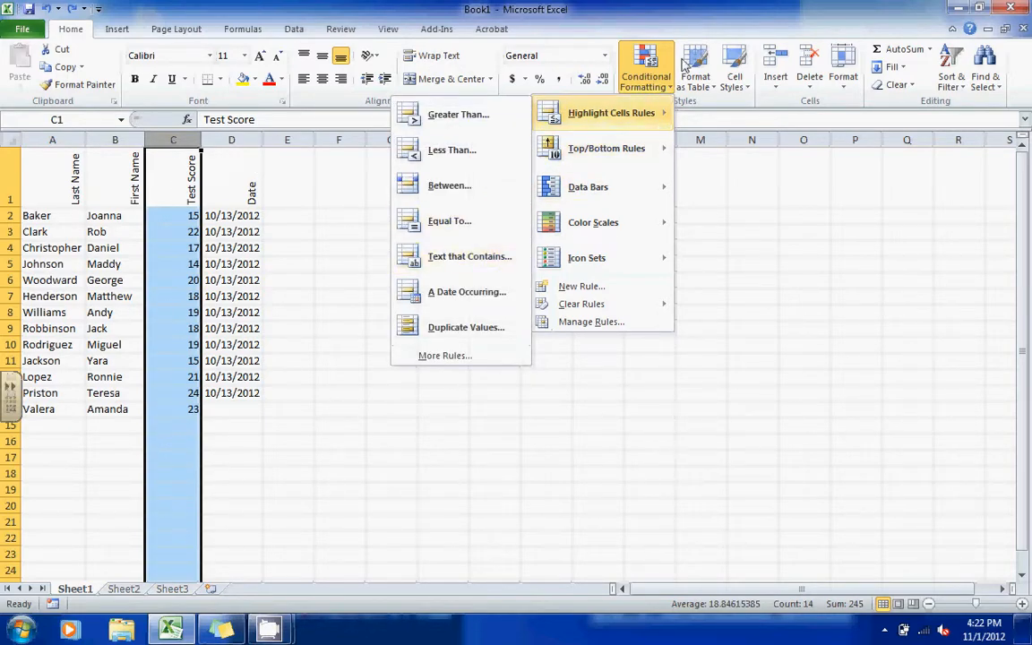
{"action": "left_click", "coordinate": [655, 72]}
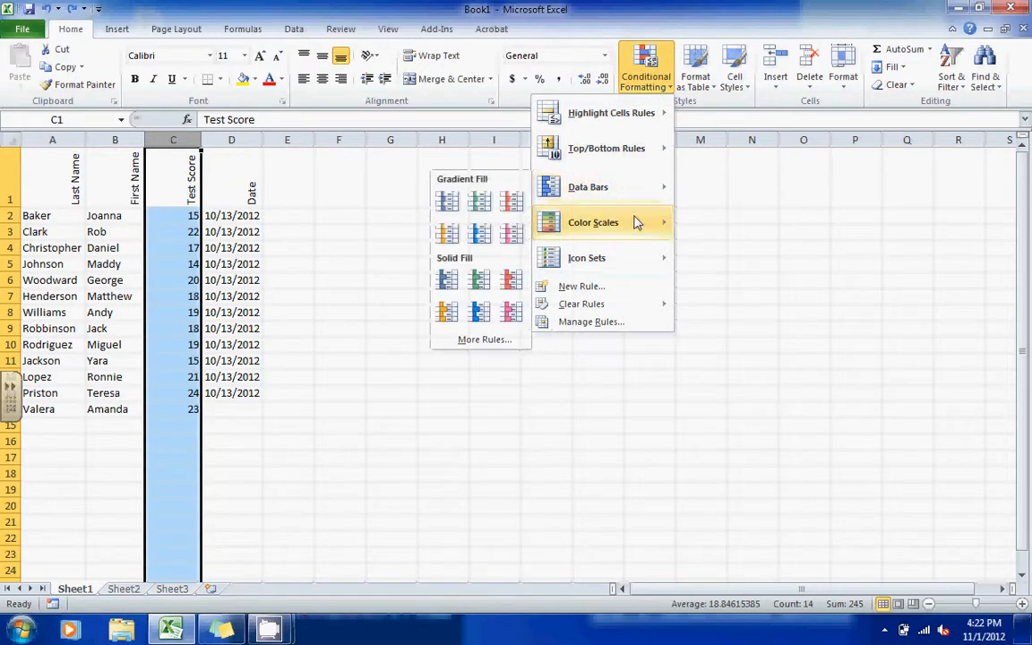
{"action": "left_click", "coordinate": [617, 288]}
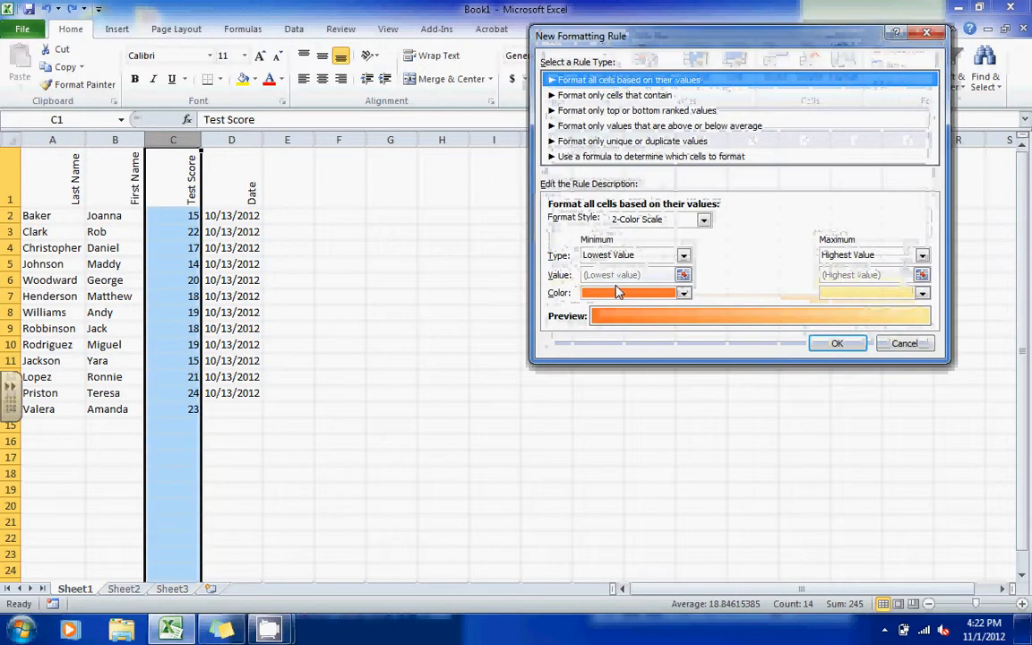
{"action": "left_click_drag", "start_coordinate": [657, 45], "coordinate": [442, 80]}
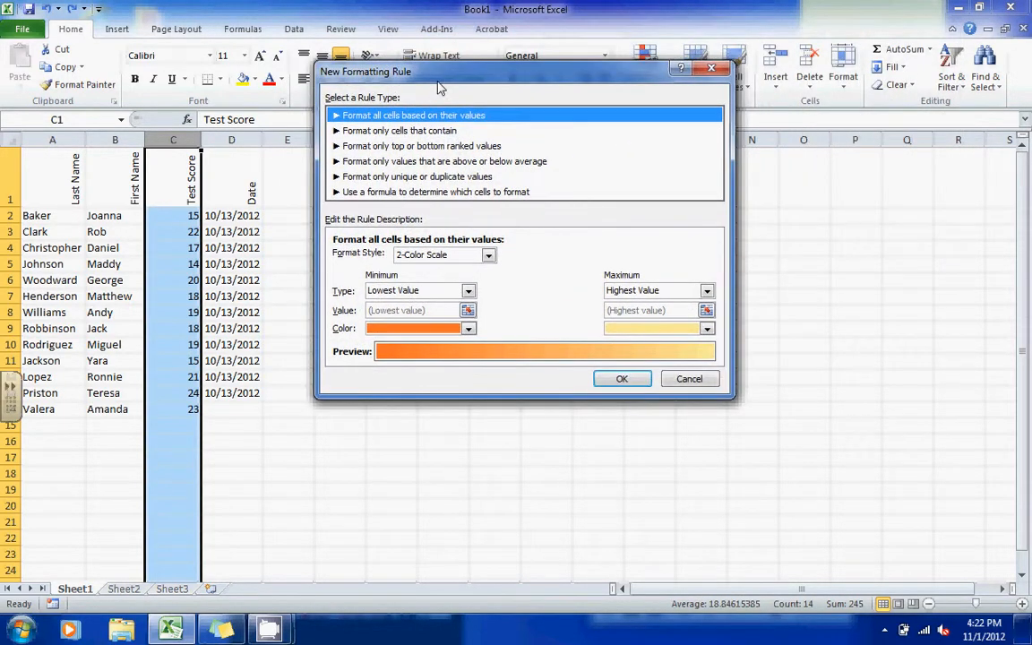
{"action": "left_click", "coordinate": [424, 132]}
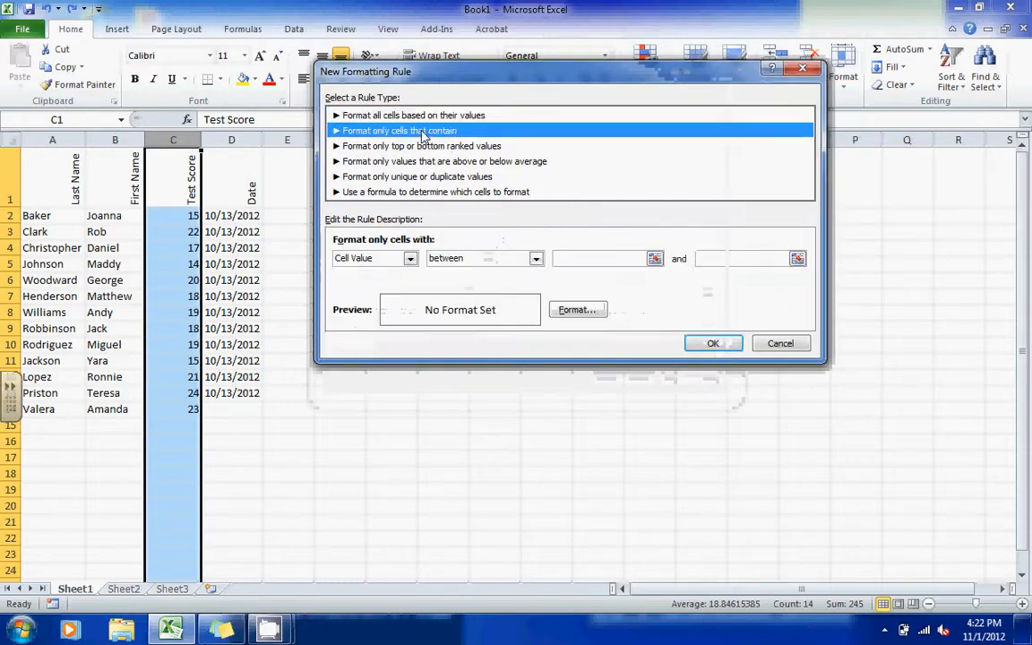
- Set the rule's condition to cell values less than or equal to 15
{"action": "left_click", "coordinate": [456, 262]}
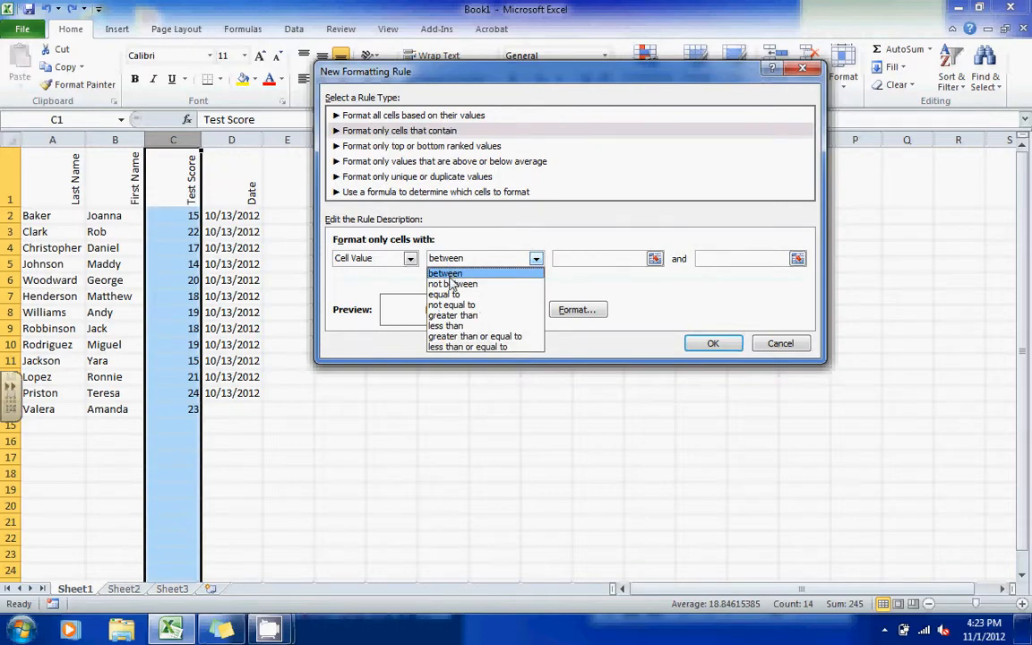
{"action": "left_click", "coordinate": [455, 326]}
{"action": "left_click", "coordinate": [535, 259]}
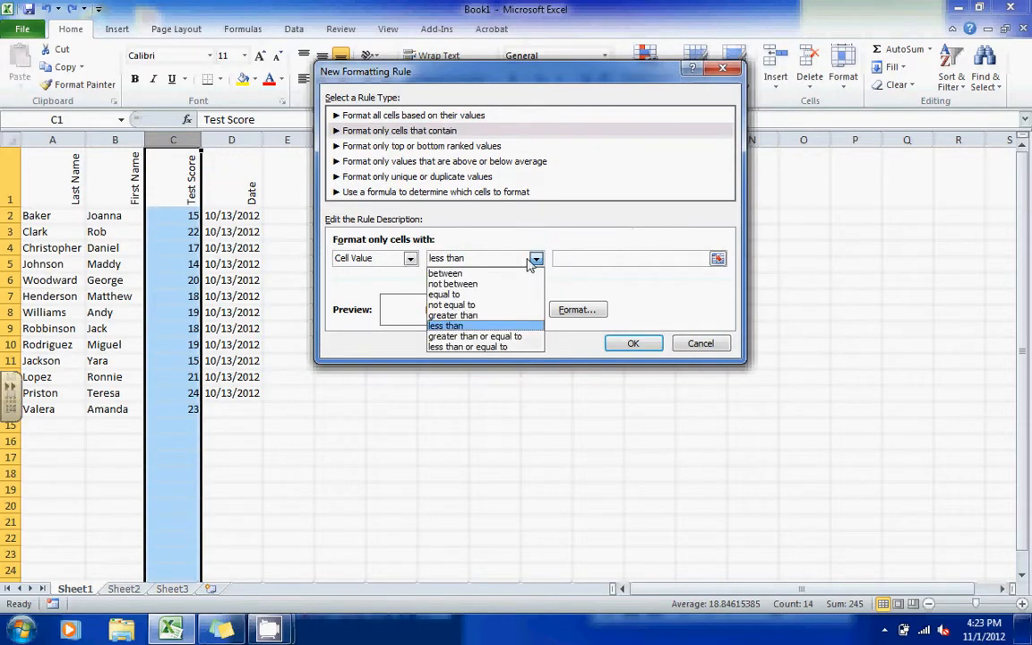
{"action": "left_click", "coordinate": [507, 348]}
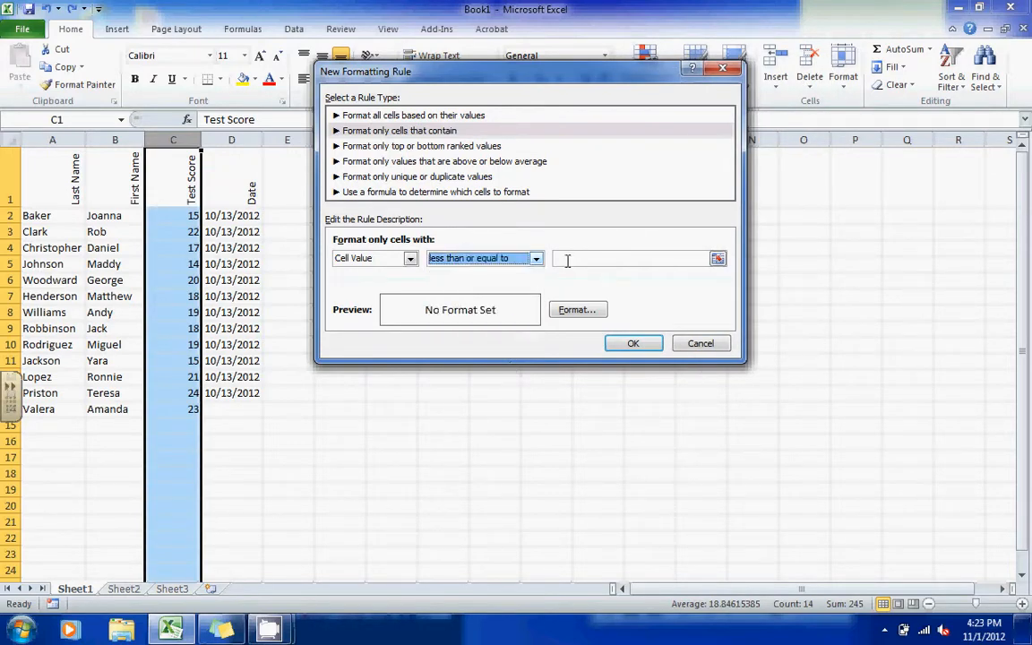
{"action": "left_click", "coordinate": [568, 260]}
{"action": "type", "text": "15"}
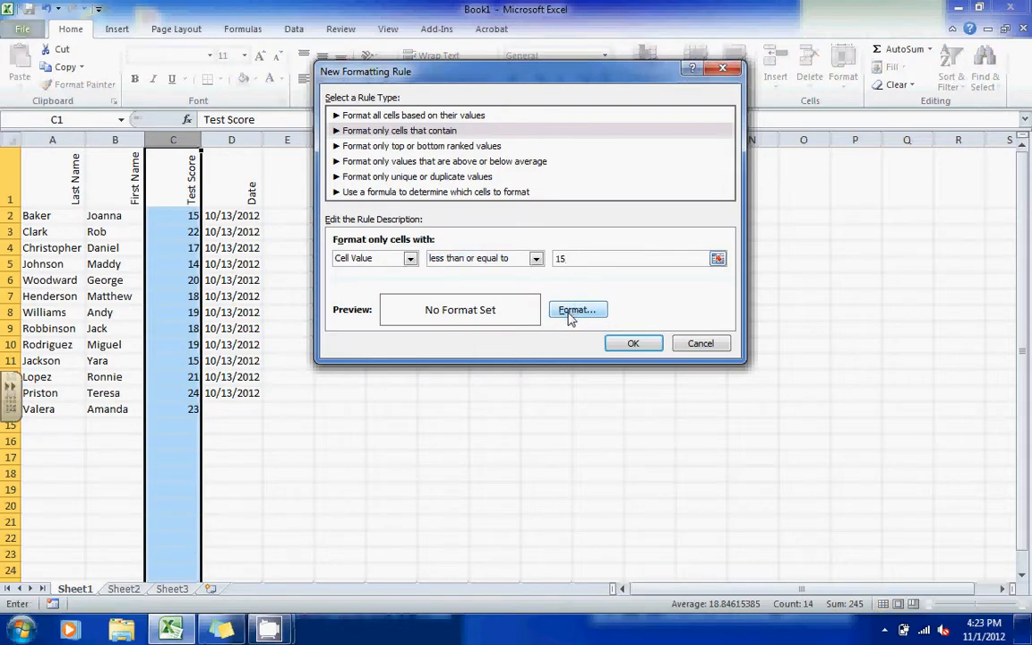
- Give the rule a bold font in the red theme color and apply it to the Test Score column
{"action": "left_click", "coordinate": [570, 314]}
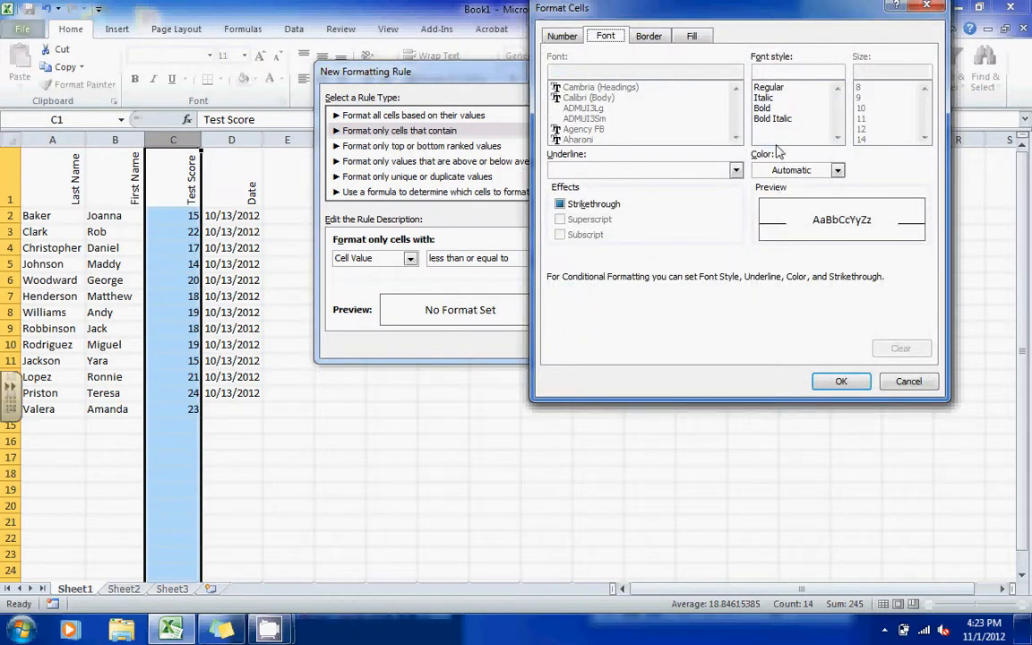
{"action": "left_click", "coordinate": [764, 109]}
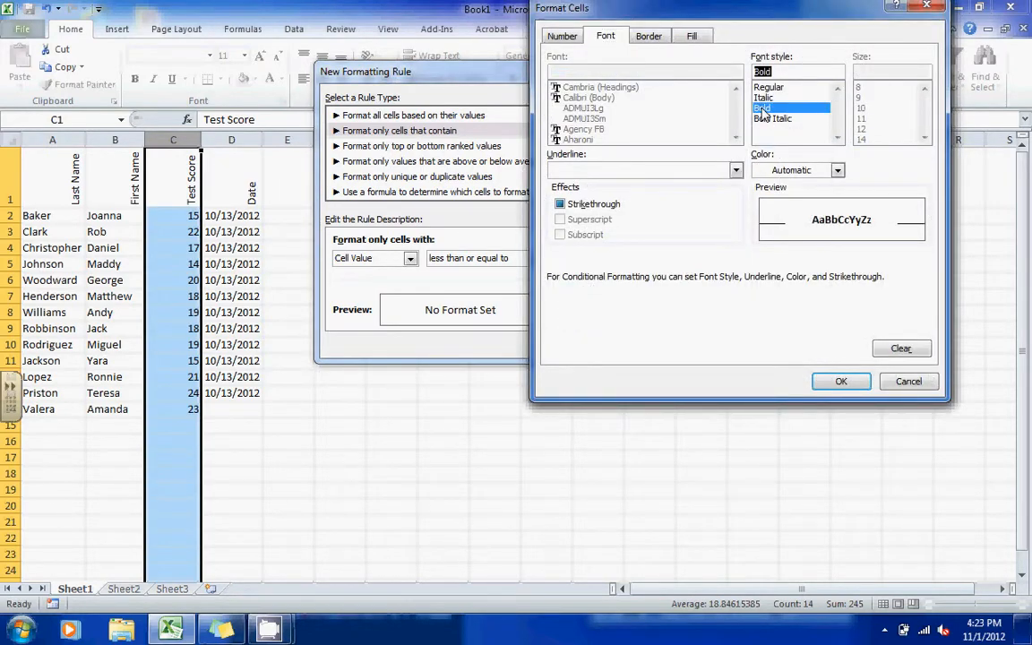
{"action": "left_click", "coordinate": [796, 177]}
{"action": "left_click", "coordinate": [786, 223]}
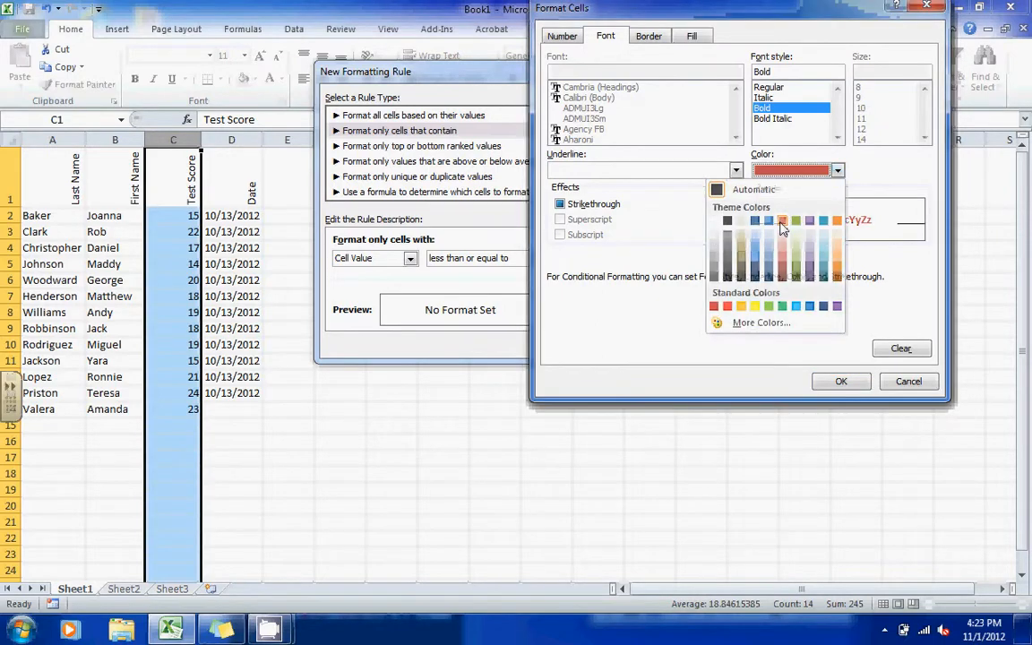
{"action": "left_click", "coordinate": [842, 381]}
{"action": "left_click", "coordinate": [634, 343]}
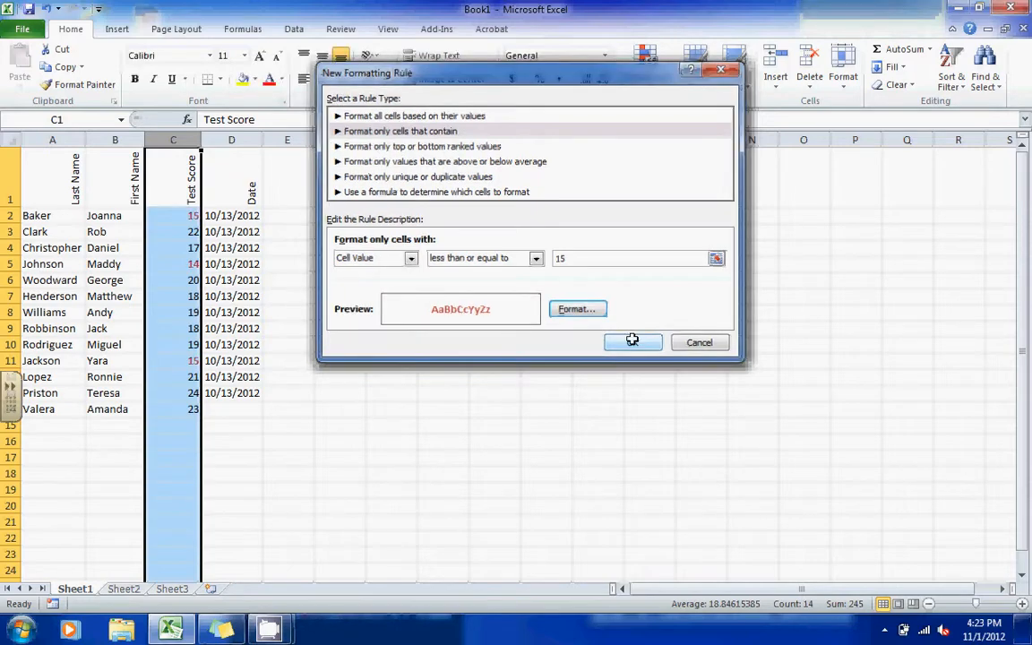
{"action": "left_click", "coordinate": [289, 374]}
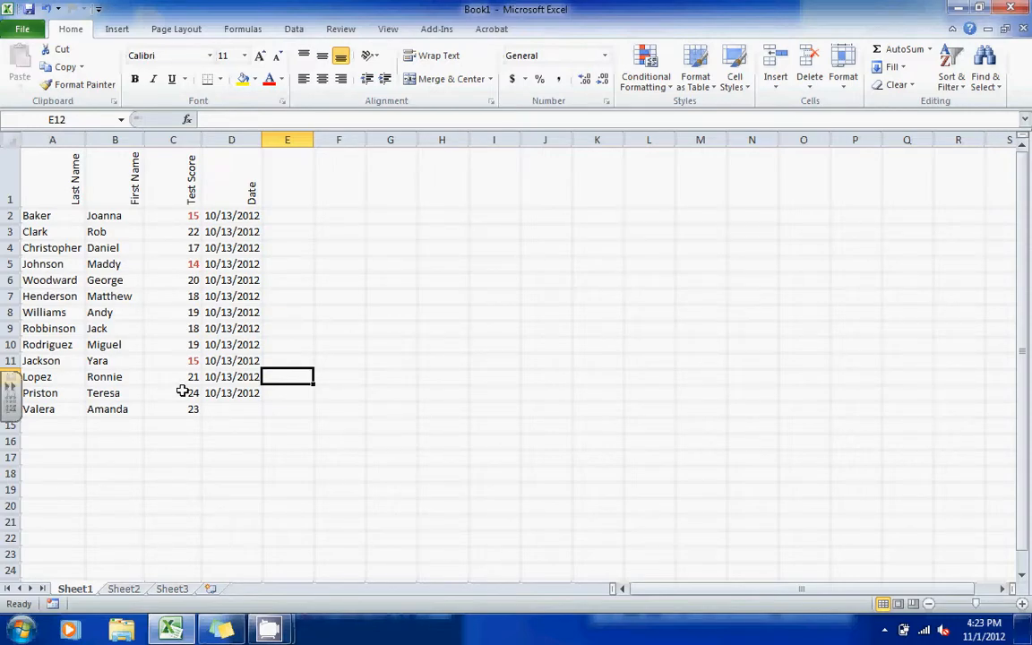
{"action": "left_click", "coordinate": [226, 432]}
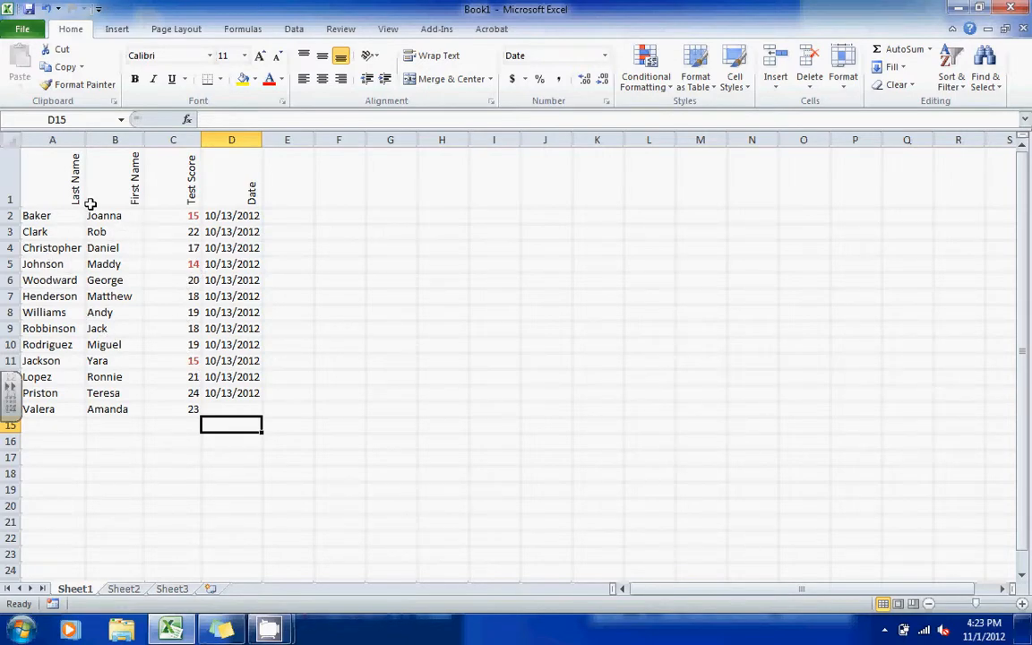
- Custom sort the whole sheet by Test Score values, Smallest to Largest
{"action": "left_click", "coordinate": [9, 136]}
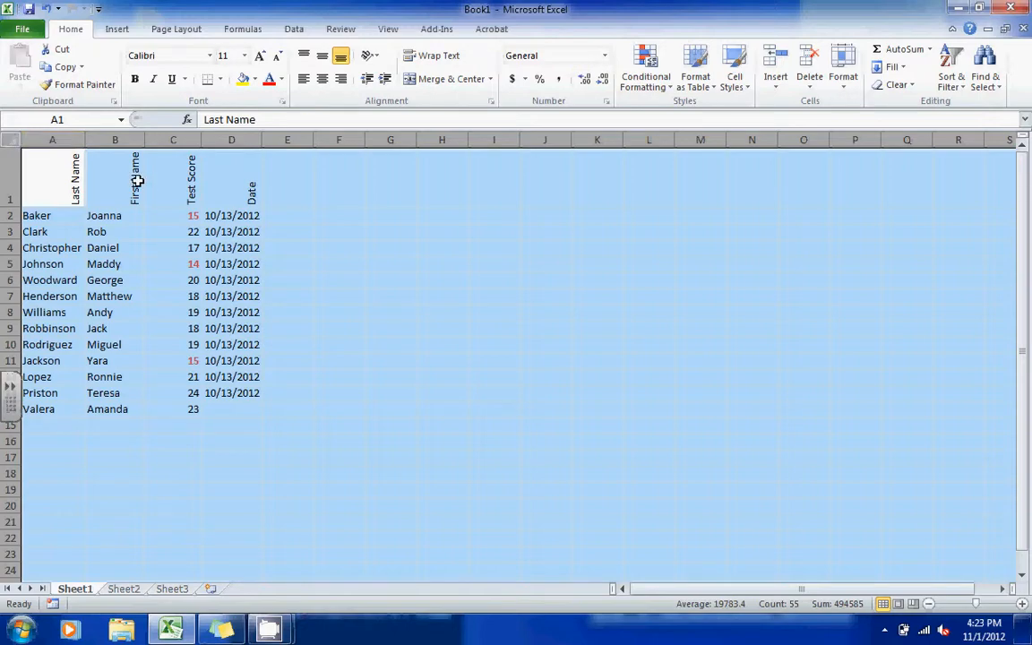
{"action": "left_click", "coordinate": [962, 82]}
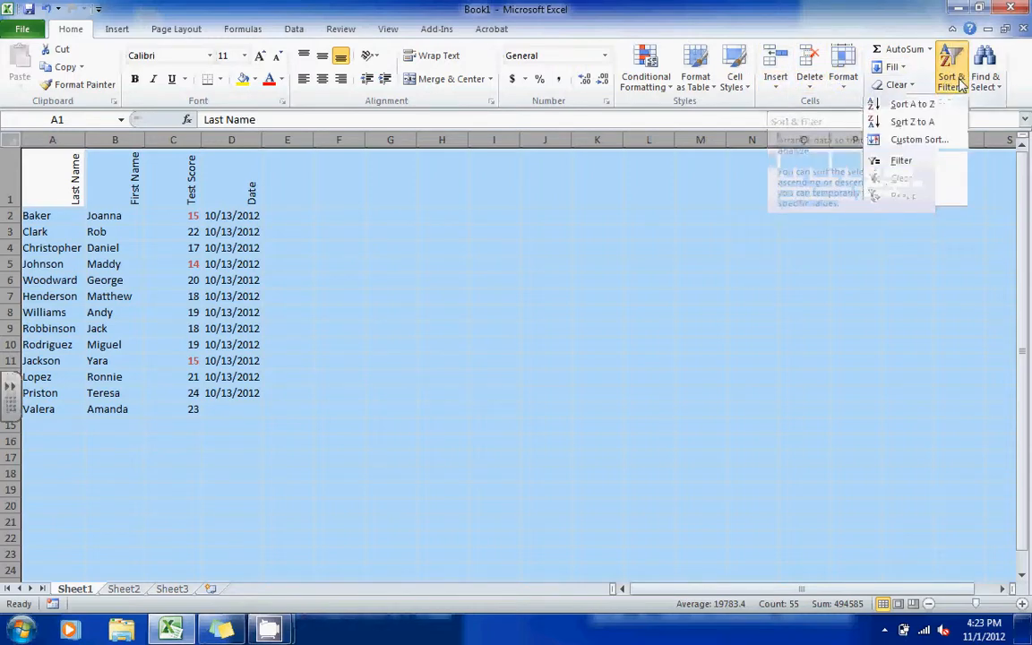
{"action": "left_click", "coordinate": [928, 144]}
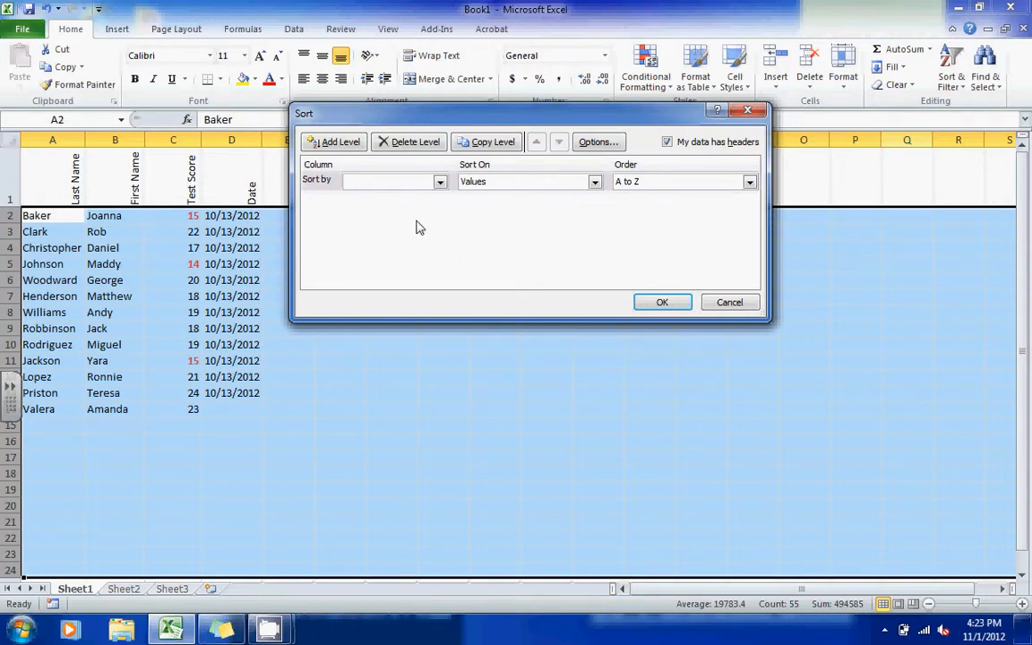
{"action": "left_click", "coordinate": [387, 182]}
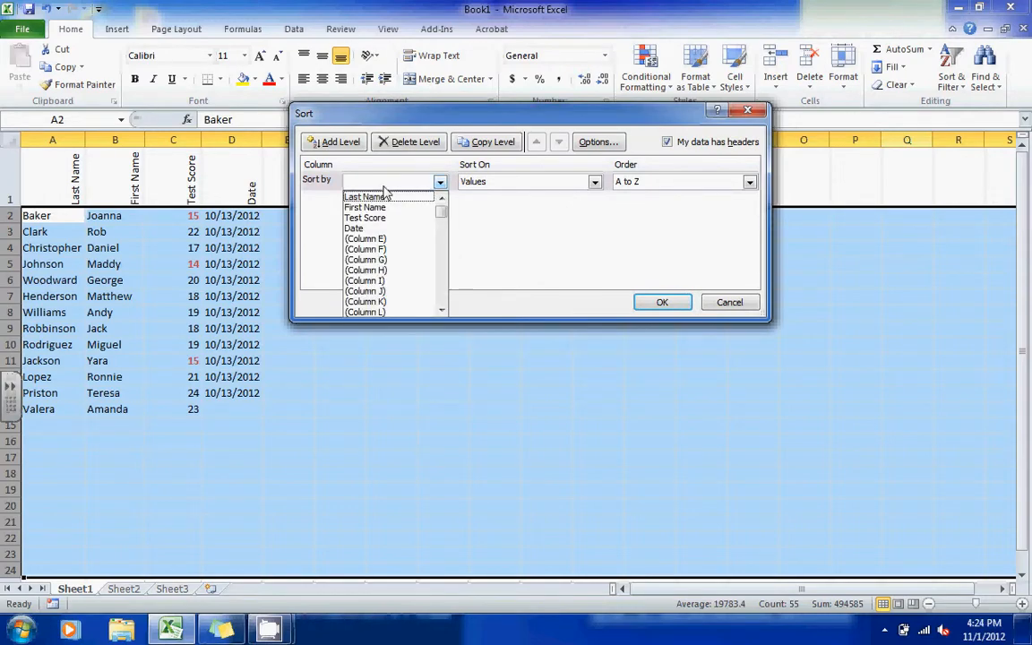
{"action": "left_click", "coordinate": [388, 220]}
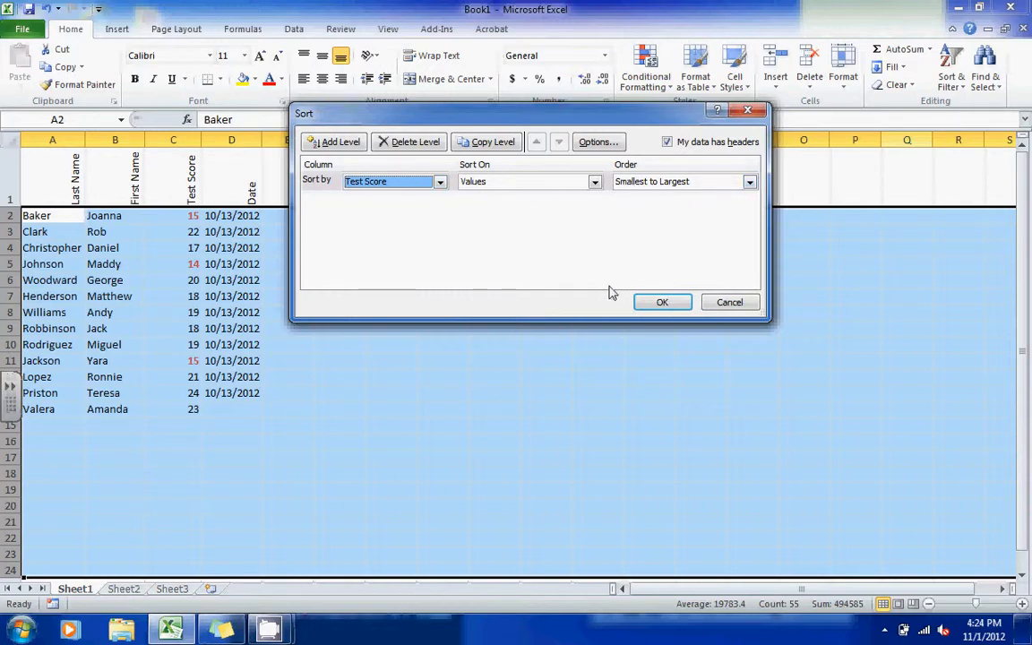
{"action": "left_click", "coordinate": [659, 302]}
{"action": "left_click", "coordinate": [387, 329]}
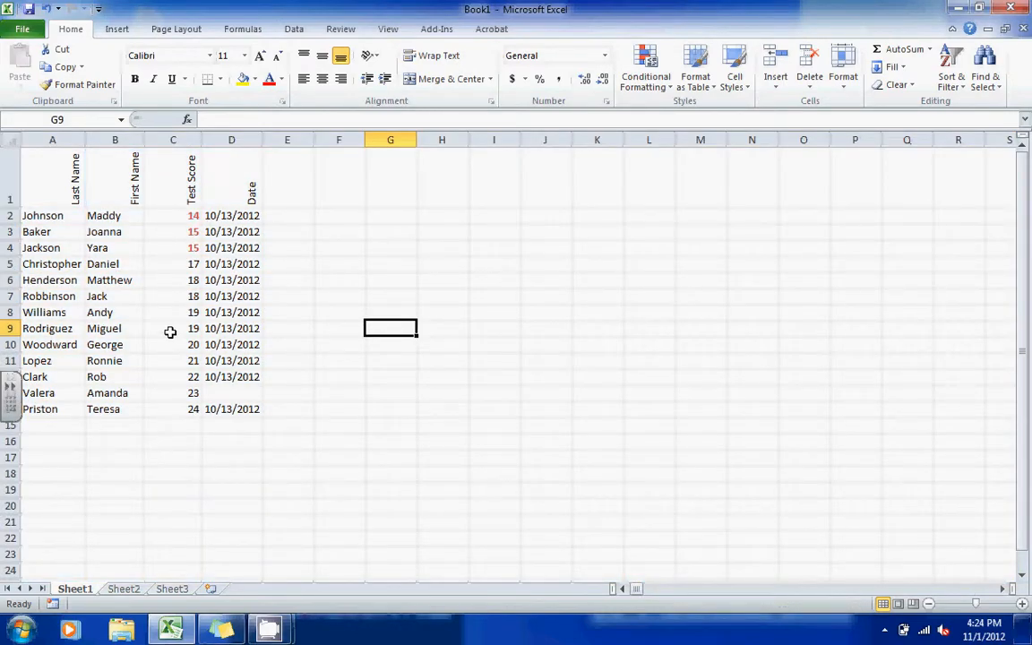
- Custom sort the whole sheet by Last Name values, A to Z
{"action": "left_click", "coordinate": [11, 139]}
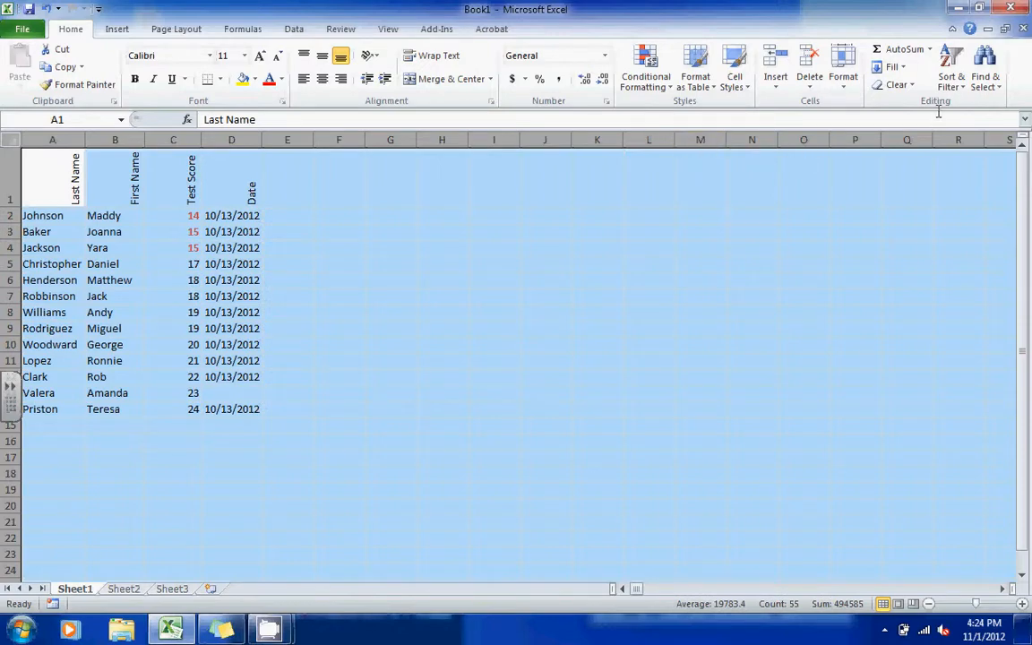
{"action": "left_click", "coordinate": [952, 79]}
{"action": "left_click", "coordinate": [925, 140]}
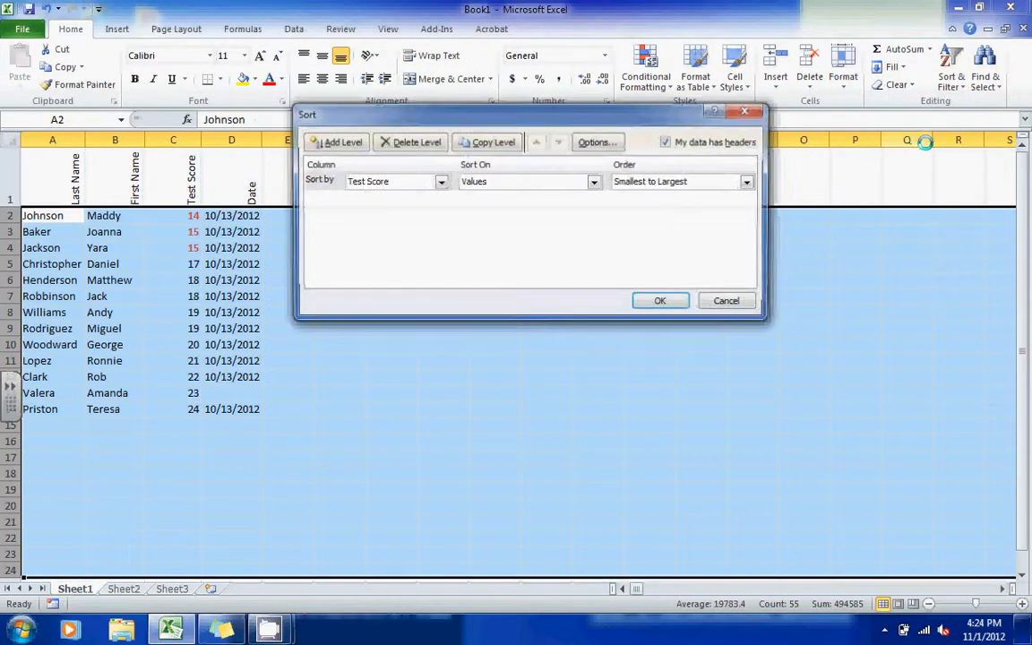
{"action": "left_click", "coordinate": [415, 182]}
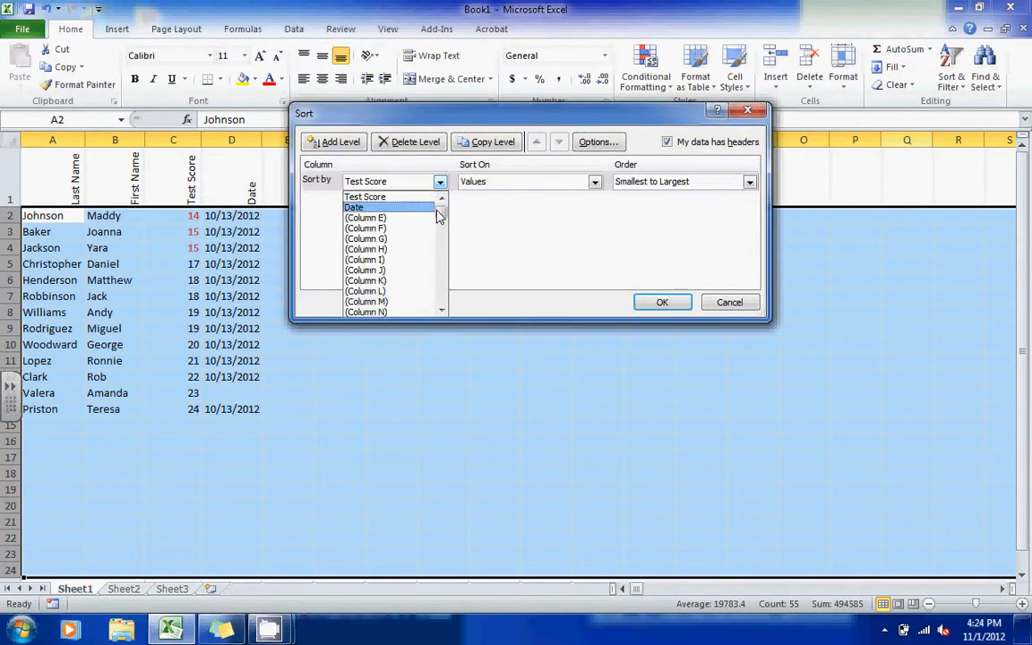
{"action": "scroll", "coordinate": [440, 207], "scroll_direction": "up", "scroll_amount": 2}
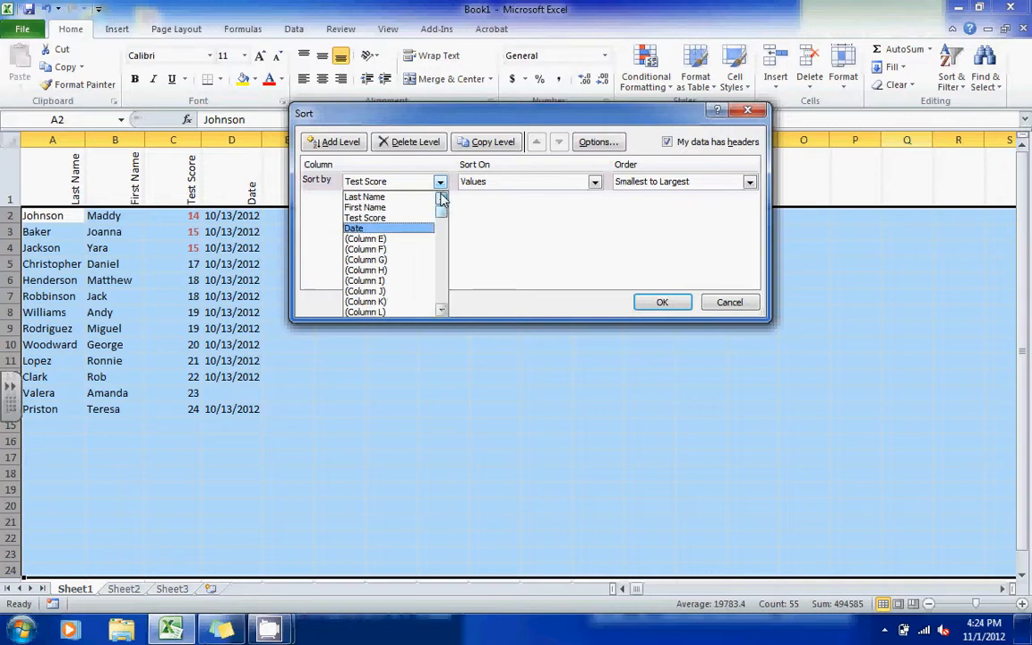
{"action": "left_click", "coordinate": [373, 199]}
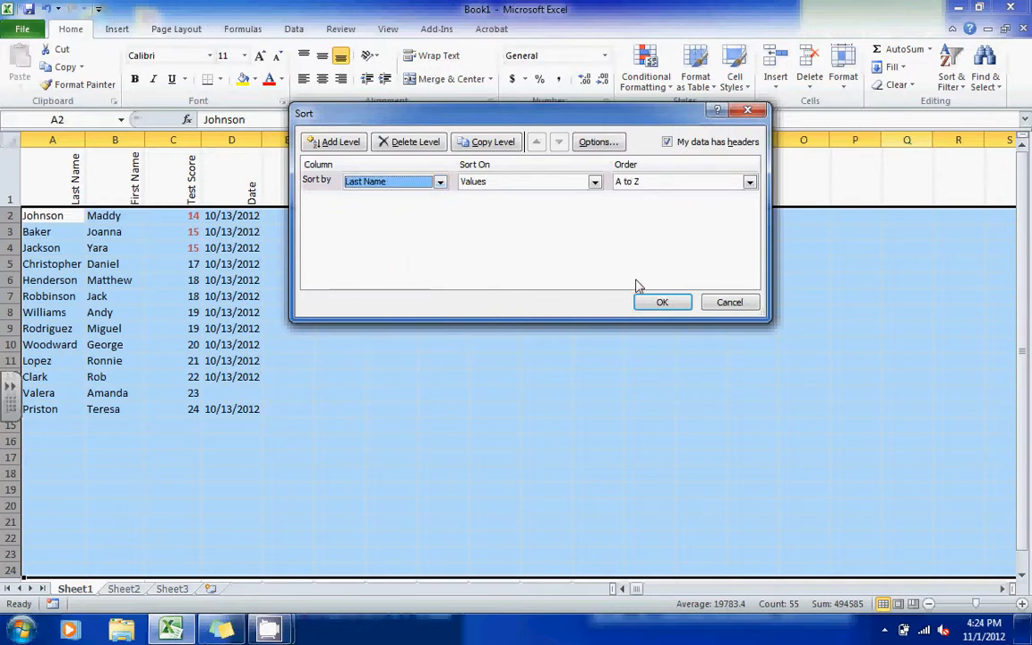
{"action": "left_click", "coordinate": [662, 302]}
{"action": "left_click", "coordinate": [340, 294]}
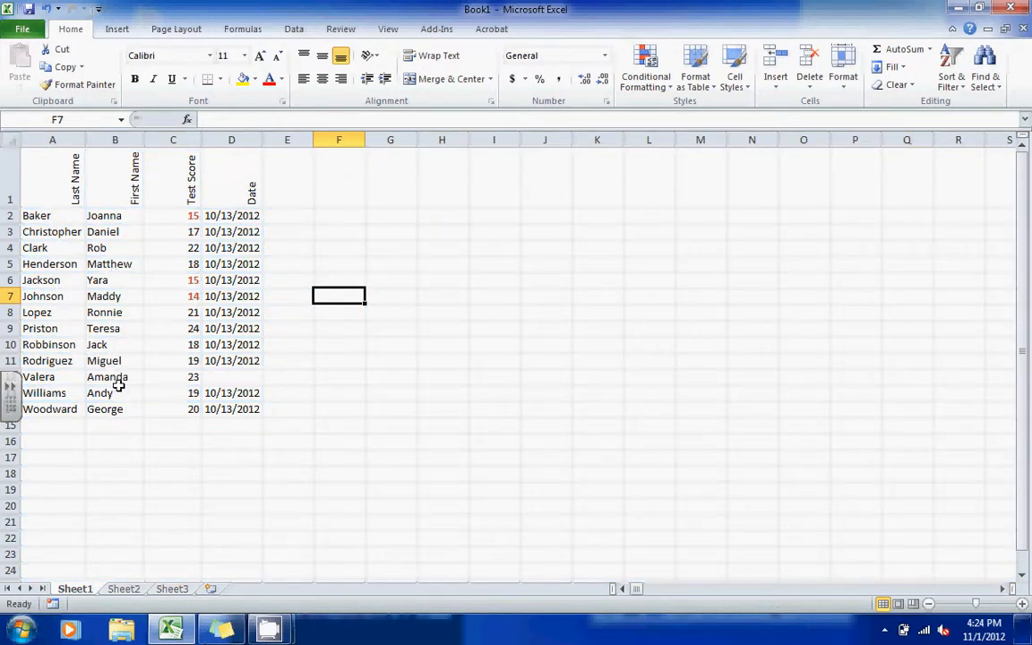
- Find the student's last name held in cell A12 and replace that single occurrence with the changed spelling
{"action": "left_click", "coordinate": [106, 249]}
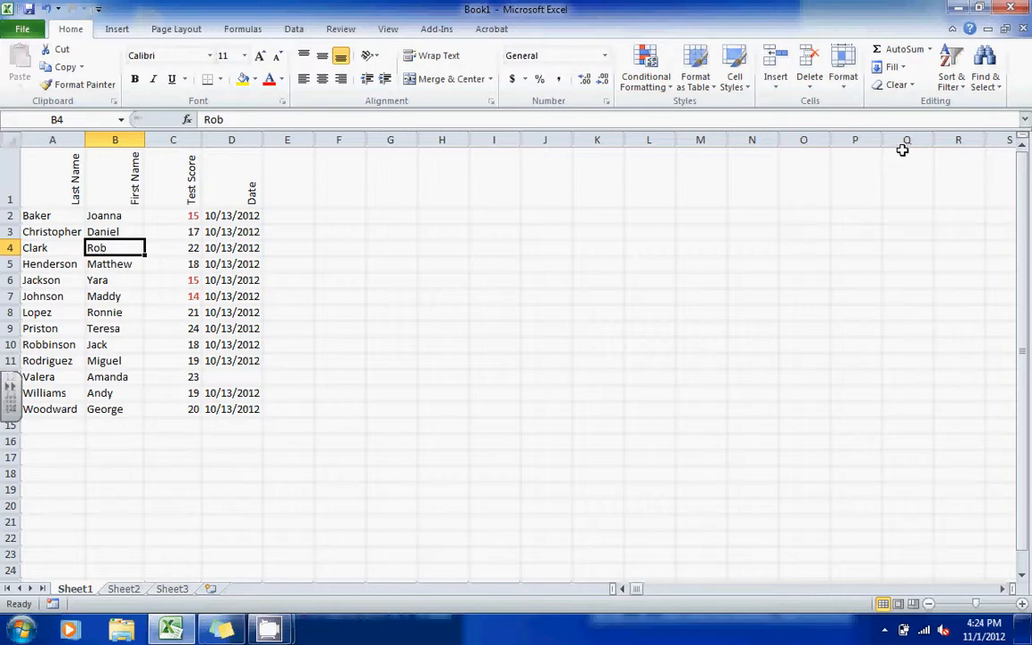
{"action": "left_click", "coordinate": [986, 82]}
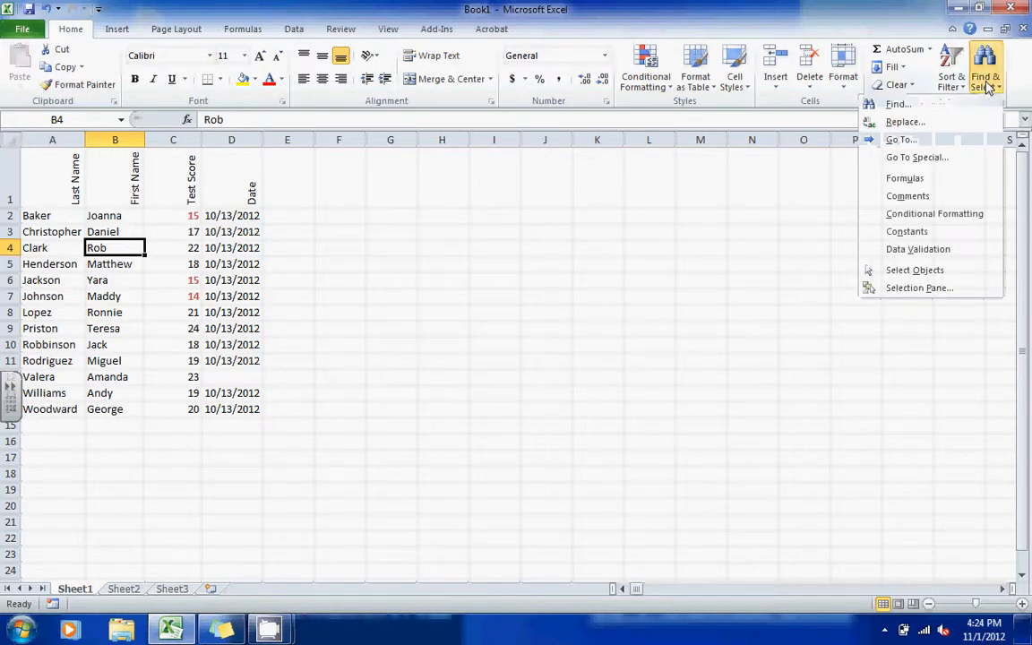
{"action": "left_click", "coordinate": [959, 106]}
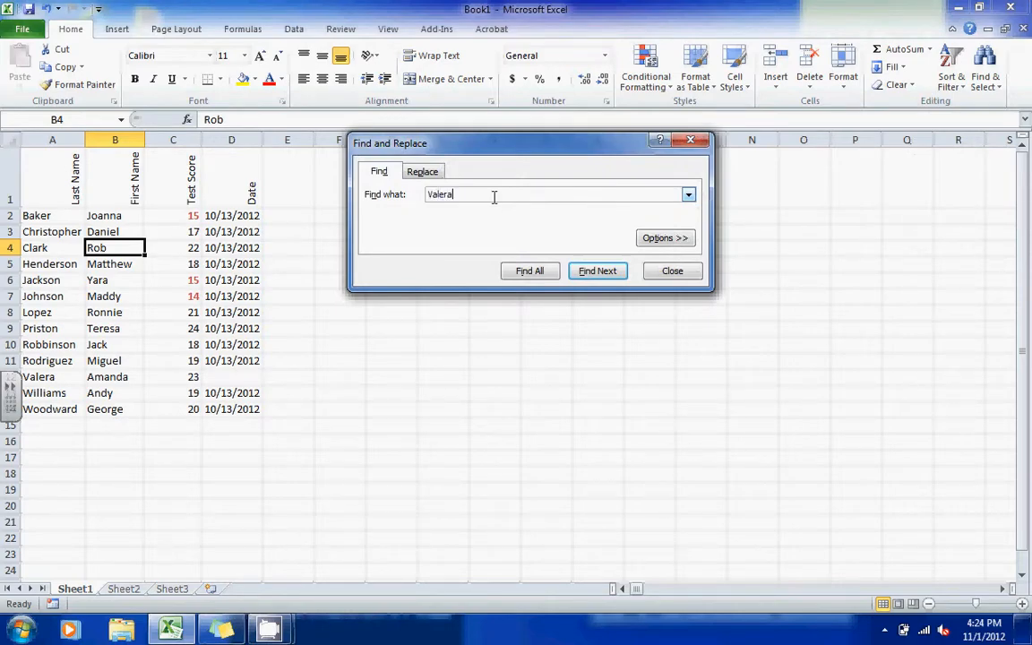
{"action": "left_click", "coordinate": [589, 278]}
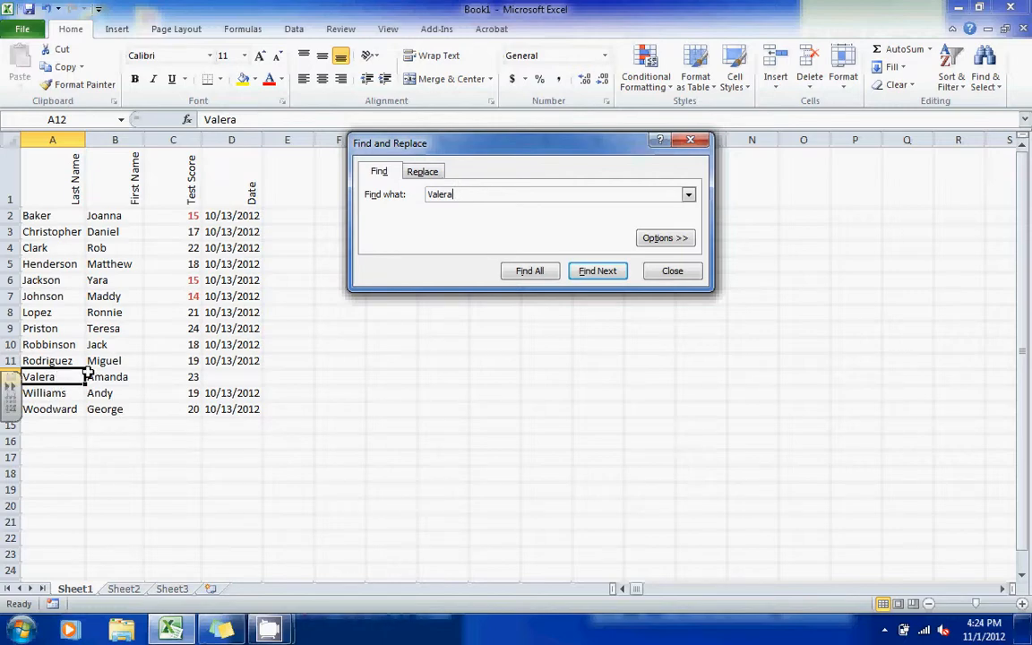
{"action": "left_click", "coordinate": [430, 173]}
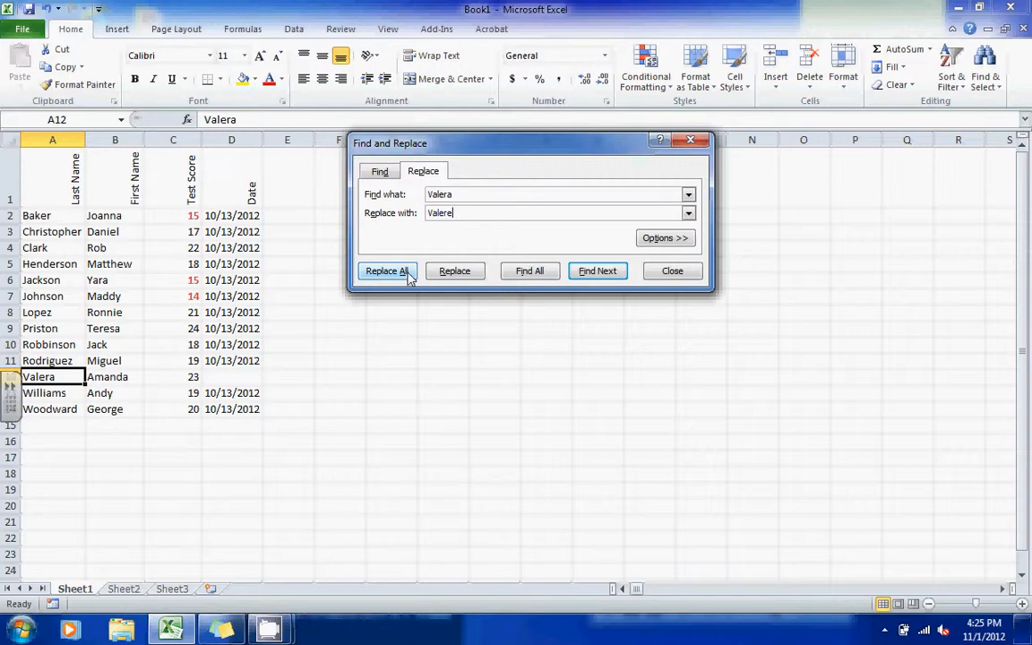
{"action": "left_click", "coordinate": [458, 272]}
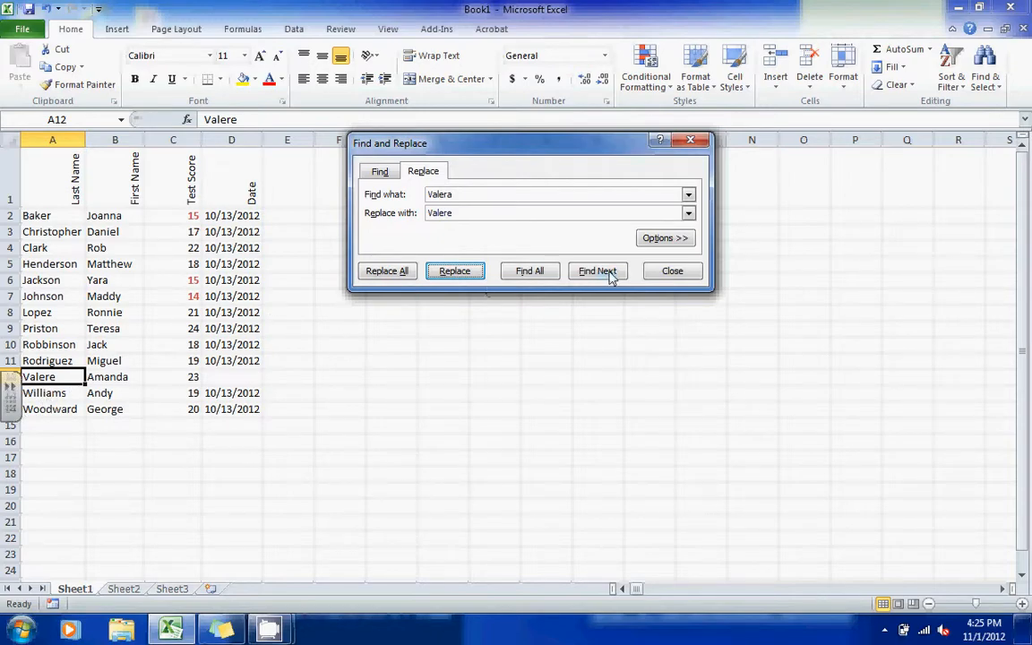
- Close the Find and Replace dialog and return to the test score list
{"action": "left_click", "coordinate": [674, 270]}
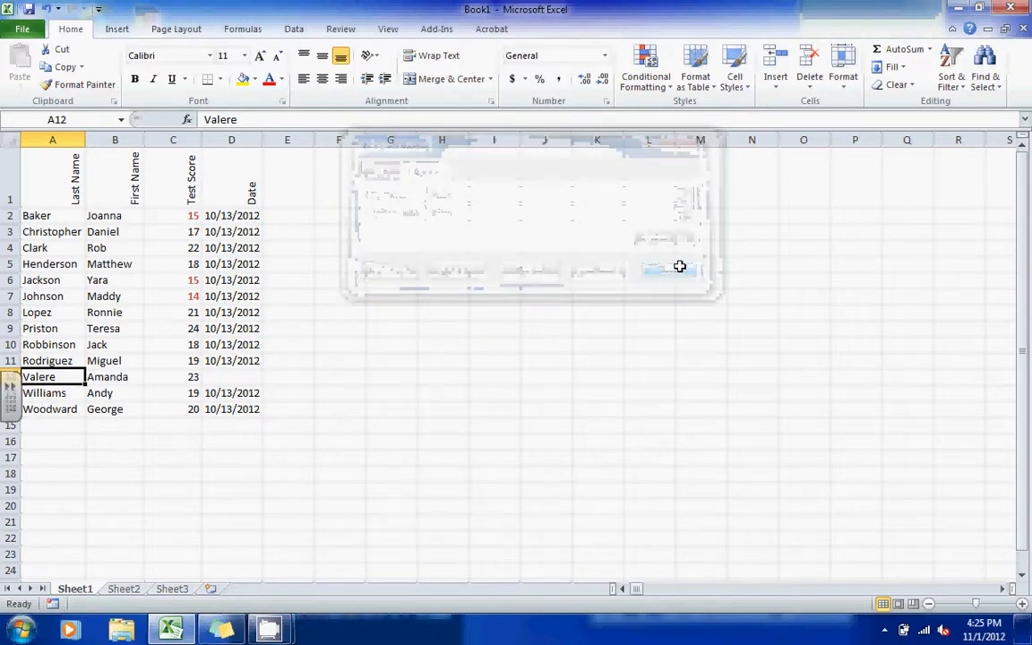
{"action": "left_click", "coordinate": [988, 82]}
{"action": "left_click", "coordinate": [735, 240]}
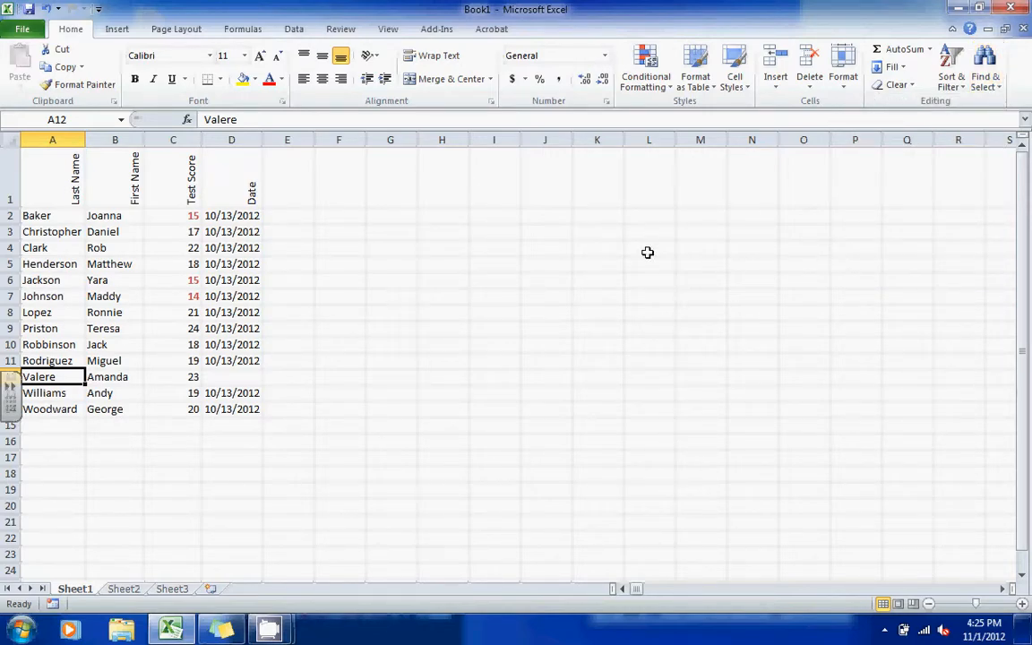
{"action": "left_click", "coordinate": [163, 312]}
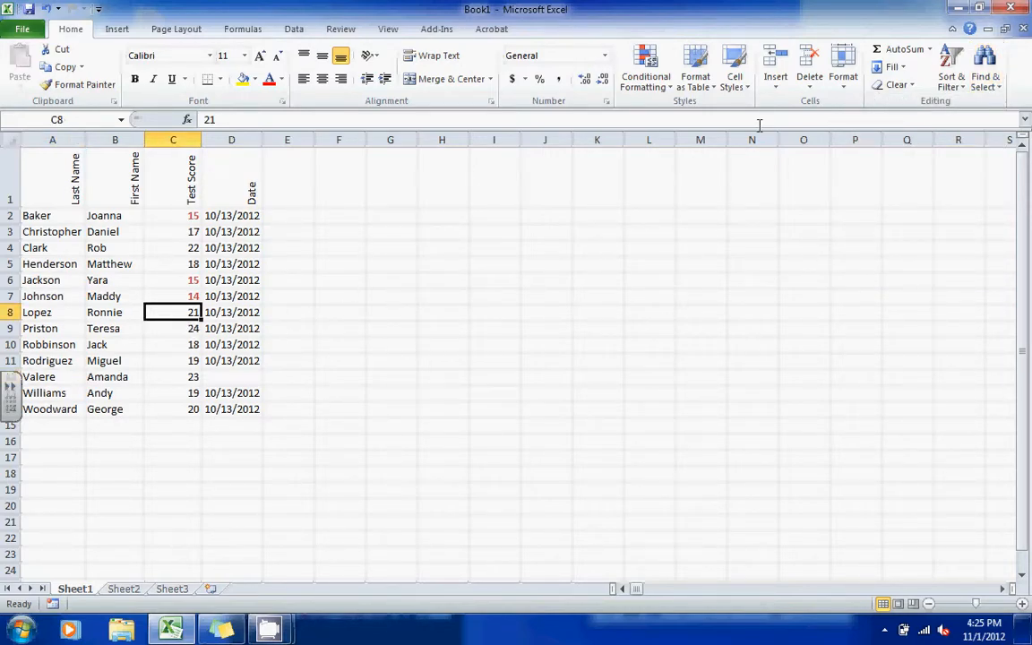
- Turn on filtering for the whole sheet so the header row gets filter controls
{"action": "left_click", "coordinate": [10, 157]}
{"action": "left_click", "coordinate": [40, 154]}
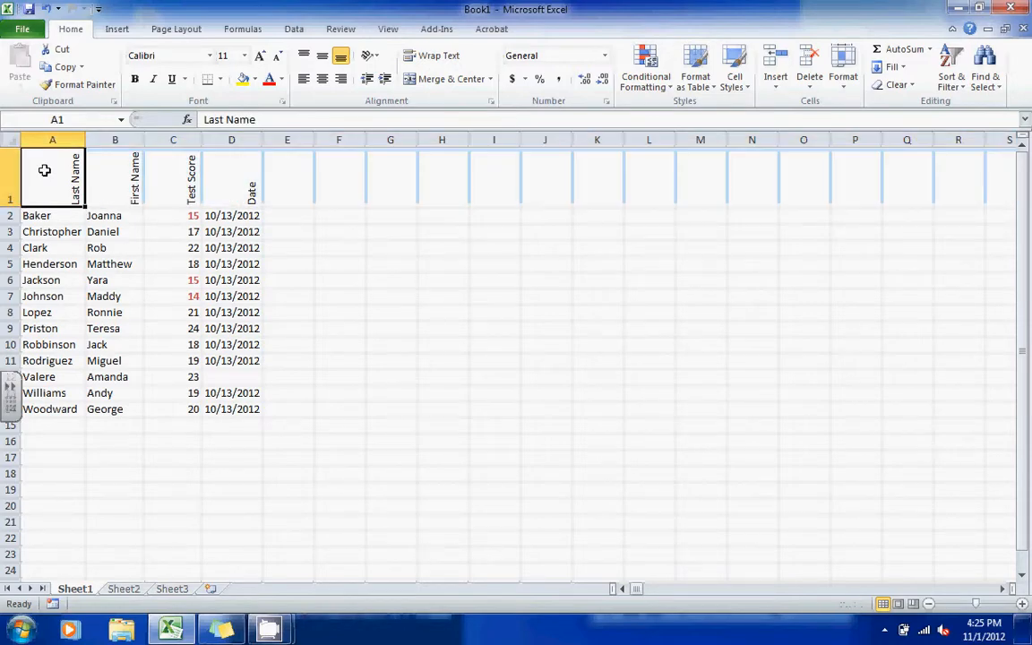
{"action": "left_click", "coordinate": [55, 141]}
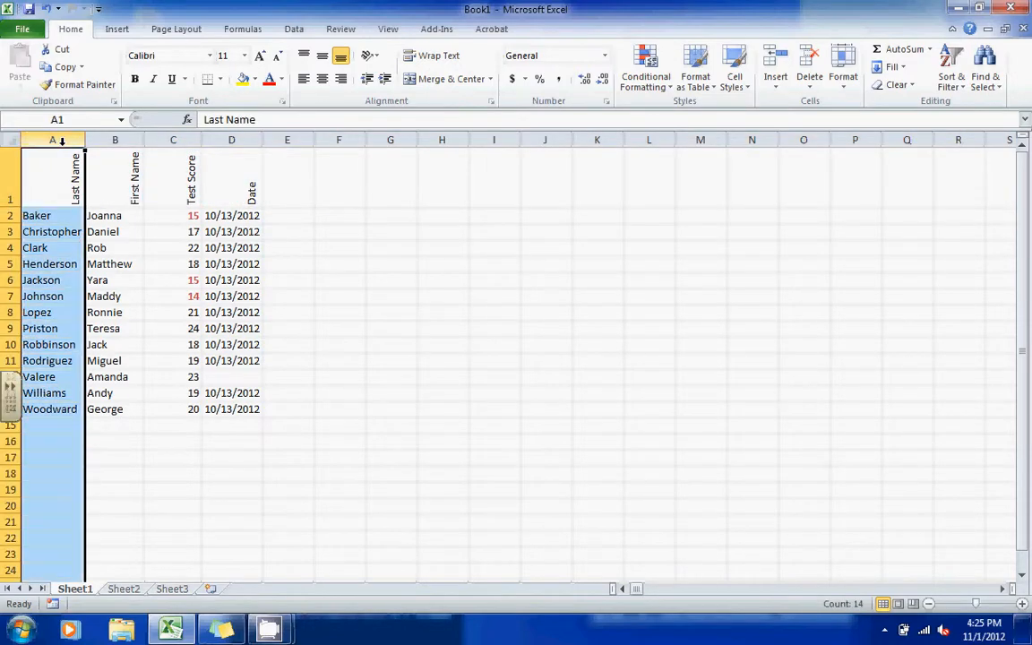
{"action": "left_click", "coordinate": [10, 140]}
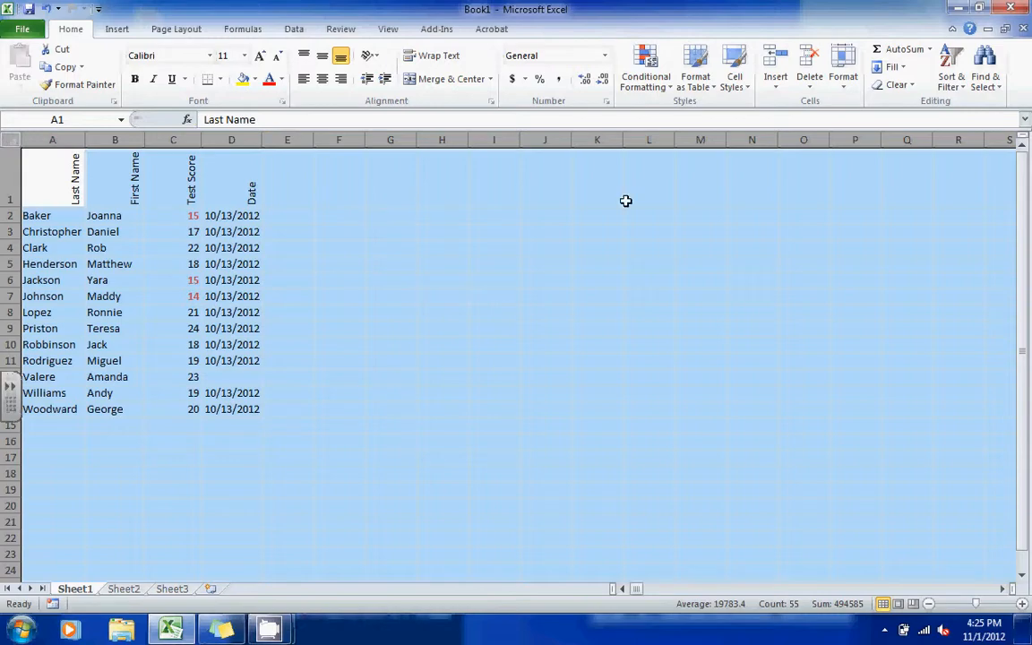
{"action": "left_click", "coordinate": [949, 90]}
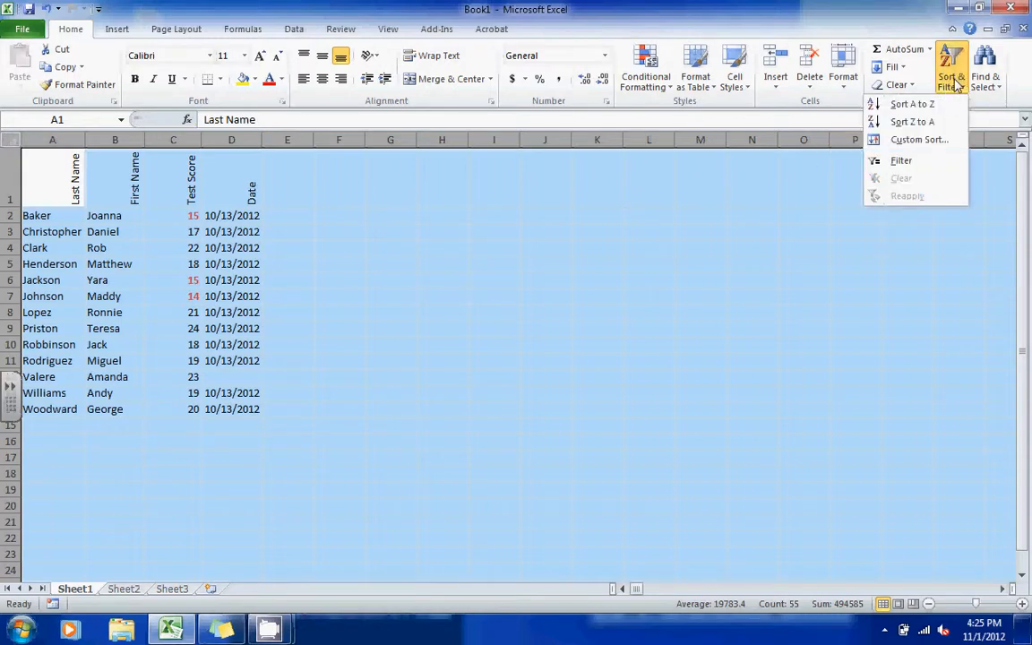
{"action": "left_click", "coordinate": [900, 164]}
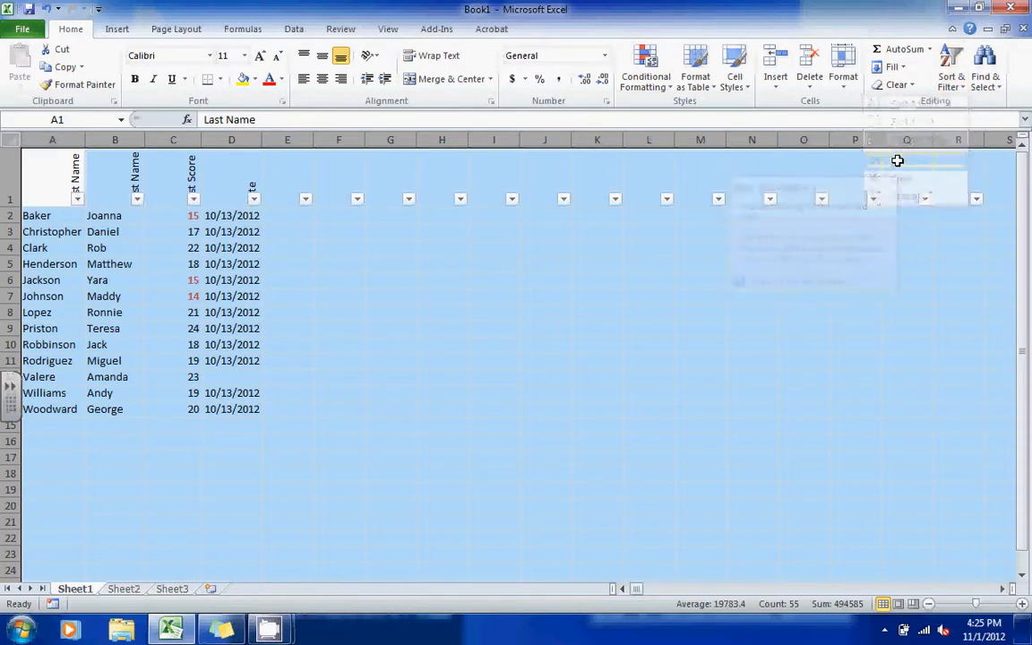
{"action": "left_click", "coordinate": [256, 235]}
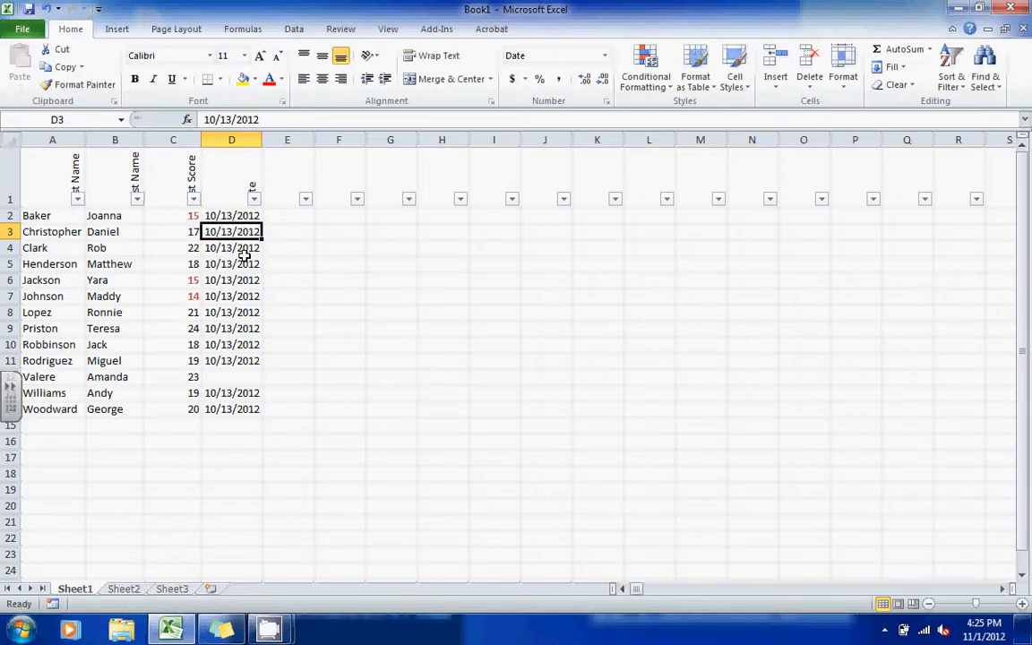
- Filter the Test Score column to show only rows with a score of 15
{"action": "left_click", "coordinate": [195, 199]}
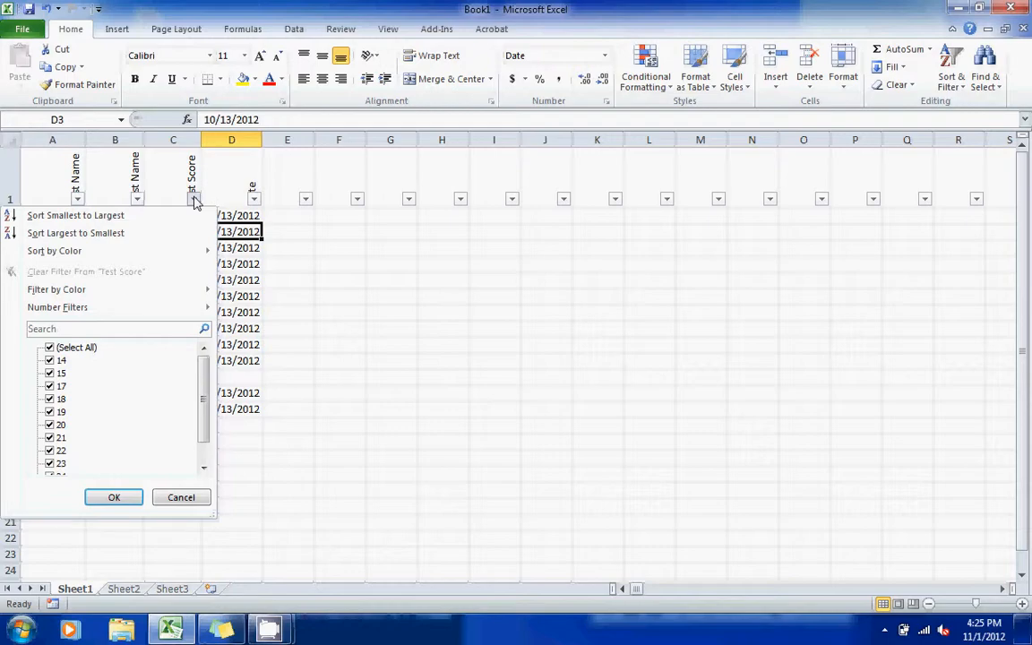
{"action": "left_click", "coordinate": [50, 348]}
{"action": "left_click", "coordinate": [48, 329]}
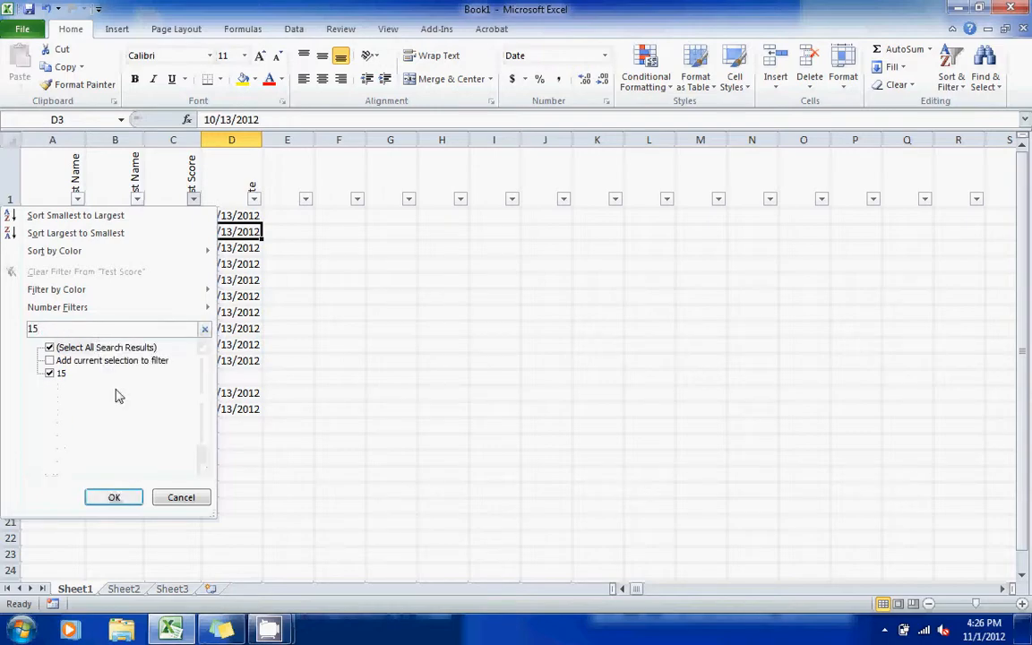
{"action": "left_click", "coordinate": [115, 496]}
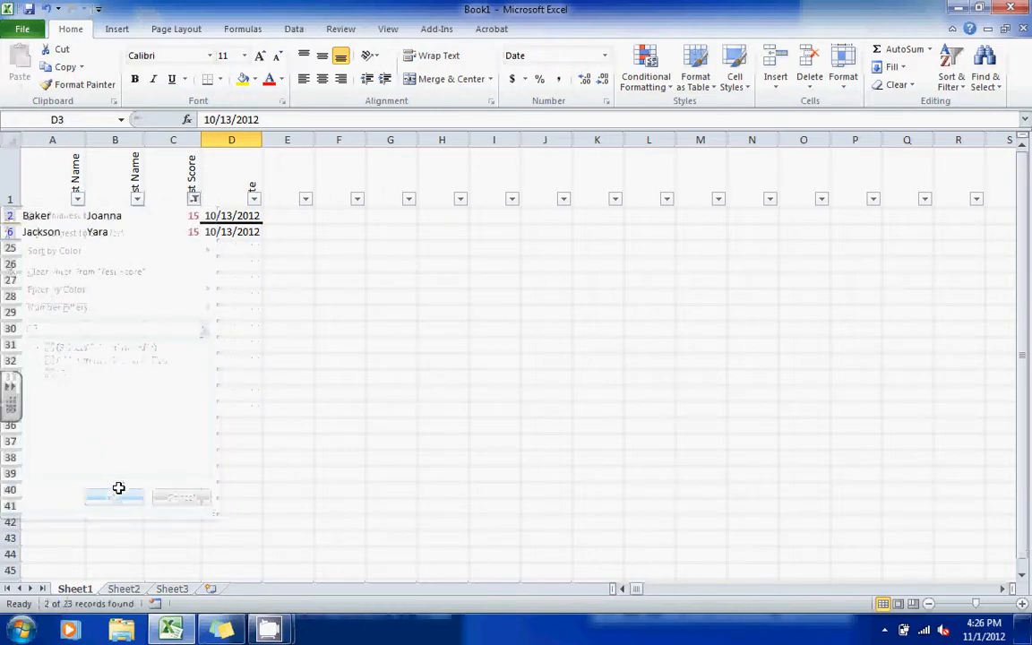
{"action": "left_click", "coordinate": [173, 411]}
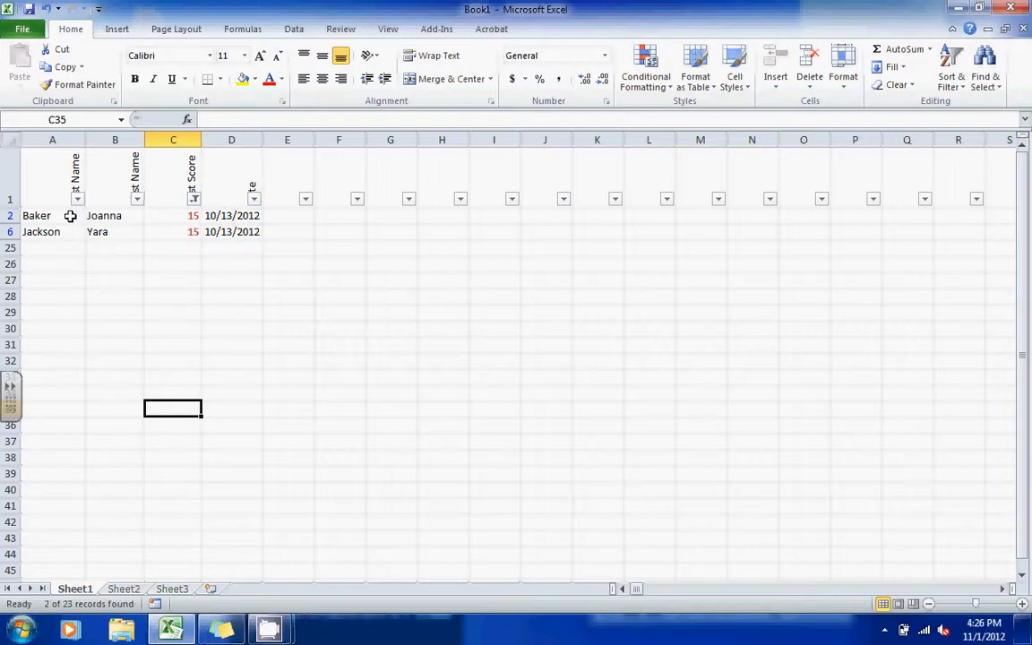
- Reselect all values in the Test Score filter to show every student row again
{"action": "left_click", "coordinate": [194, 199]}
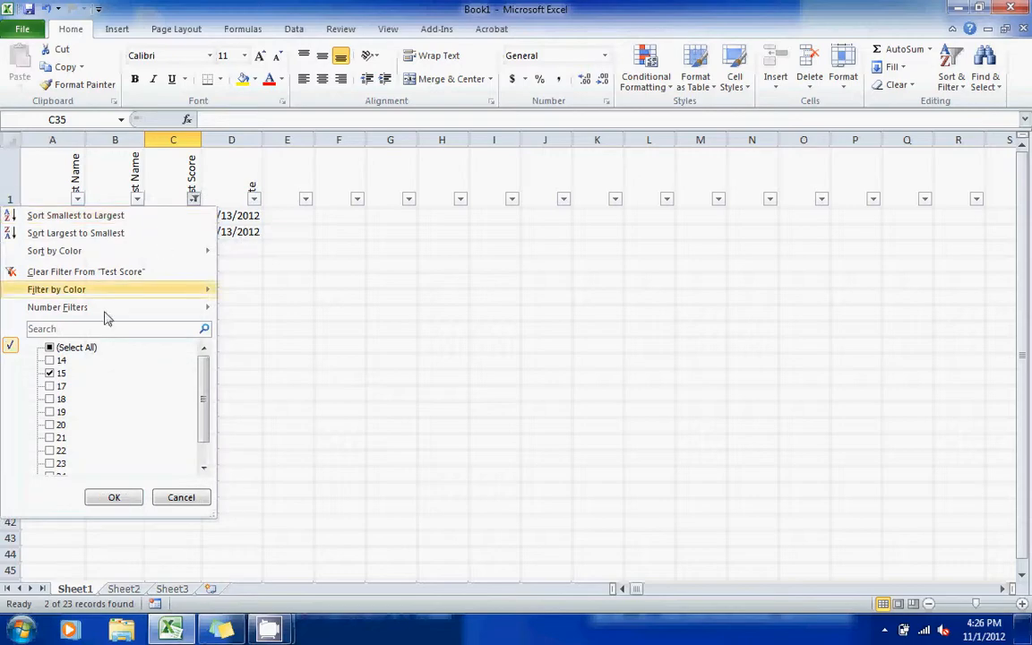
{"action": "left_click", "coordinate": [49, 348]}
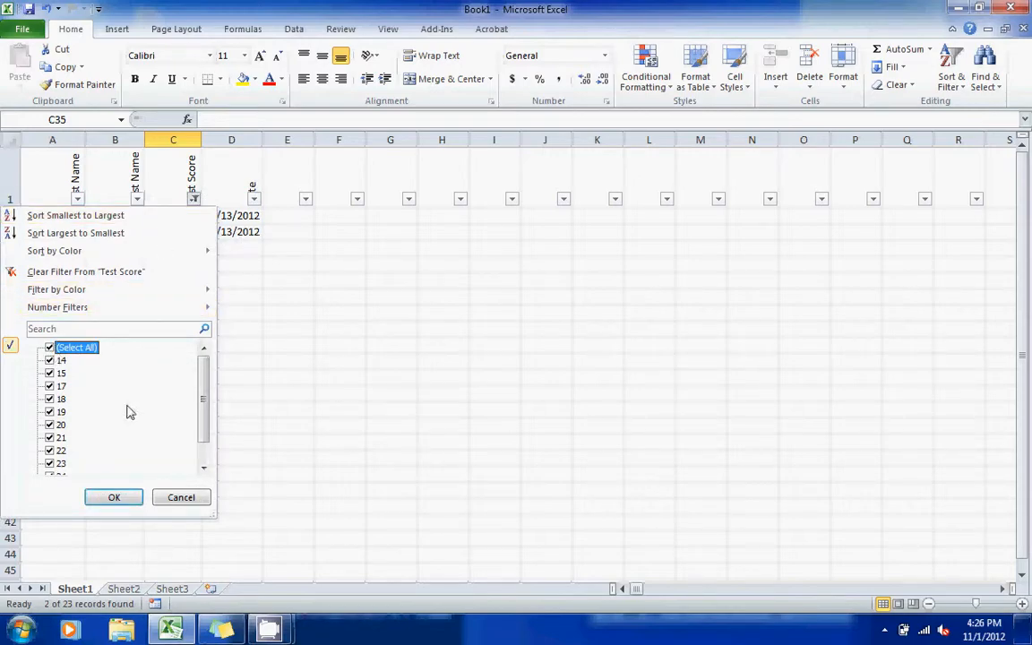
{"action": "left_click", "coordinate": [114, 499]}
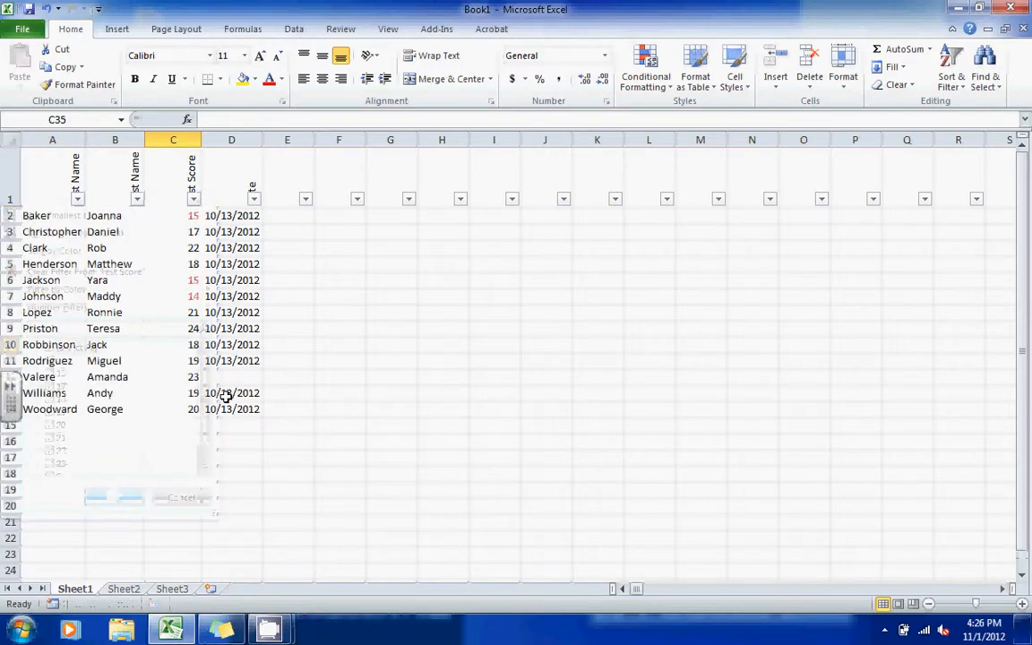
{"action": "left_click", "coordinate": [316, 373]}
{"action": "left_click", "coordinate": [260, 283]}
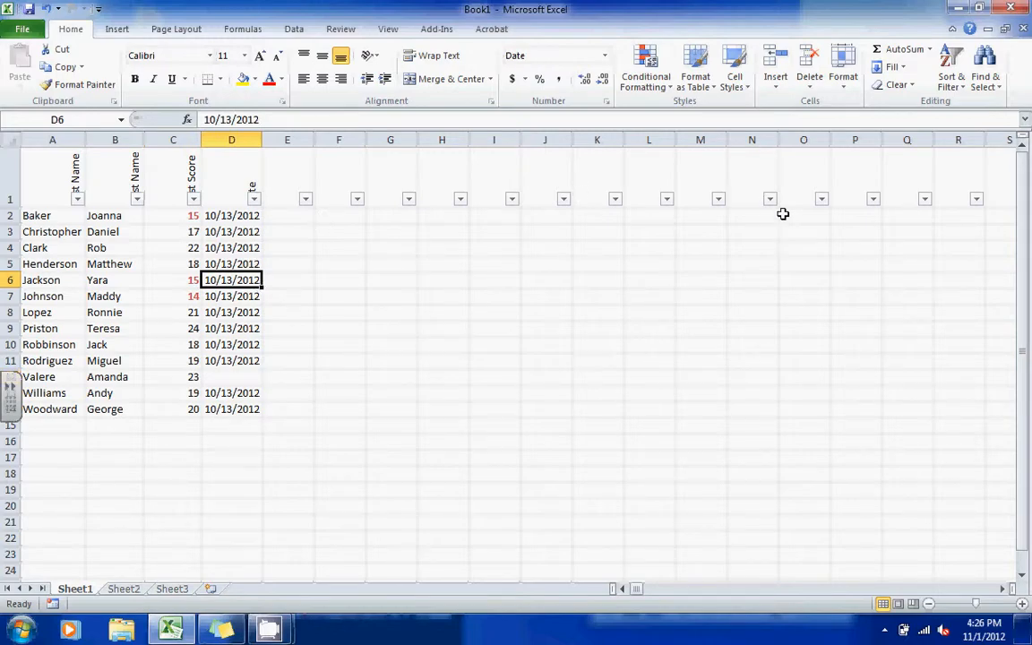
- Turn off filtering on the sheet
{"action": "left_click", "coordinate": [949, 83]}
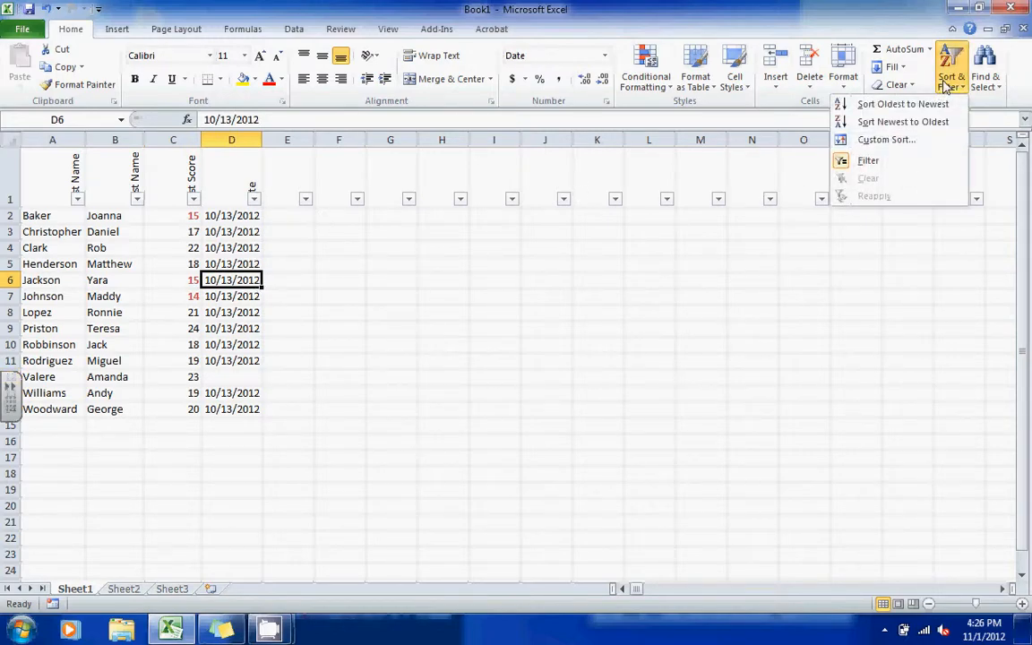
{"action": "left_click", "coordinate": [866, 165]}
{"action": "left_click", "coordinate": [441, 315]}
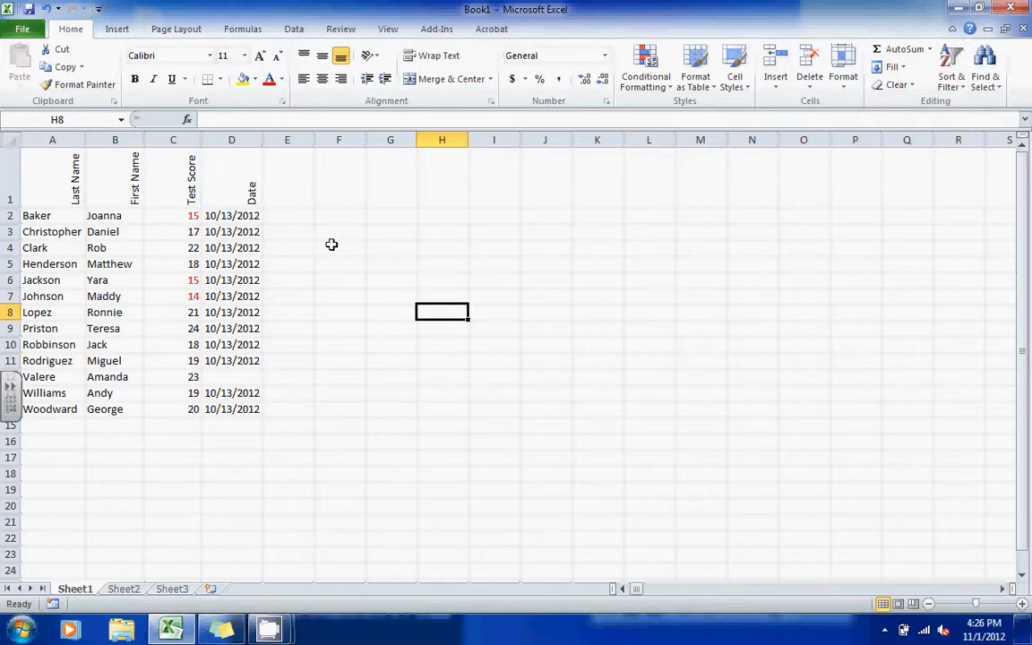
- Fill the empty date cell D12 with 10/14/2012 by extending the date series down from D11
{"action": "left_click", "coordinate": [118, 29]}
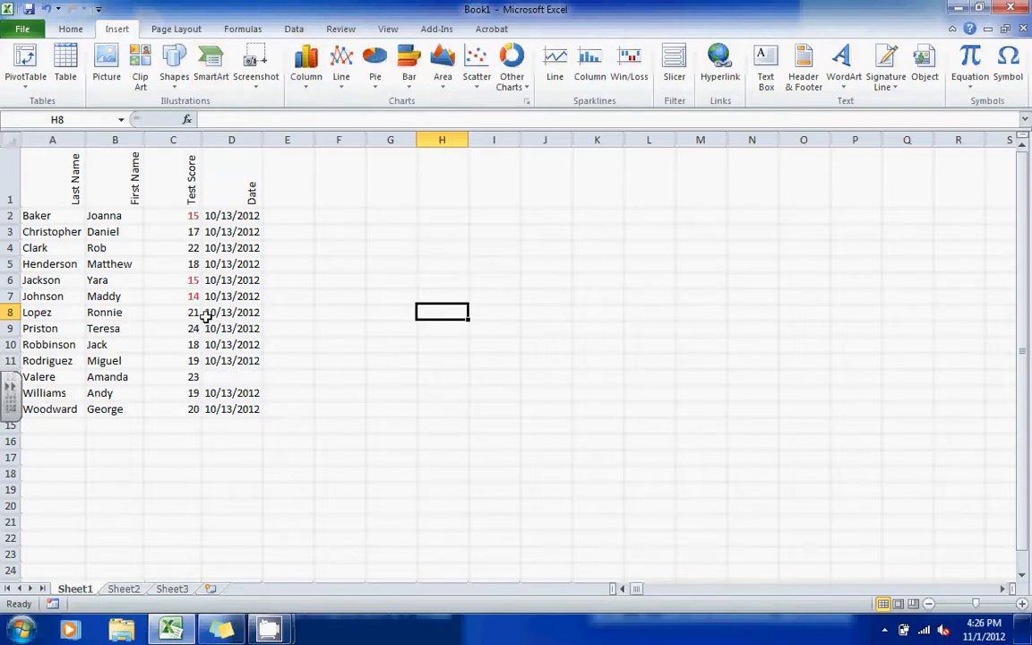
{"action": "left_click", "coordinate": [255, 361]}
{"action": "left_click_drag", "start_coordinate": [259, 365], "coordinate": [261, 381]}
{"action": "left_click", "coordinate": [337, 344]}
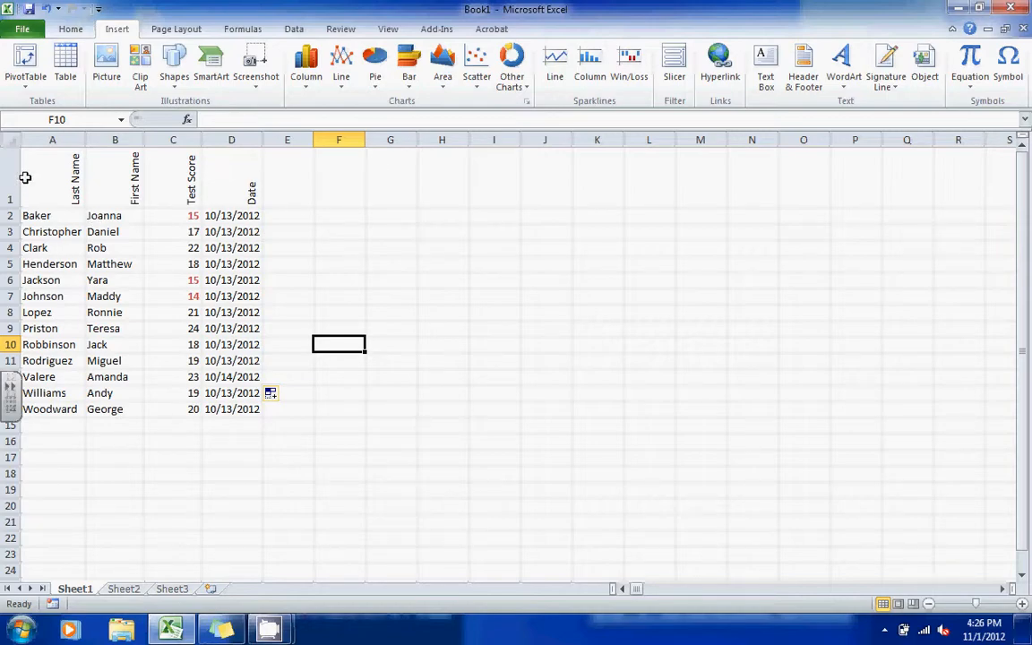
- Insert a 3-D clustered column chart of the names and test scores in A1:C14
{"action": "left_click_drag", "start_coordinate": [36, 176], "coordinate": [179, 415]}
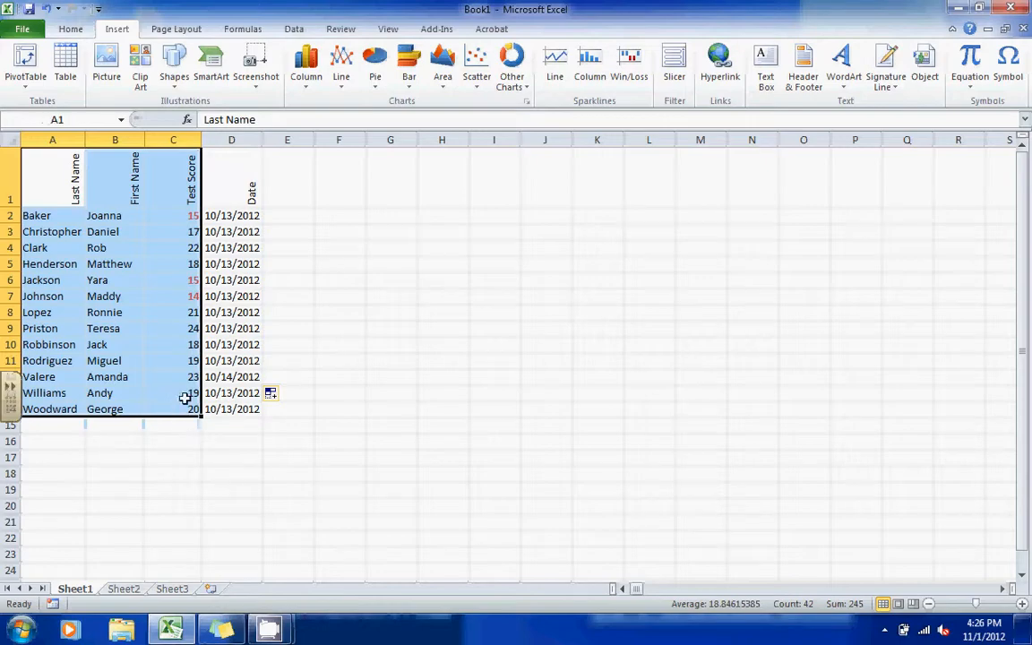
{"action": "left_click", "coordinate": [313, 90]}
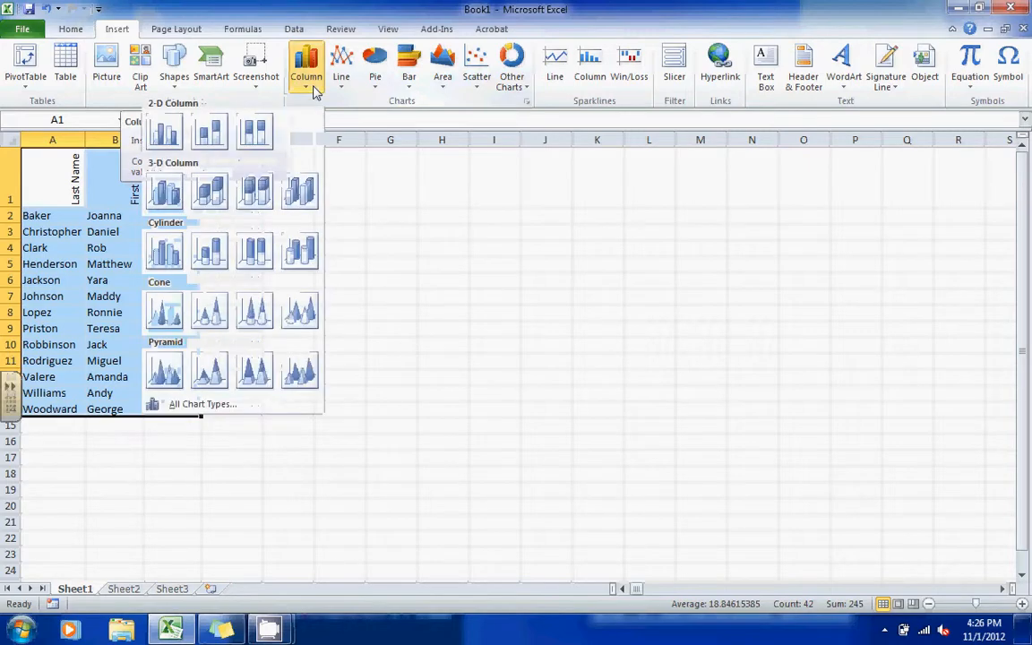
{"action": "left_click", "coordinate": [165, 190]}
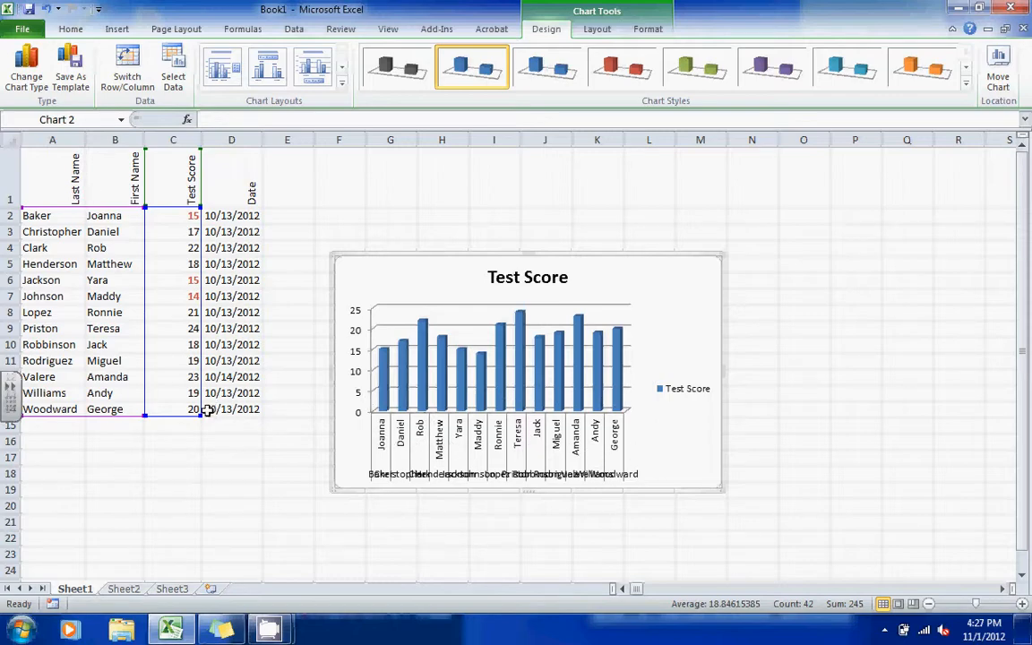
- Shrink the chart's data range to the first five students, rows 2 to 6
{"action": "left_click_drag", "start_coordinate": [184, 231], "coordinate": [194, 265]}
{"action": "double_click", "coordinate": [371, 247]}
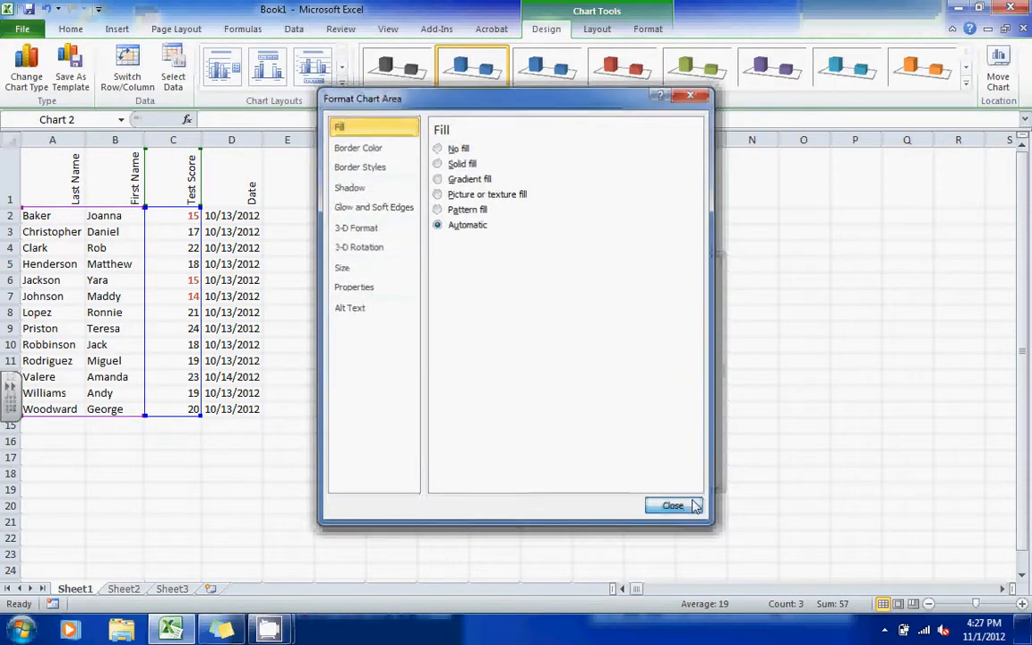
{"action": "left_click", "coordinate": [696, 503]}
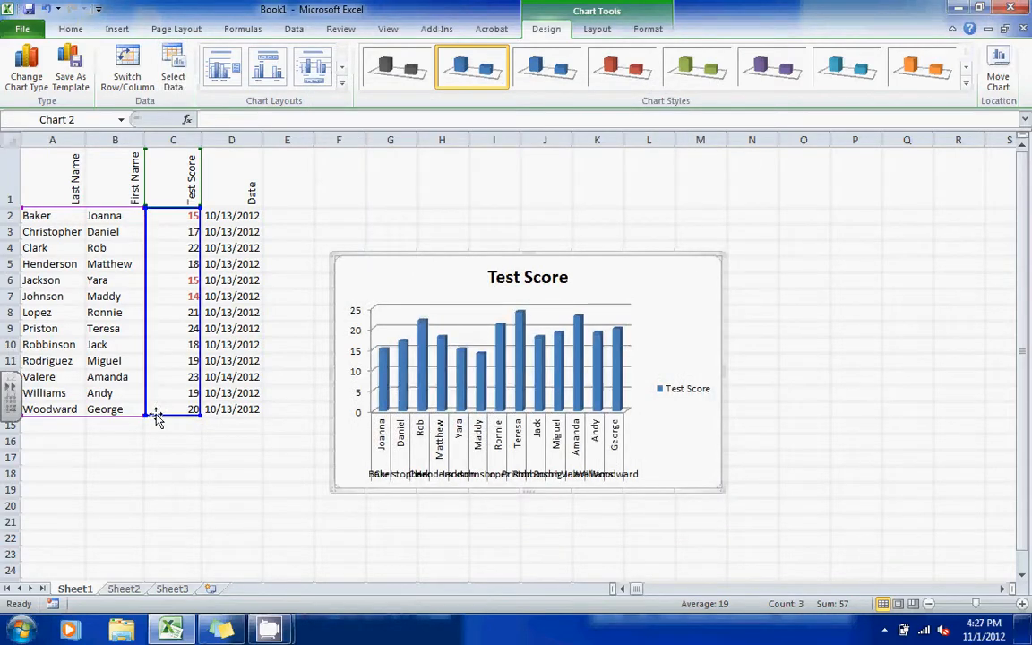
{"action": "left_click_drag", "start_coordinate": [141, 412], "coordinate": [143, 285]}
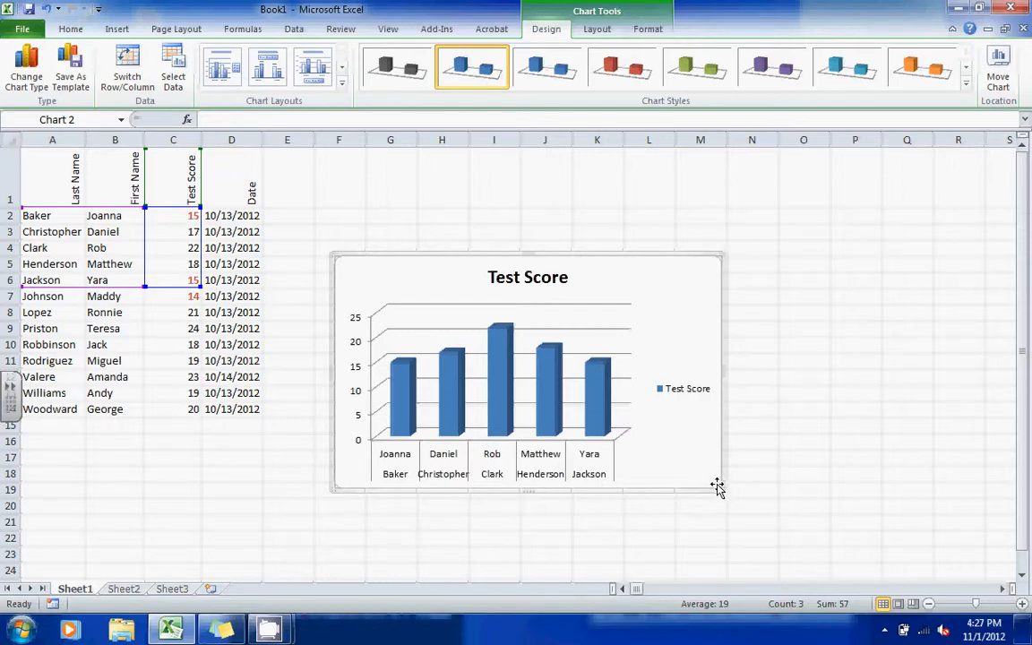
- Undo the chart's data range change and the chart insertion
{"action": "left_click", "coordinate": [47, 9]}
{"action": "left_click", "coordinate": [48, 9]}
{"action": "left_click", "coordinate": [490, 214]}
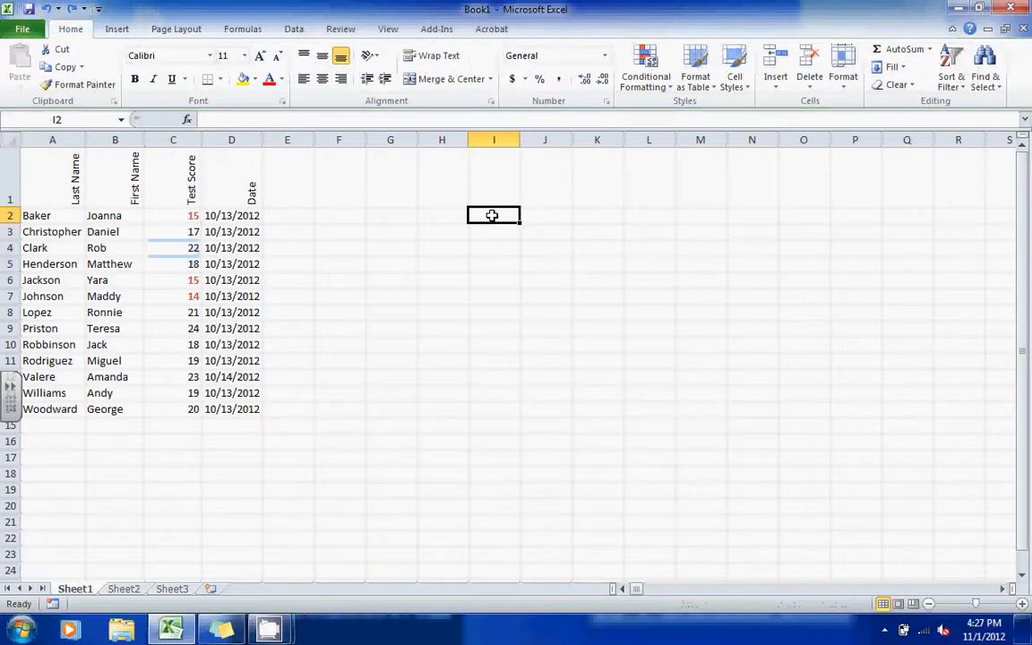
{"action": "left_click", "coordinate": [117, 29]}
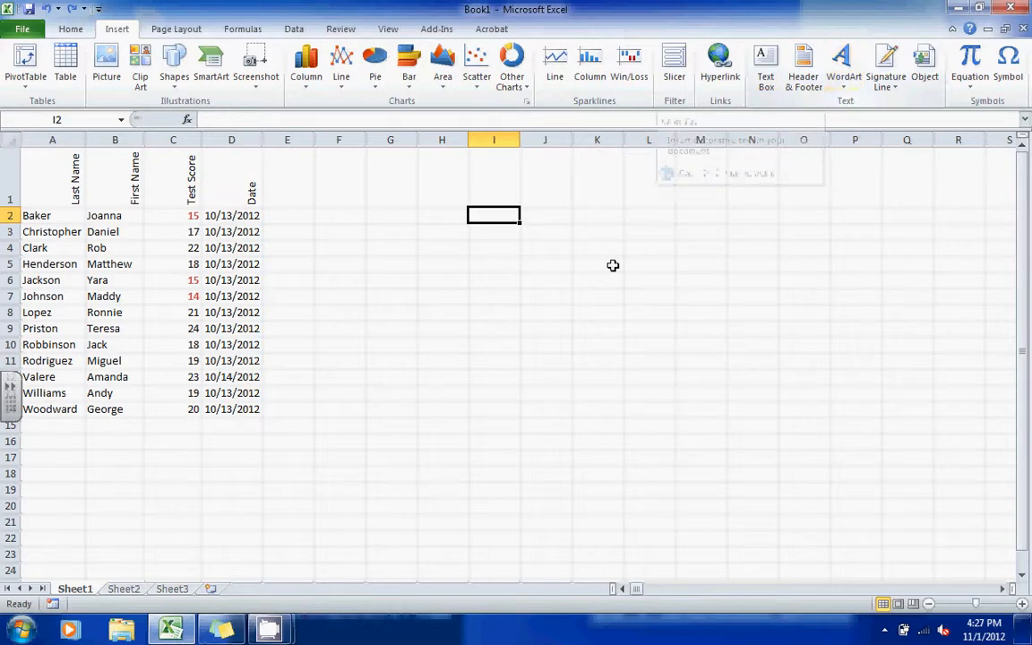
{"action": "left_click", "coordinate": [175, 248]}
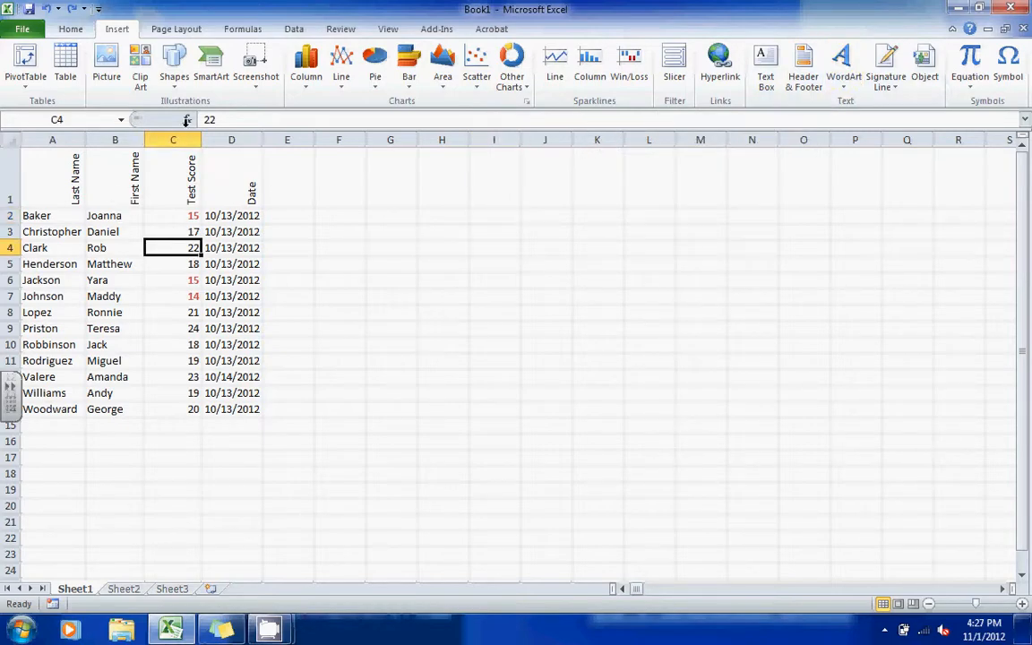
- Set the blue wave picture as the sheet background
{"action": "left_click", "coordinate": [176, 29]}
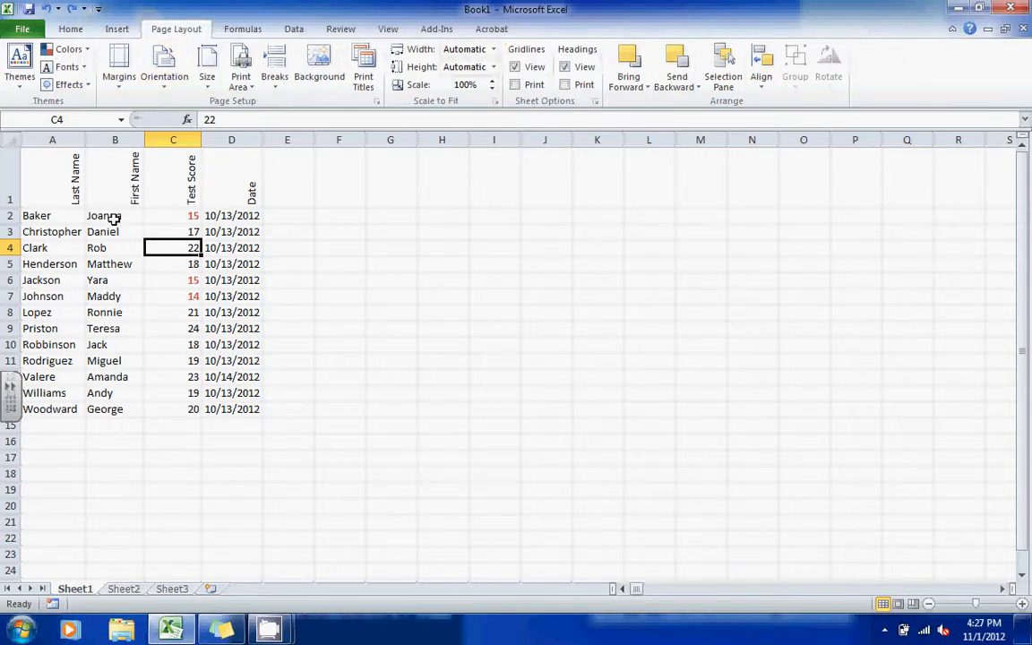
{"action": "left_click", "coordinate": [188, 344]}
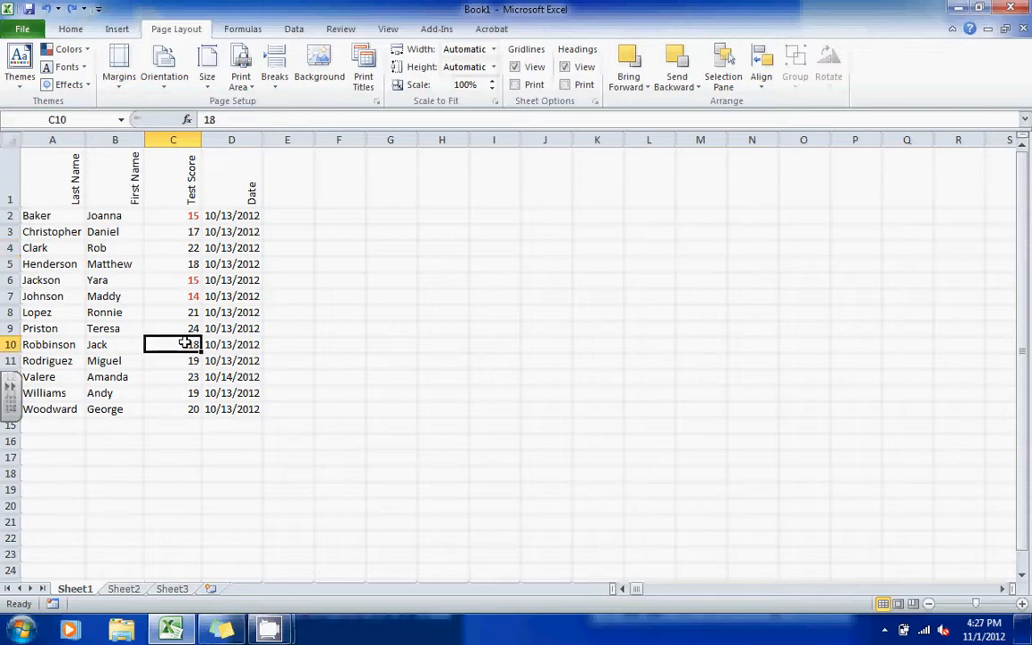
{"action": "left_click", "coordinate": [318, 67]}
{"action": "double_click", "coordinate": [354, 175]}
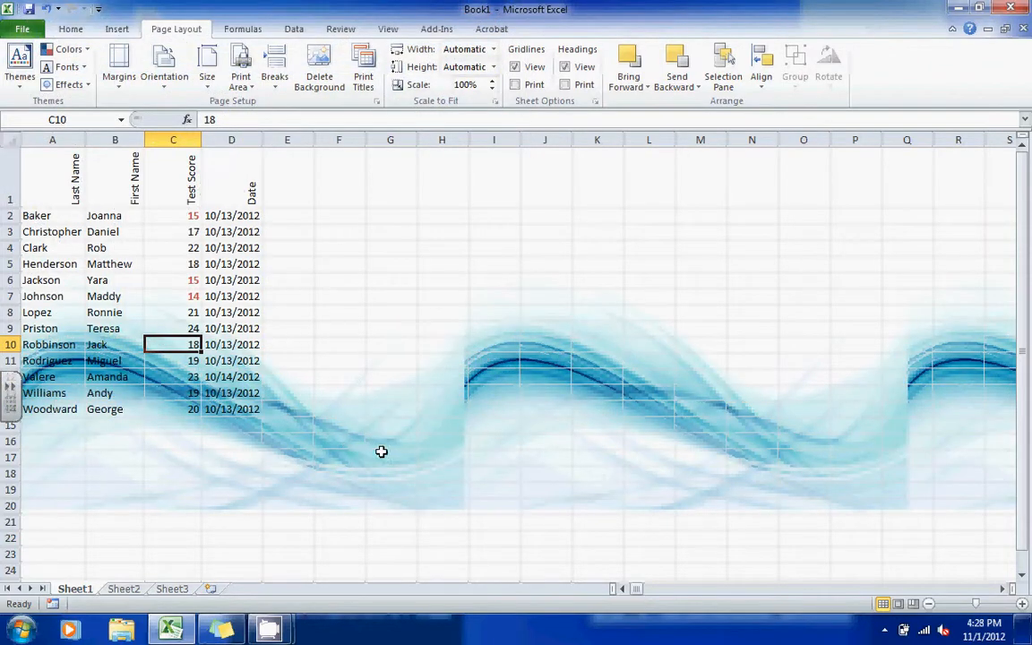
- Delete the sheet's background picture
{"action": "left_click", "coordinate": [319, 72]}
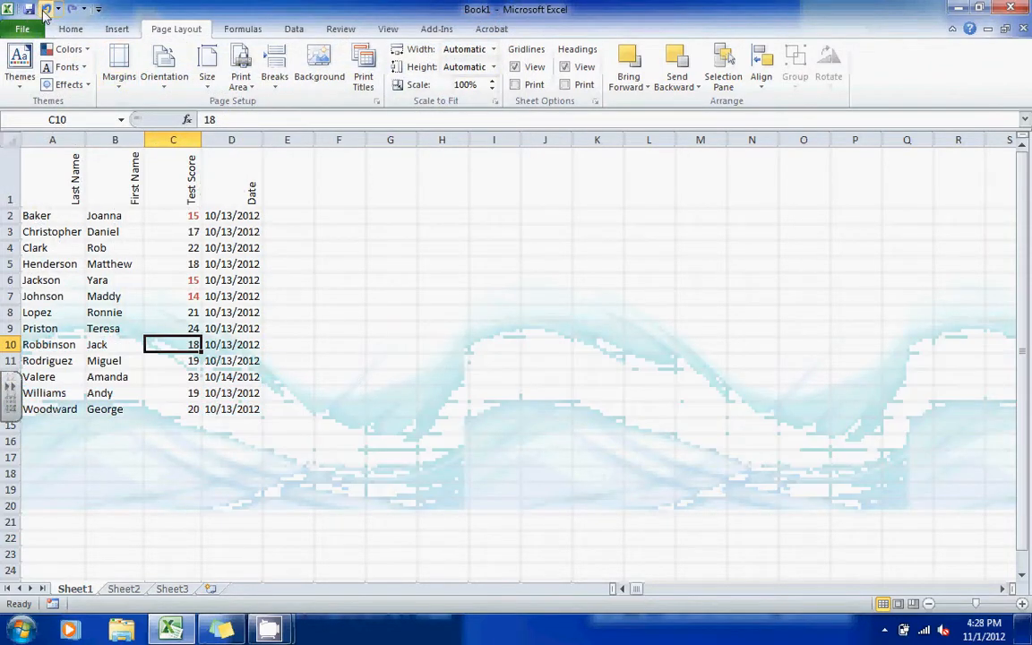
{"action": "left_click", "coordinate": [309, 345]}
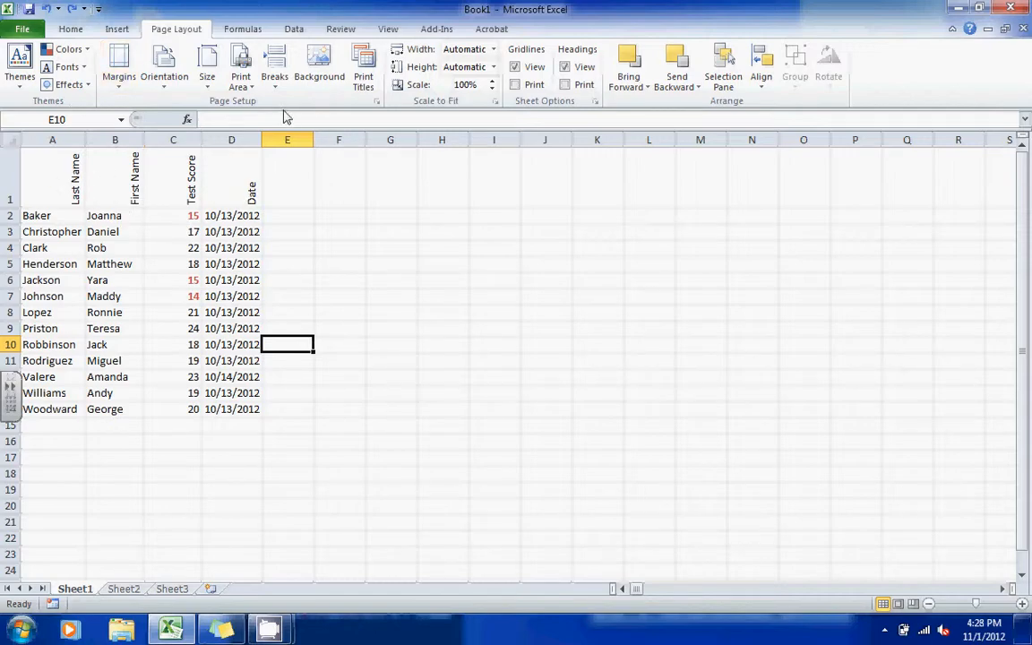
- Set the score table, cells A1 to D14, as the print area and undo that setting
{"action": "left_click", "coordinate": [193, 439]}
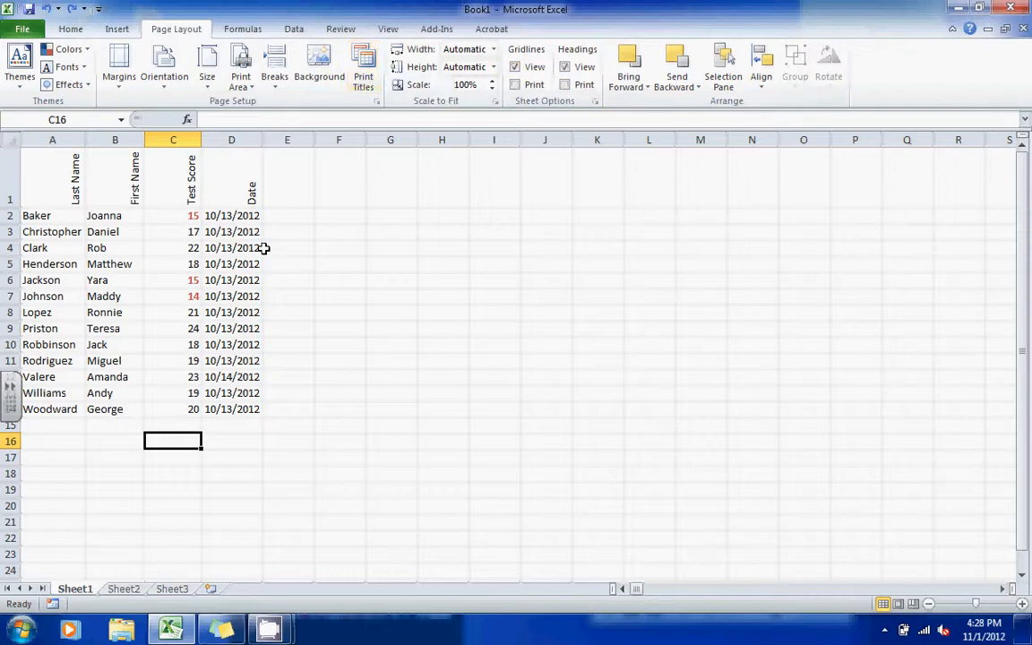
{"action": "left_click_drag", "start_coordinate": [42, 192], "coordinate": [251, 409]}
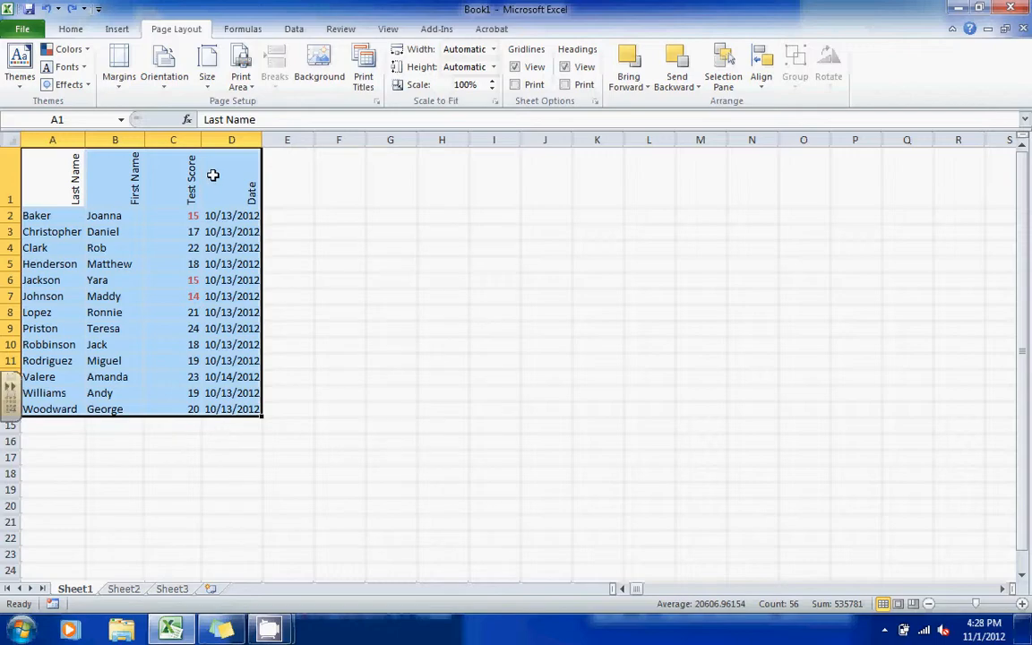
{"action": "left_click", "coordinate": [243, 83]}
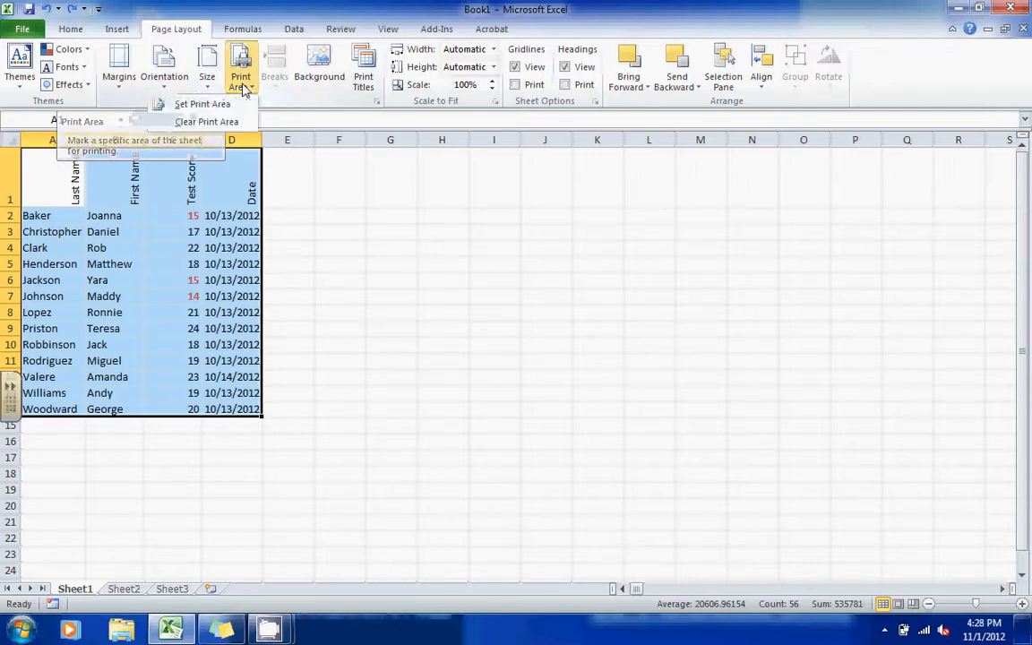
{"action": "left_click", "coordinate": [220, 105]}
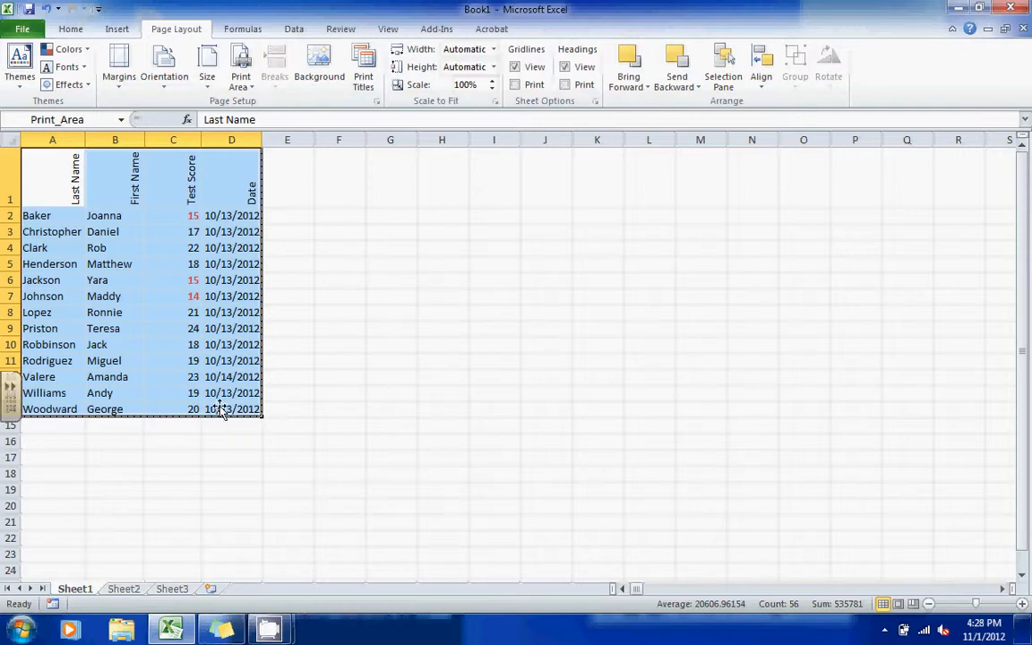
{"action": "left_click", "coordinate": [279, 394]}
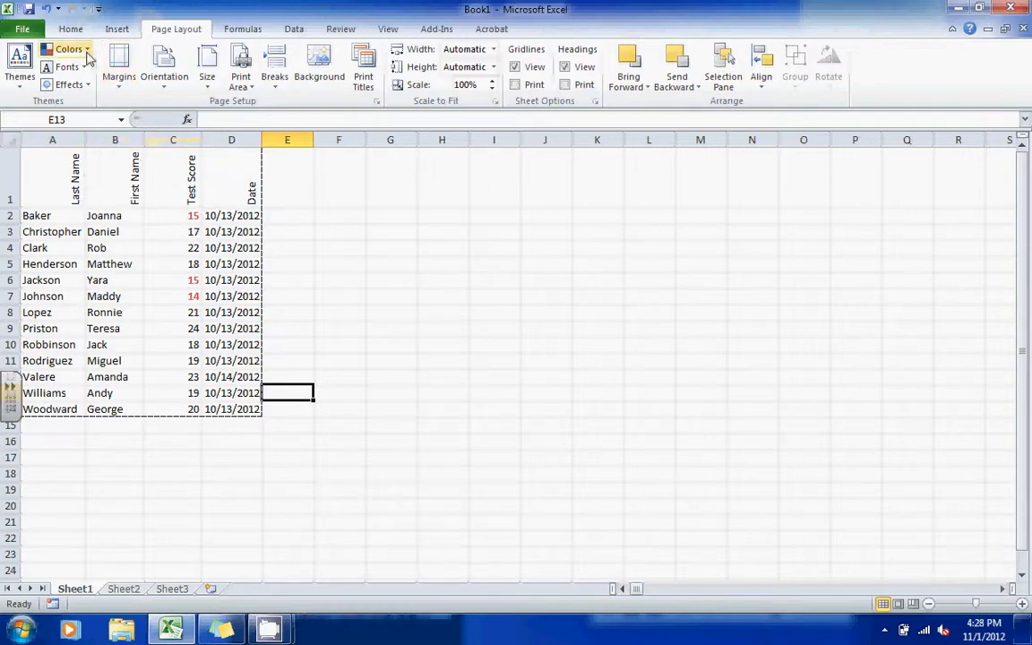
{"action": "left_click", "coordinate": [49, 10]}
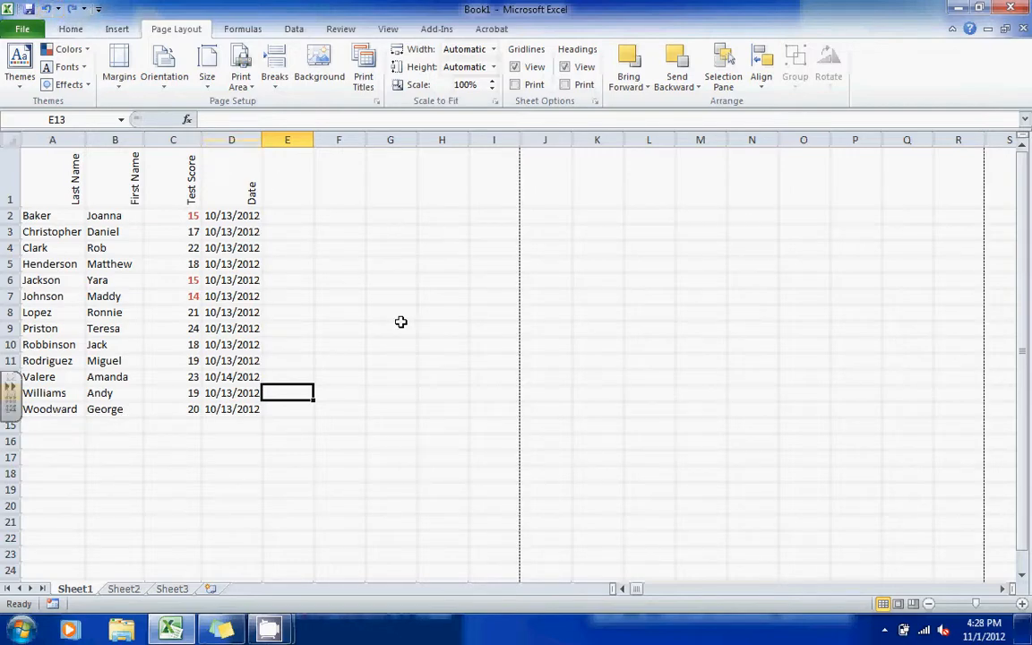
{"action": "left_click", "coordinate": [434, 388]}
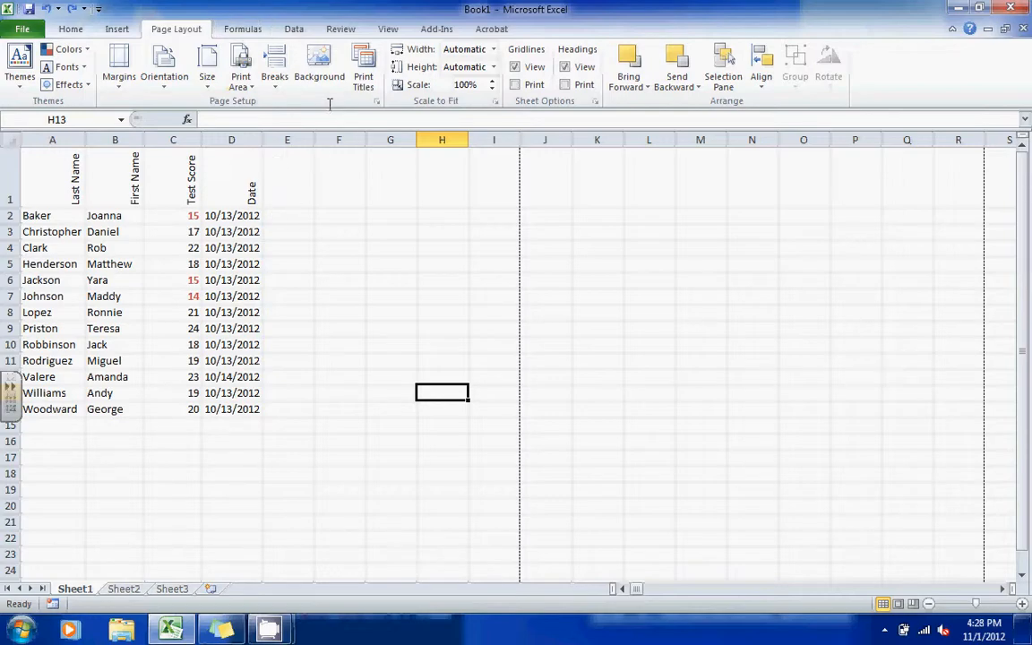
{"action": "left_click", "coordinate": [243, 29]}
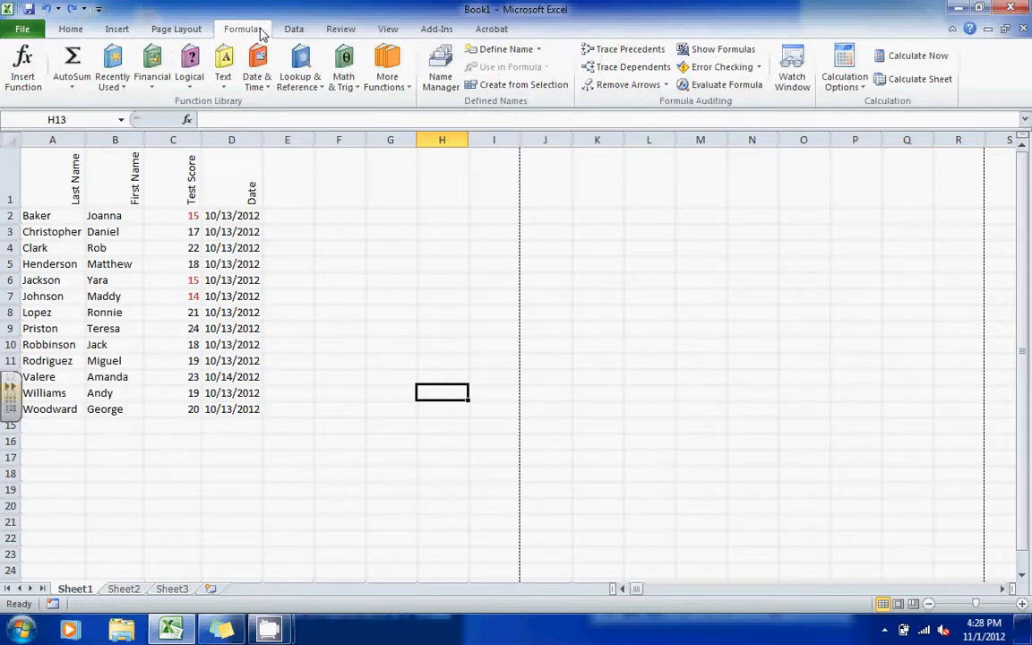
{"action": "double_click", "coordinate": [243, 13]}
{"action": "double_click", "coordinate": [248, 41]}
{"action": "left_click", "coordinate": [295, 30]}
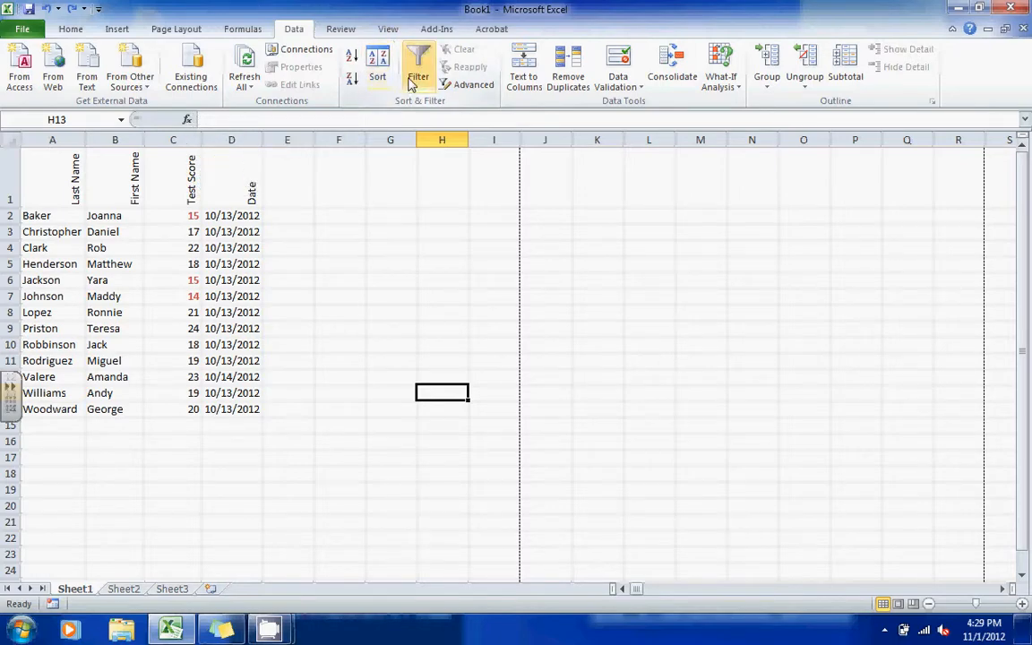
{"action": "left_click", "coordinate": [65, 28]}
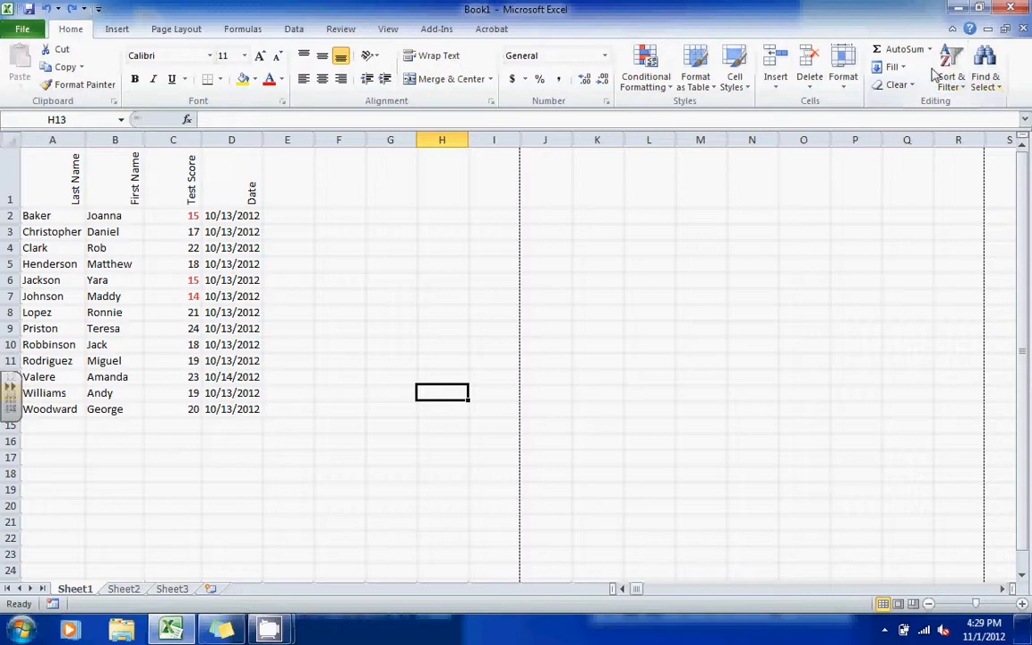
- Remove duplicates from the table A1:D14, comparing only the Test Score column, and undo the removal
{"action": "left_click", "coordinate": [295, 30]}
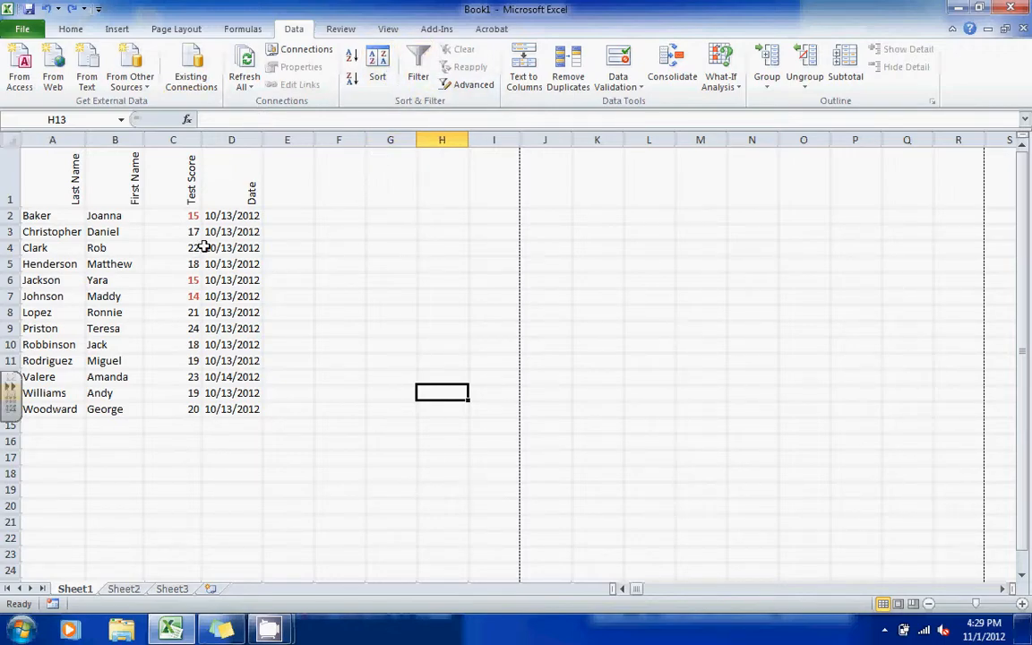
{"action": "left_click", "coordinate": [54, 152]}
{"action": "left_click_drag", "start_coordinate": [90, 209], "coordinate": [239, 409]}
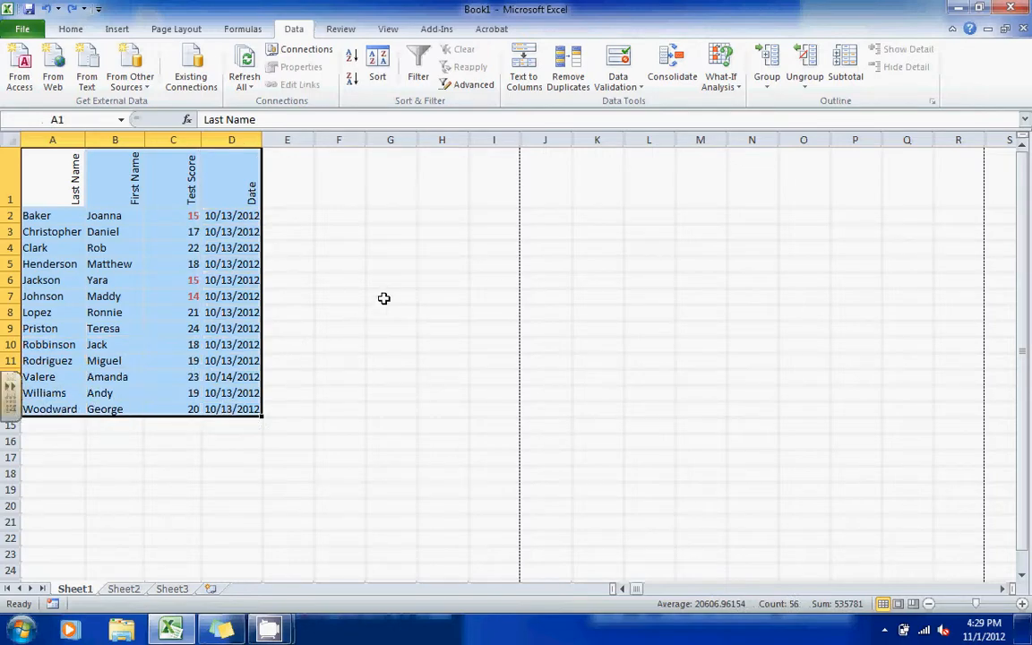
{"action": "left_click", "coordinate": [576, 75]}
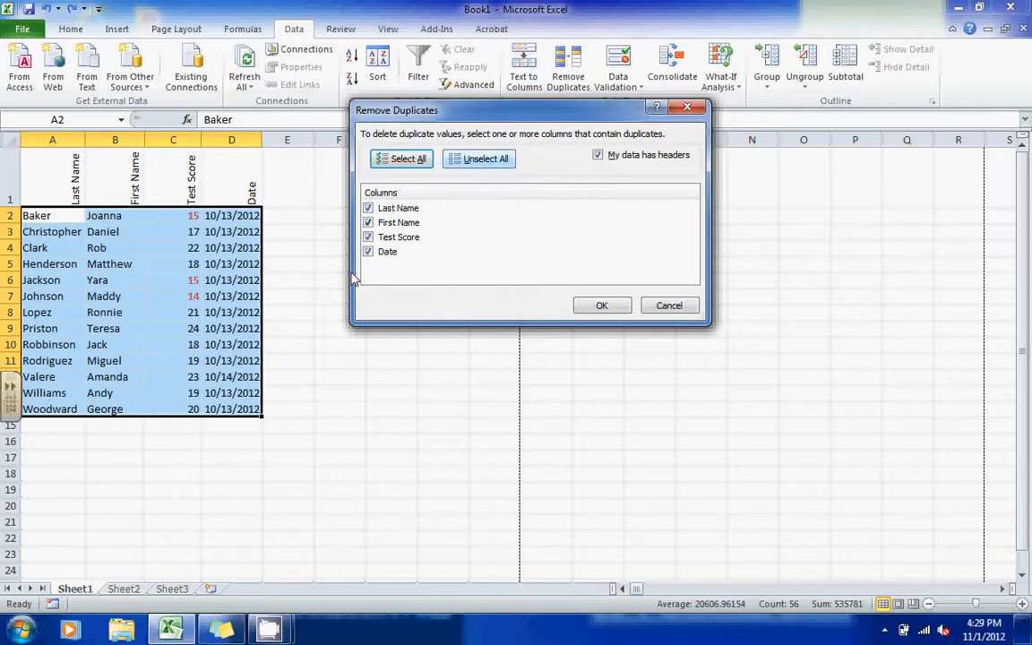
{"action": "left_click", "coordinate": [495, 158]}
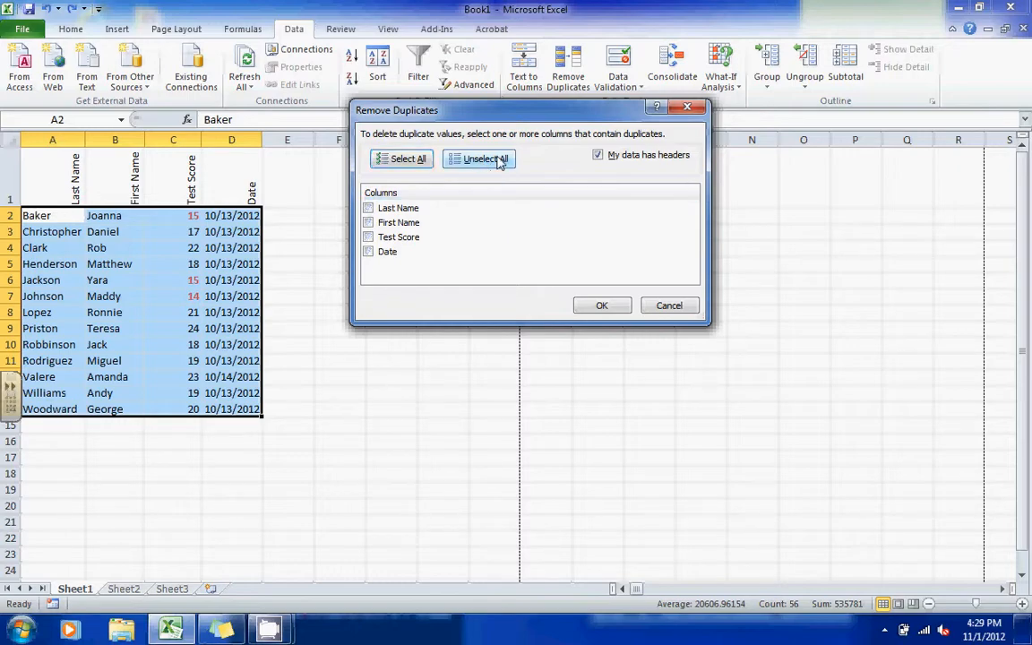
{"action": "left_click", "coordinate": [379, 238]}
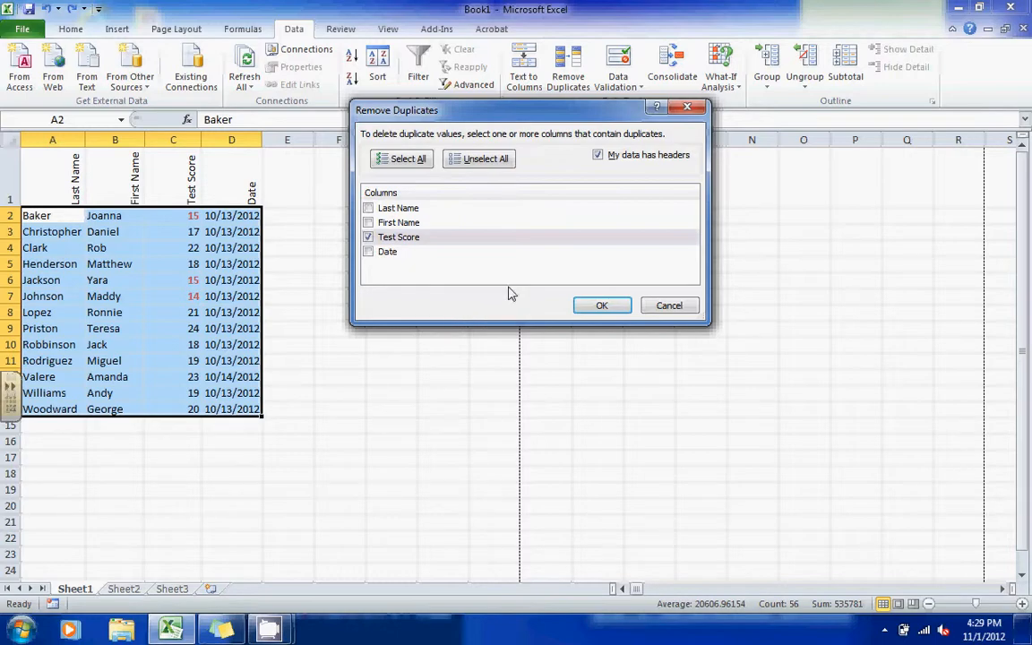
{"action": "left_click", "coordinate": [609, 306]}
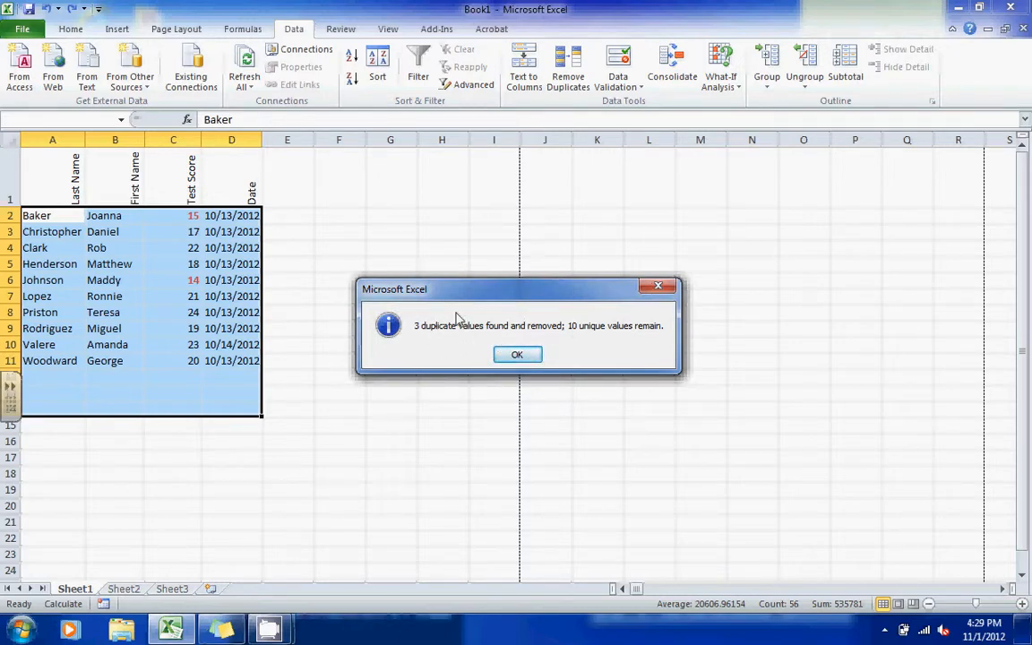
{"action": "left_click", "coordinate": [518, 356]}
{"action": "left_click", "coordinate": [284, 343]}
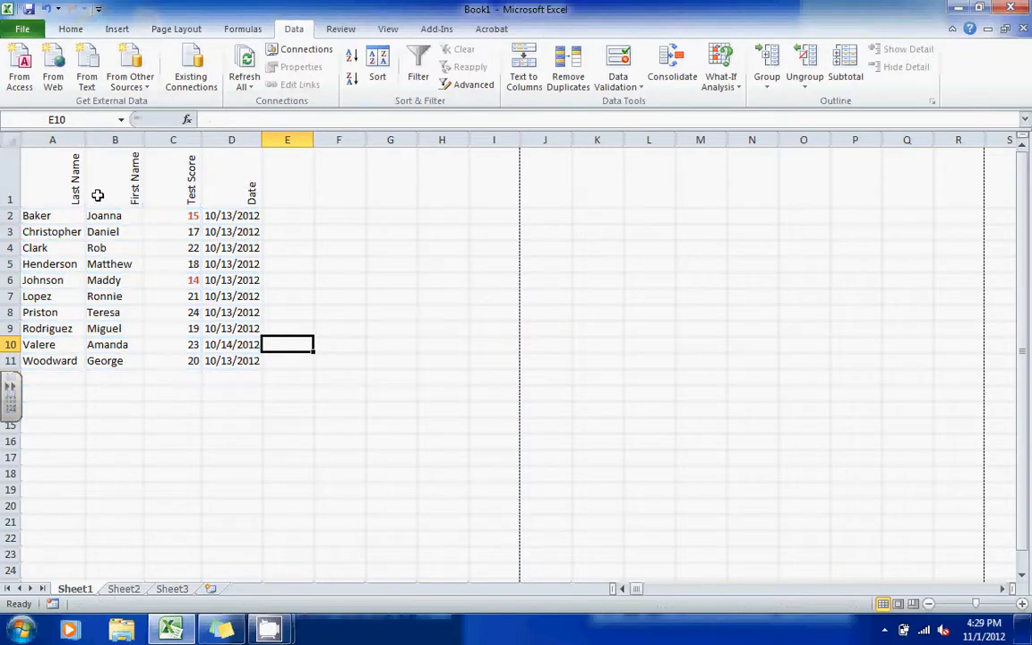
{"action": "left_click", "coordinate": [45, 8]}
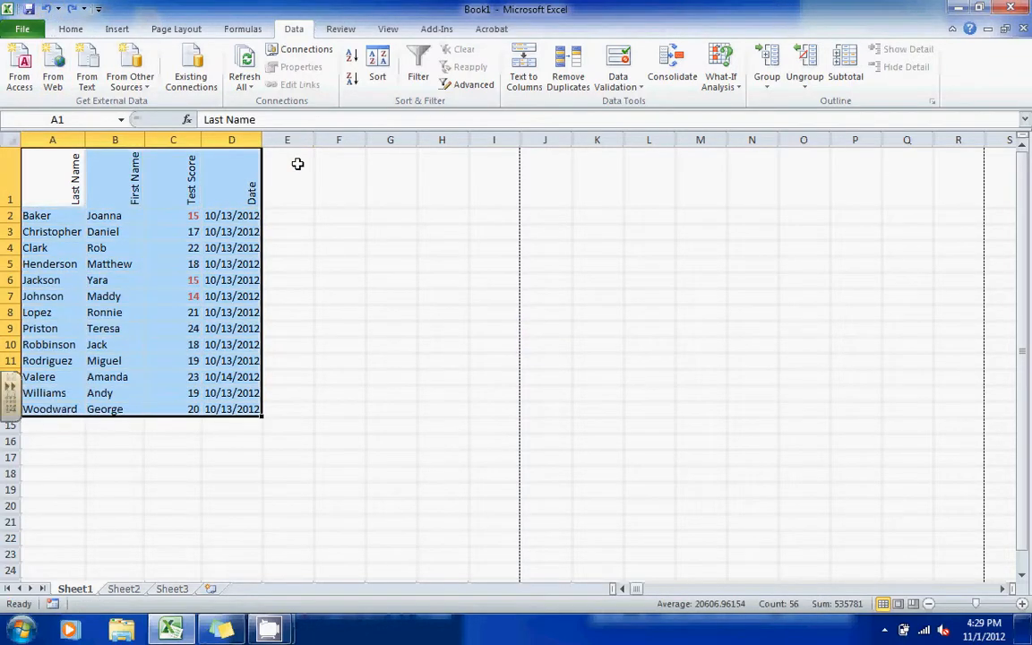
- Insert a comment without added text on cell F6
{"action": "left_click", "coordinate": [362, 284]}
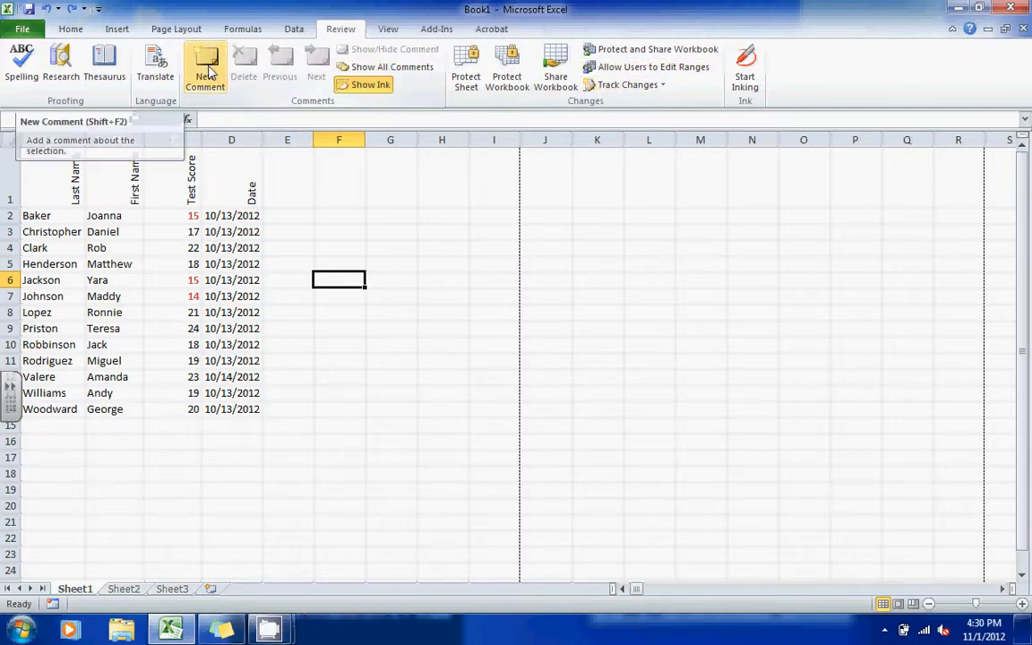
{"action": "left_click", "coordinate": [207, 71]}
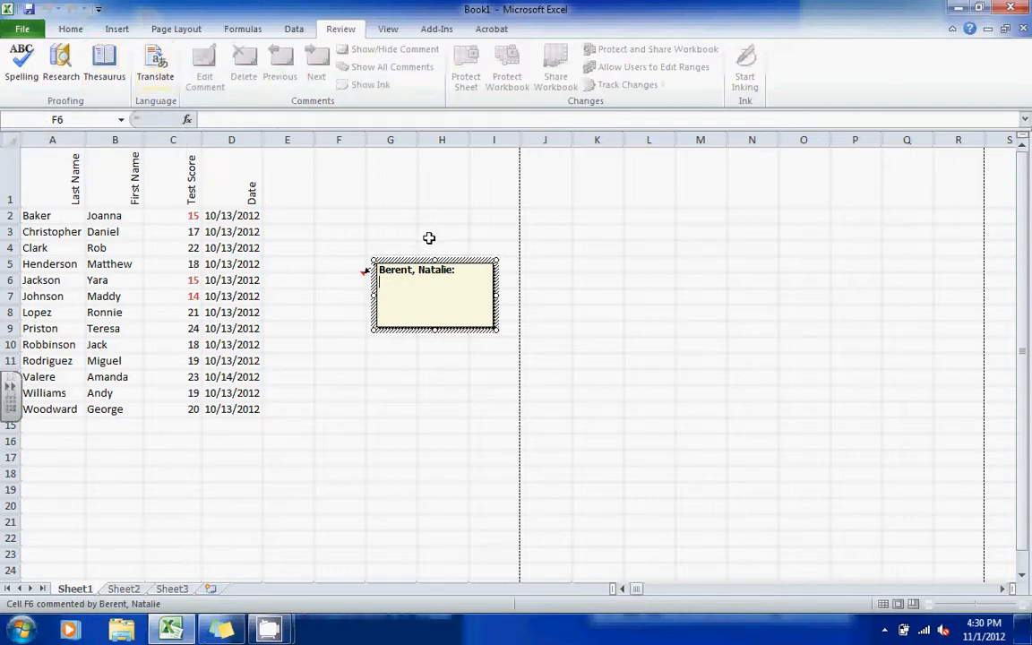
{"action": "left_click", "coordinate": [419, 261]}
{"action": "right_click", "coordinate": [420, 263]}
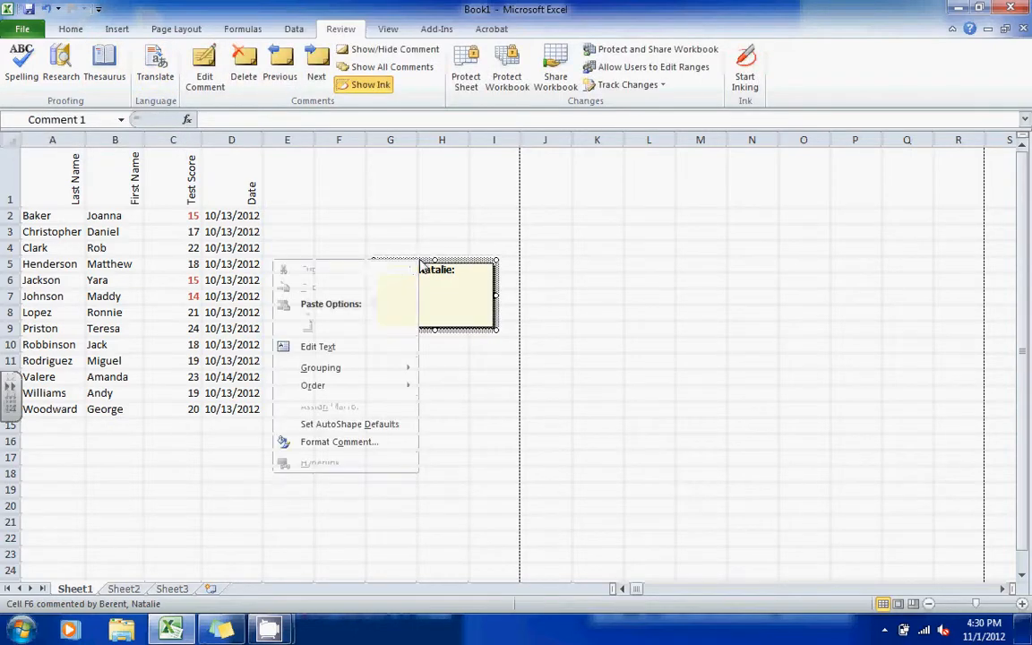
{"action": "left_click", "coordinate": [477, 333]}
{"action": "key", "text": "Escape"}
{"action": "left_click", "coordinate": [251, 361]}
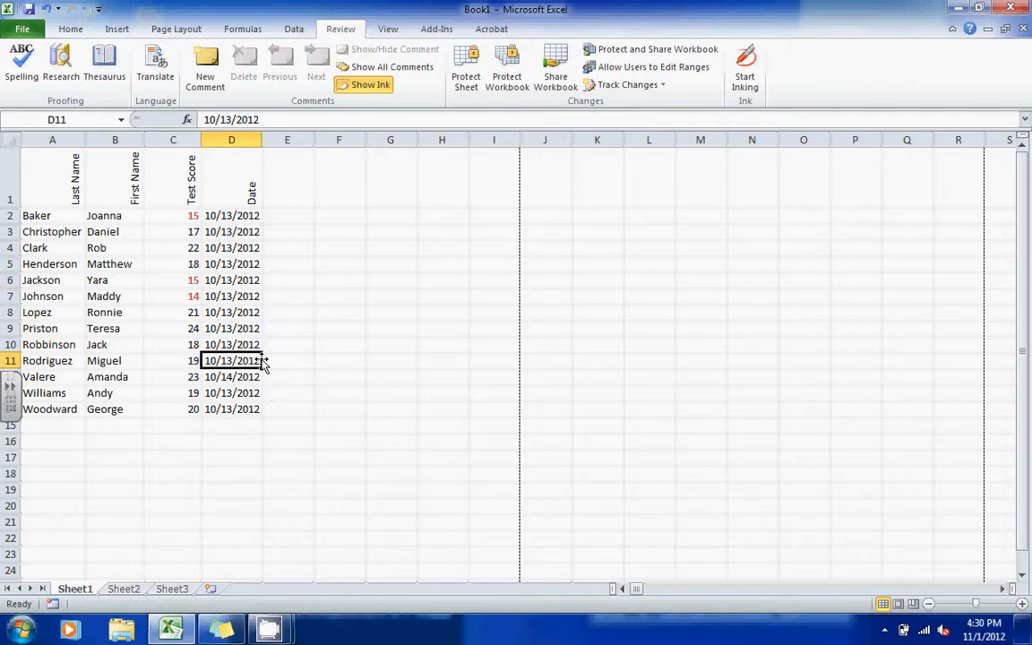
{"action": "left_click", "coordinate": [343, 253]}
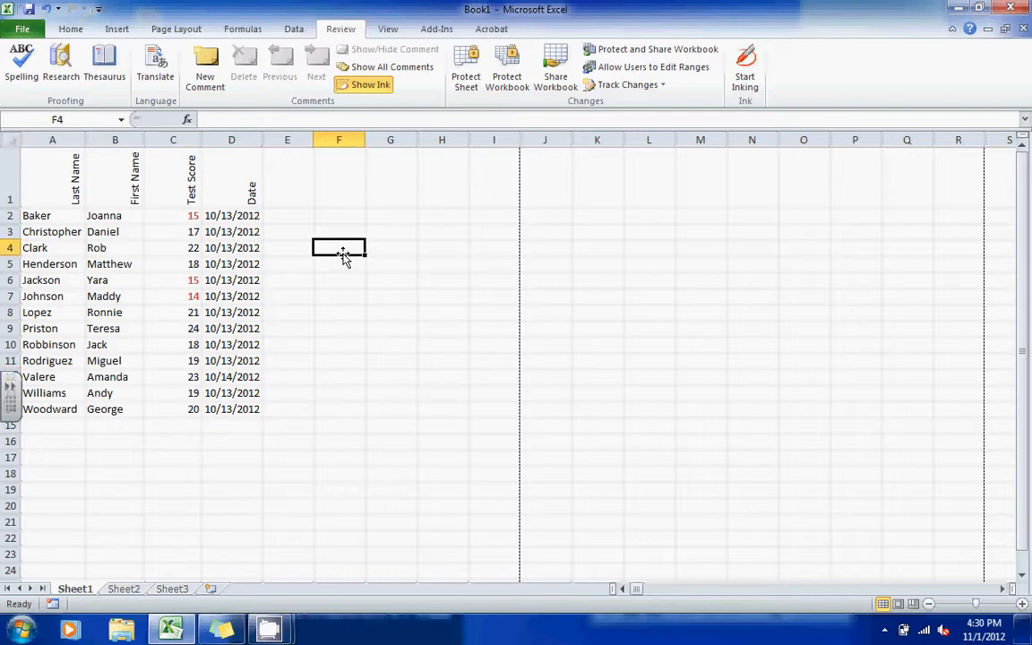
- Freeze the worksheet's top row with the column headings and check that it holds while scrolling
{"action": "left_click", "coordinate": [388, 29]}
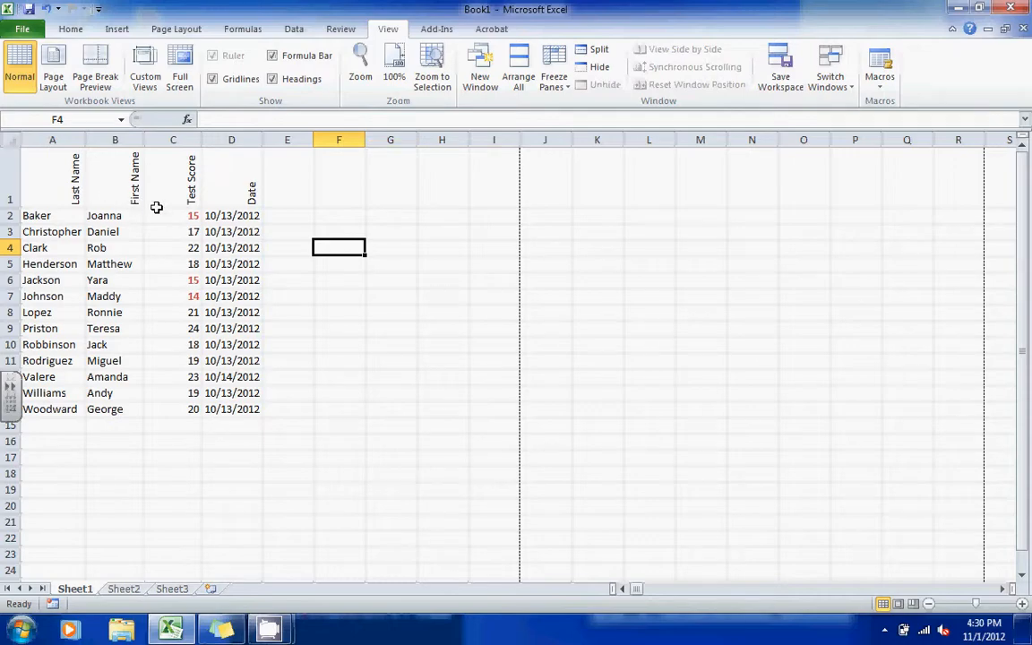
{"action": "left_click", "coordinate": [10, 179]}
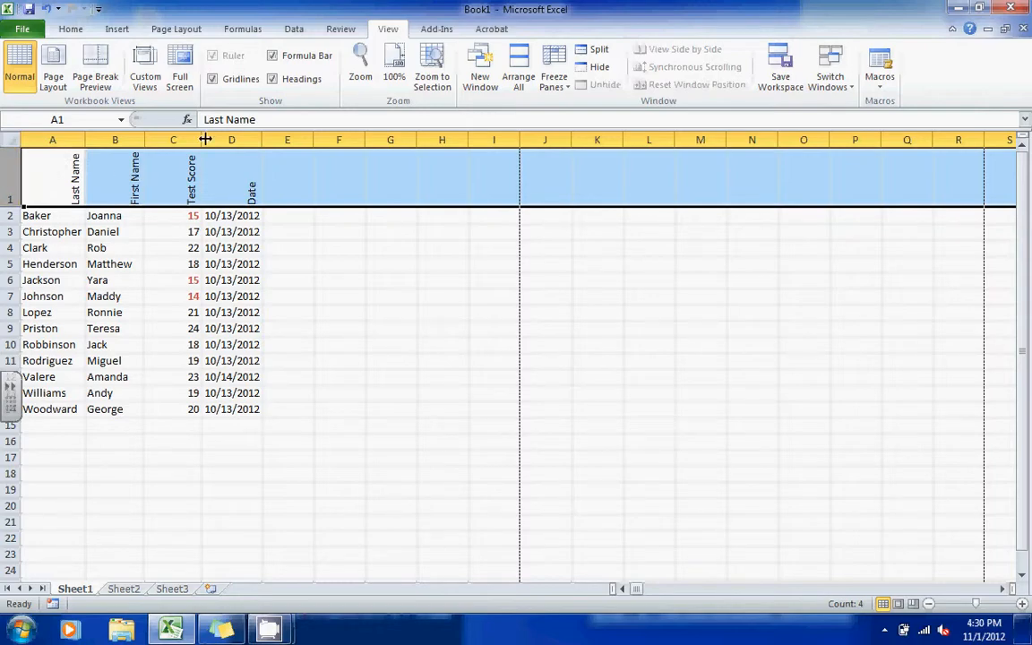
{"action": "left_click", "coordinate": [565, 72]}
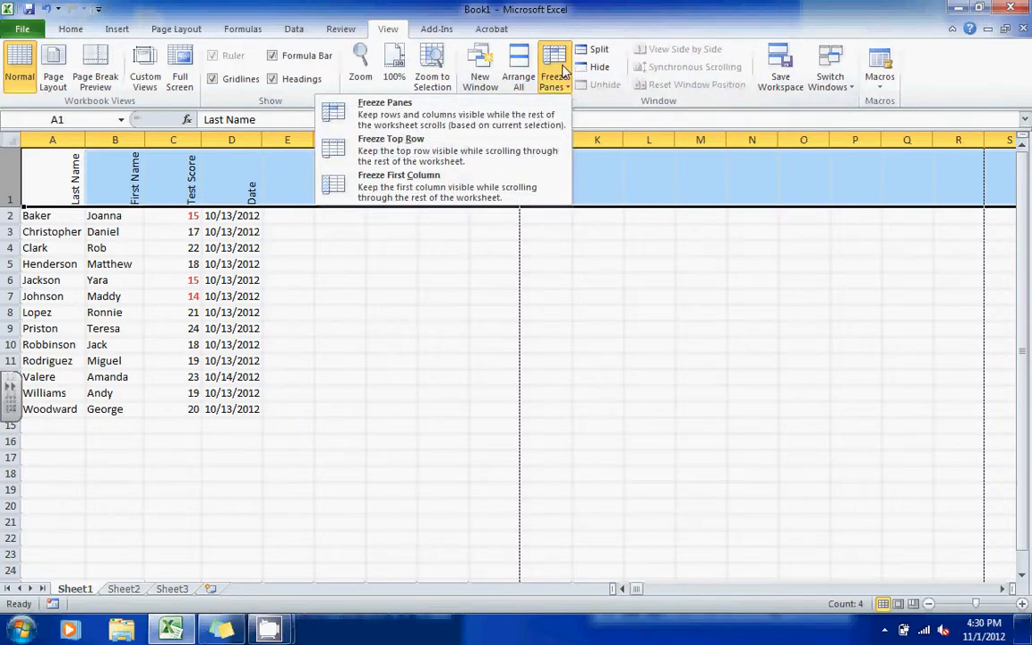
{"action": "left_click", "coordinate": [437, 157]}
{"action": "left_click", "coordinate": [390, 246]}
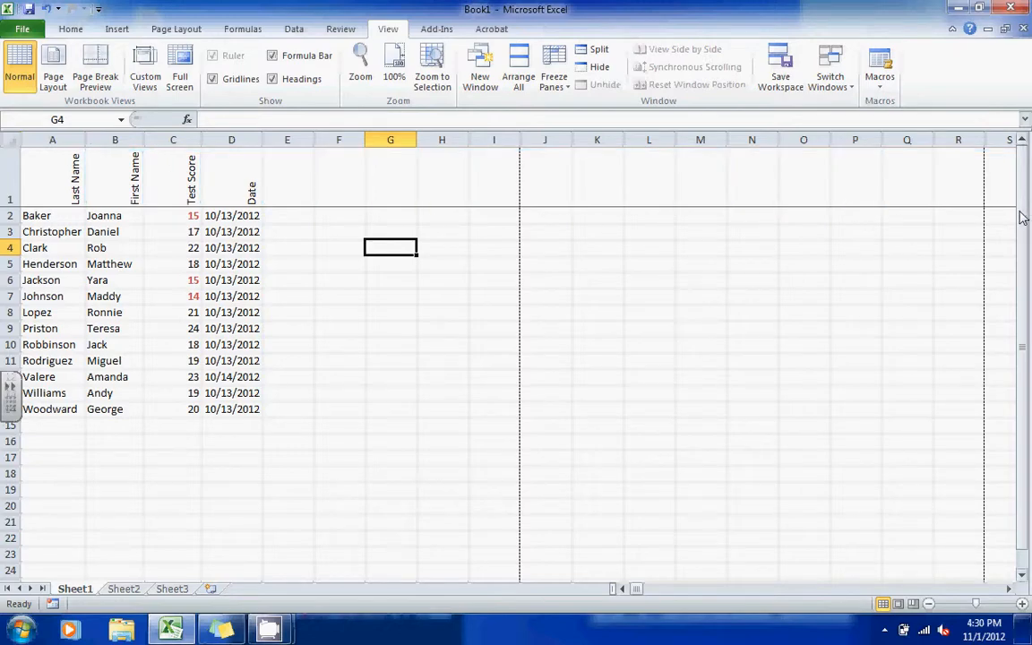
{"action": "left_click_drag", "start_coordinate": [1022, 218], "coordinate": [1024, 256]}
{"action": "left_click_drag", "start_coordinate": [1023, 309], "coordinate": [1024, 313]}
{"action": "left_click_drag", "start_coordinate": [1025, 348], "coordinate": [1030, 423]}
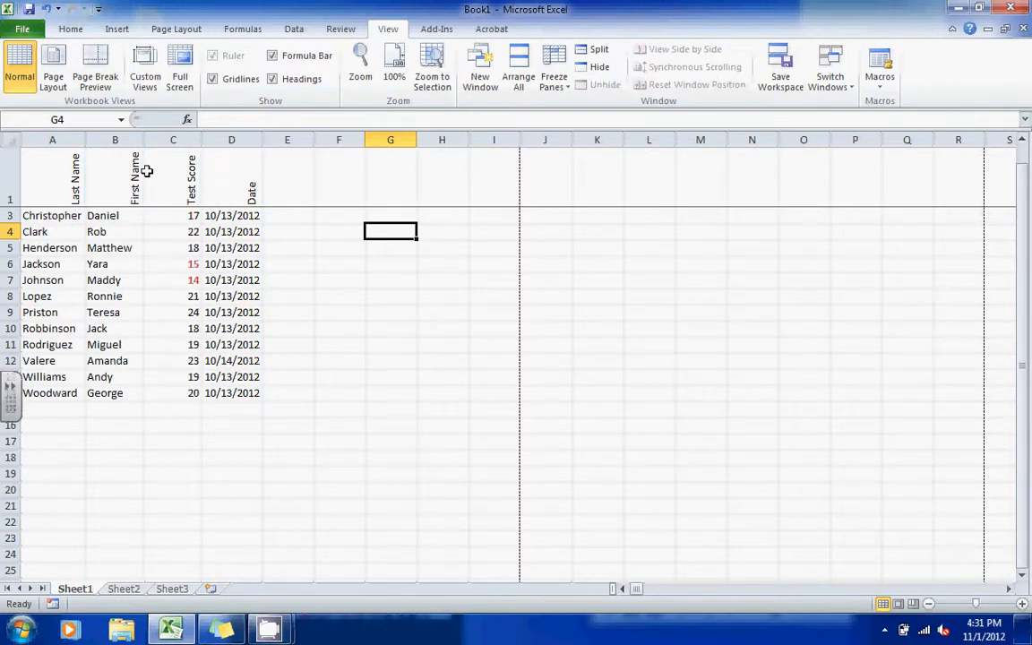
{"action": "left_click", "coordinate": [148, 282]}
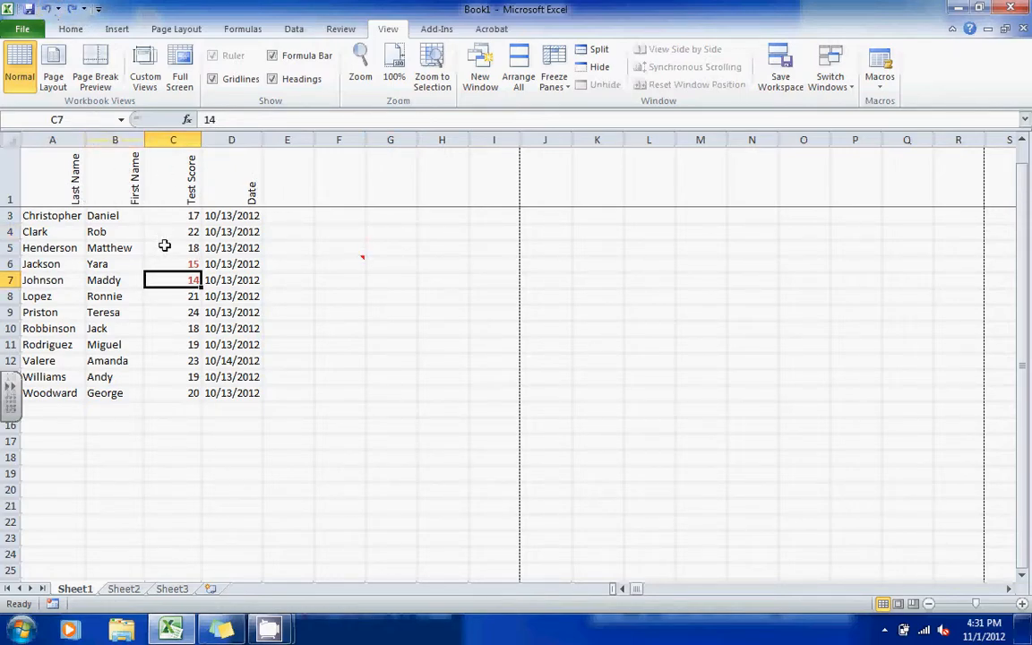
- Unfreeze the top row and freeze the first column, Last Name, instead
{"action": "left_click", "coordinate": [112, 174]}
{"action": "left_click", "coordinate": [8, 171]}
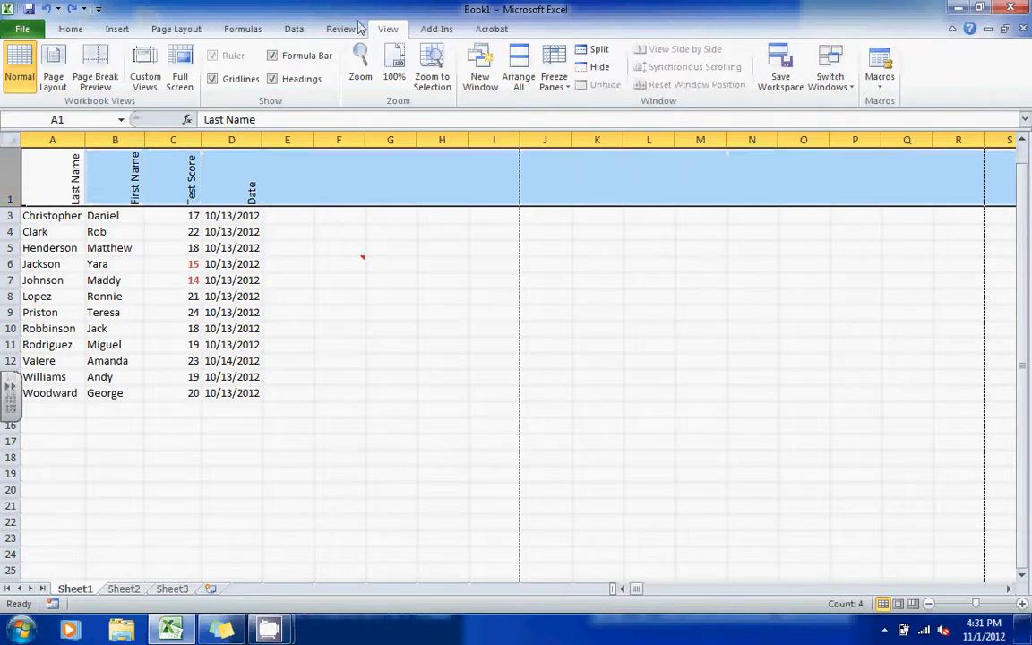
{"action": "left_click", "coordinate": [231, 184]}
{"action": "left_click", "coordinate": [55, 140]}
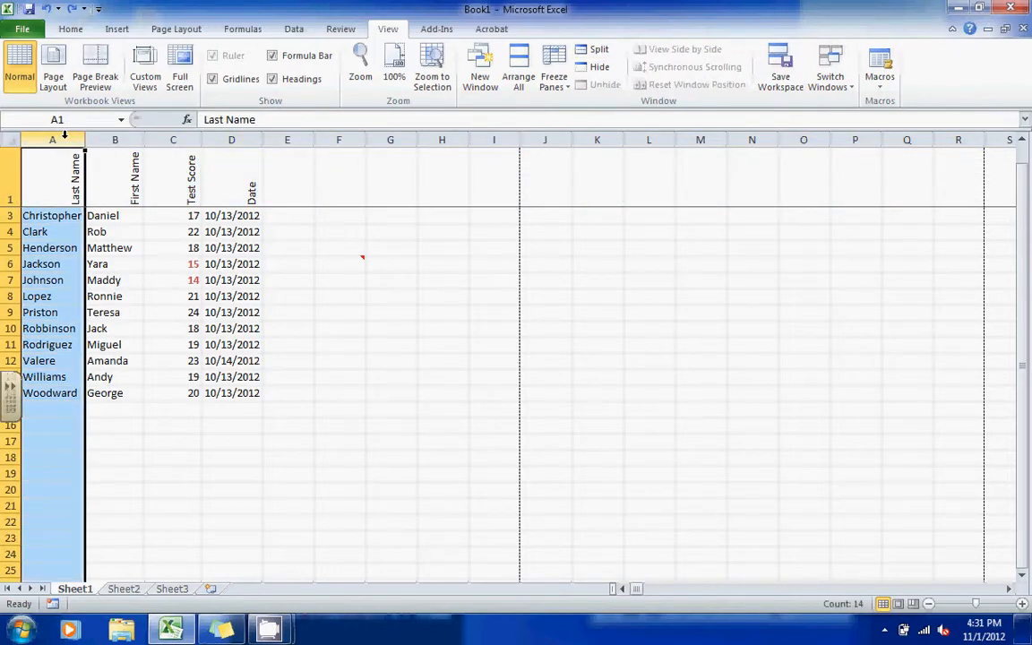
{"action": "left_click", "coordinate": [553, 79]}
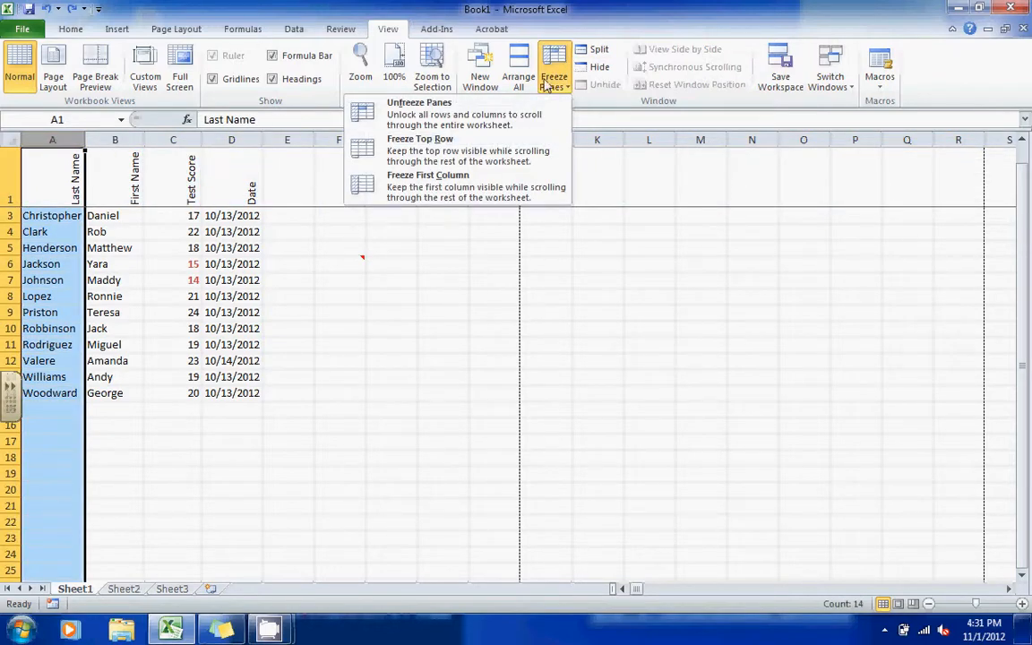
{"action": "left_click", "coordinate": [454, 121]}
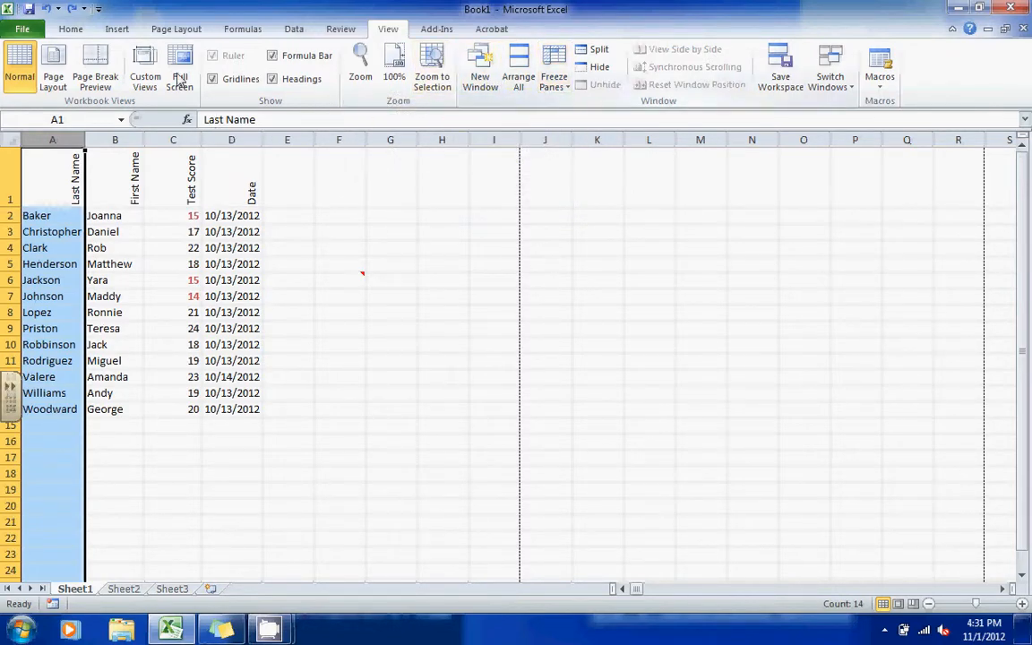
{"action": "left_click", "coordinate": [553, 70]}
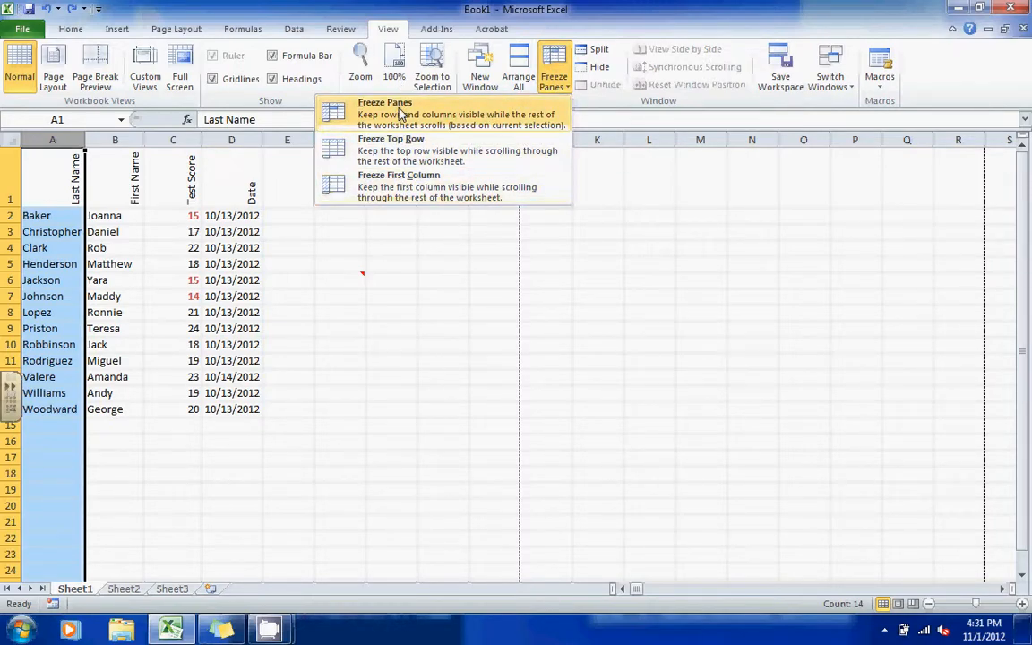
{"action": "left_click", "coordinate": [383, 197]}
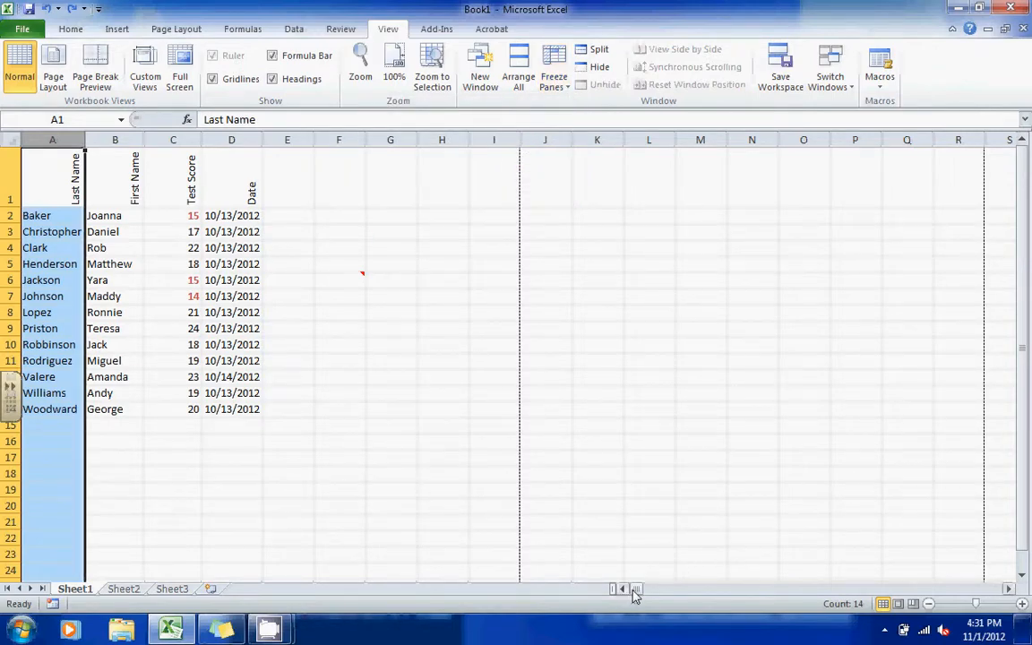
- Unfreeze the worksheet panes so the Last Name column no longer stays fixed
{"action": "mouse_move", "coordinate": [634, 596]}
{"action": "left_mouse_down"}
{"action": "mouse_move", "coordinate": [665, 597]}
{"action": "mouse_move", "coordinate": [619, 589]}
{"action": "left_mouse_up"}
{"action": "left_click", "coordinate": [70, 264]}
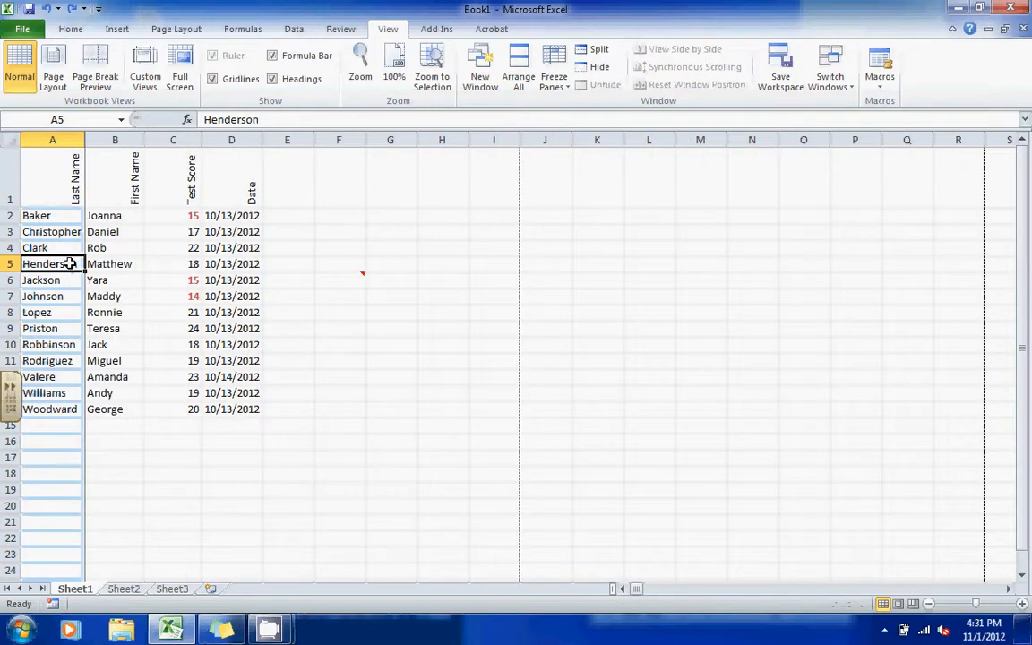
{"action": "left_click", "coordinate": [554, 81]}
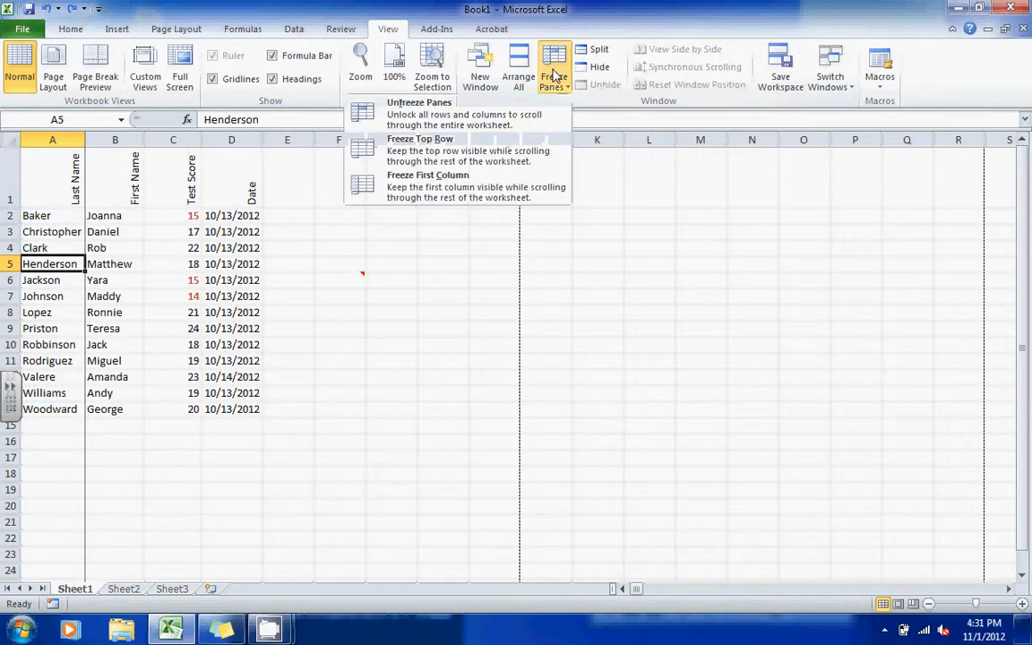
{"action": "left_click", "coordinate": [535, 117]}
{"action": "left_click", "coordinate": [293, 300]}
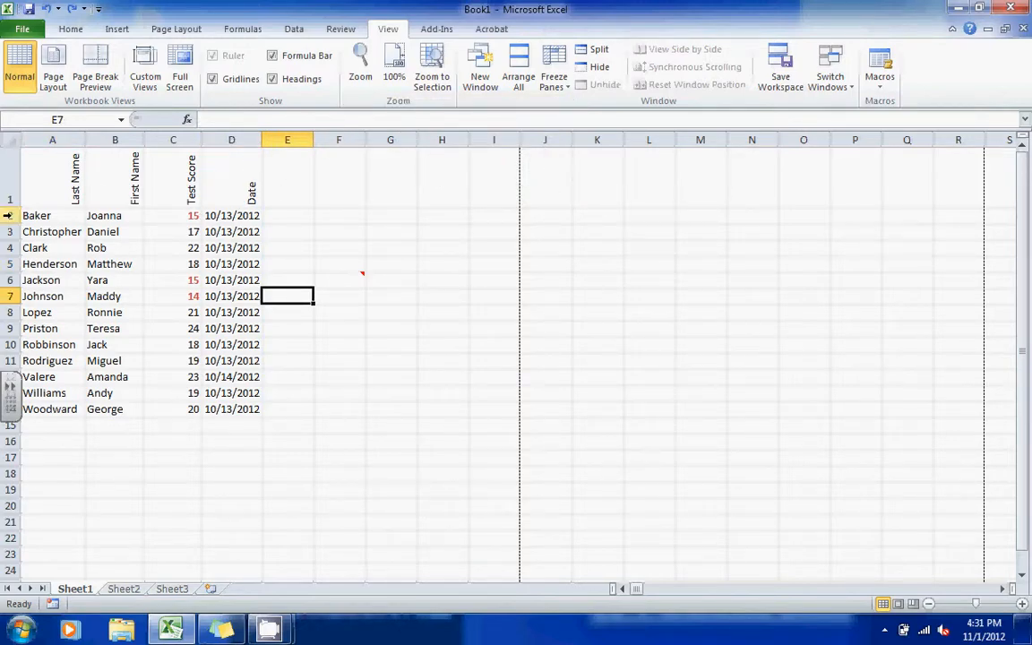
- Split the worksheet window above row 5, scroll the two panes separately, and remove the split
{"action": "left_click", "coordinate": [9, 263]}
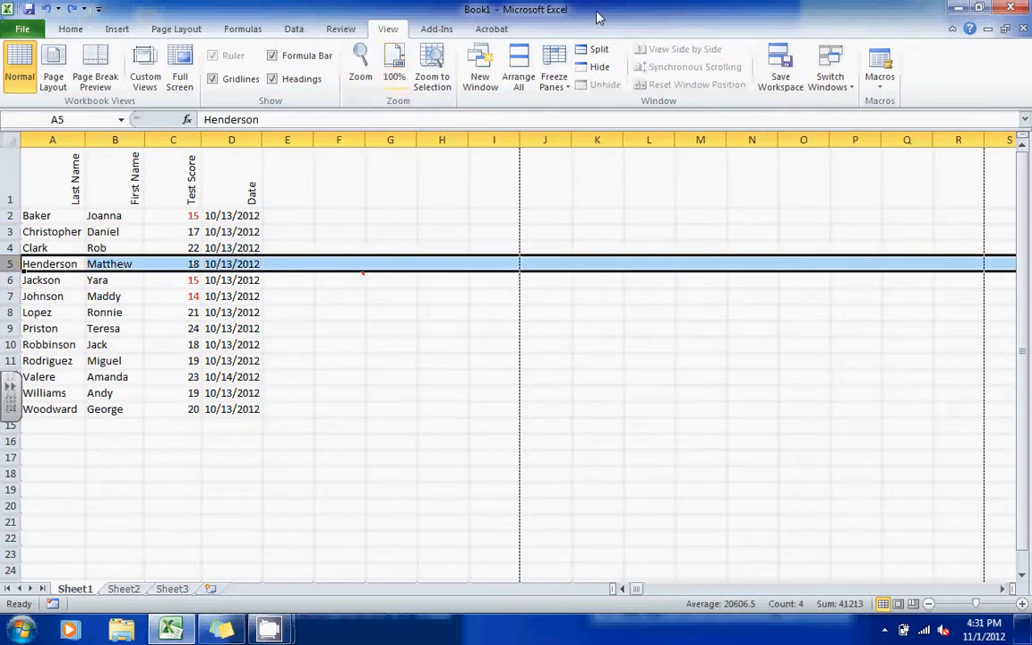
{"action": "left_click", "coordinate": [599, 50]}
{"action": "left_click", "coordinate": [406, 246]}
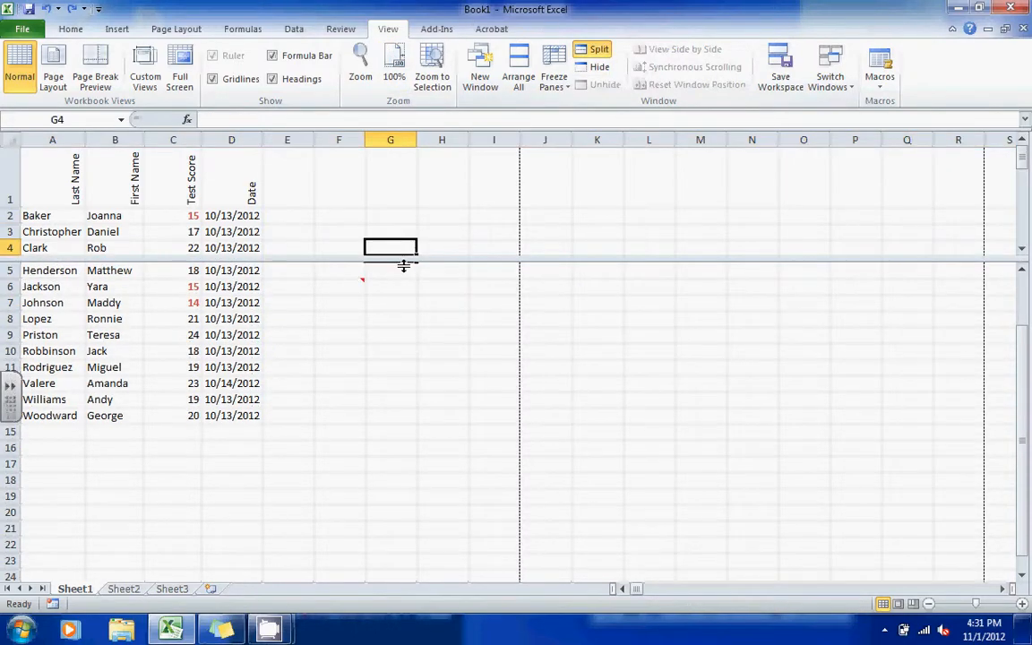
{"action": "left_click", "coordinate": [403, 301]}
{"action": "mouse_move", "coordinate": [1024, 328]}
{"action": "left_mouse_down"}
{"action": "mouse_move", "coordinate": [1025, 337]}
{"action": "mouse_move", "coordinate": [1027, 306]}
{"action": "left_mouse_up"}
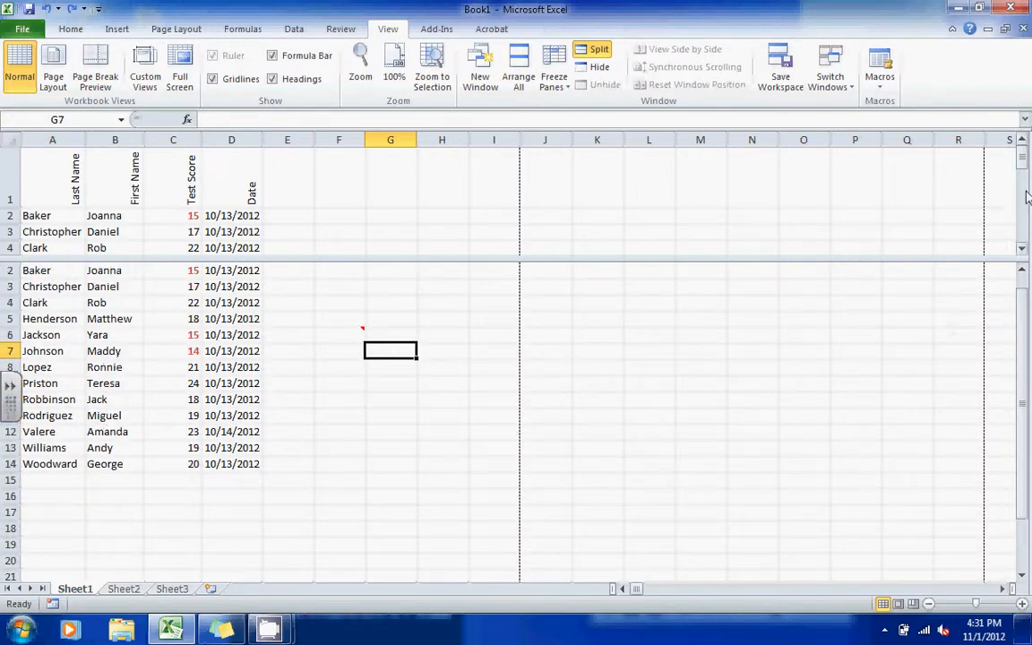
{"action": "left_click_drag", "start_coordinate": [1023, 159], "coordinate": [1027, 170]}
{"action": "key", "text": "Up"}
{"action": "key", "text": "Left"}
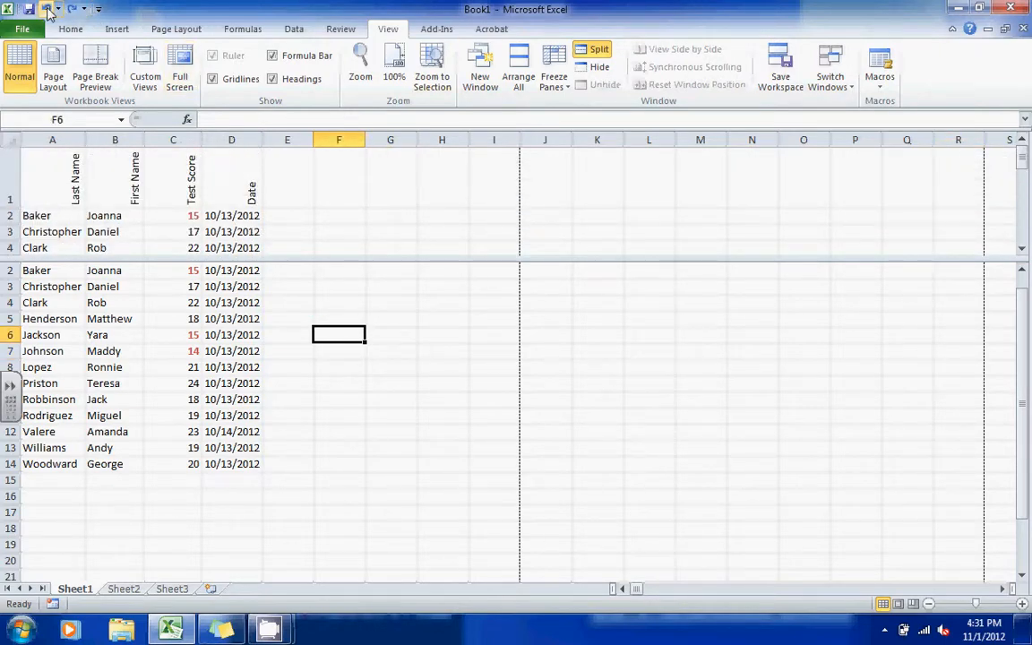
{"action": "left_click", "coordinate": [599, 51]}
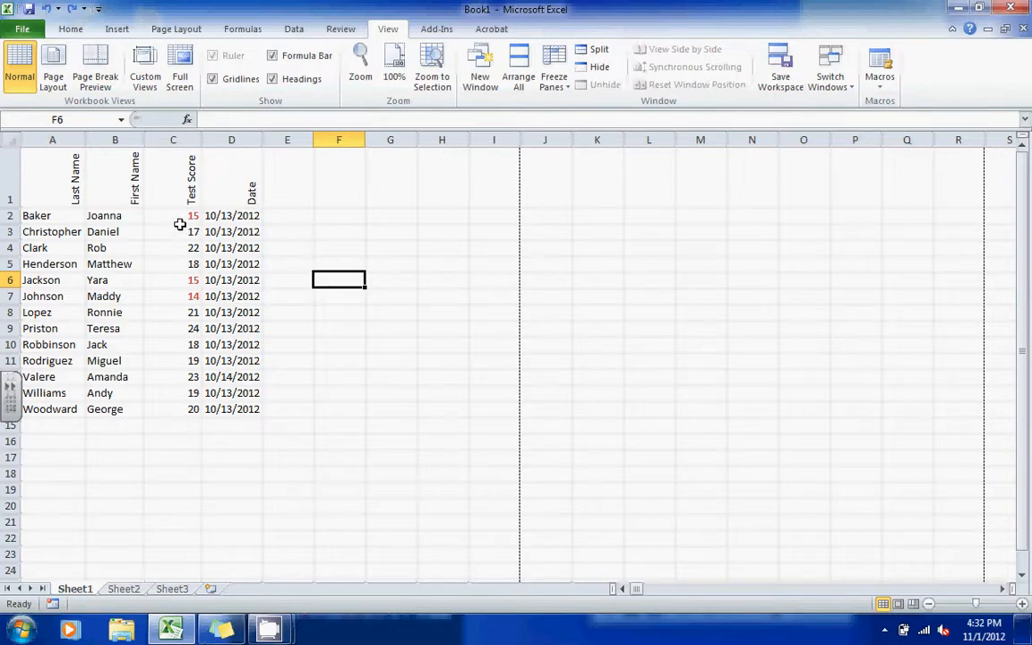
- Hide the Book1 workbook window and unhide it
{"action": "left_click", "coordinate": [232, 141]}
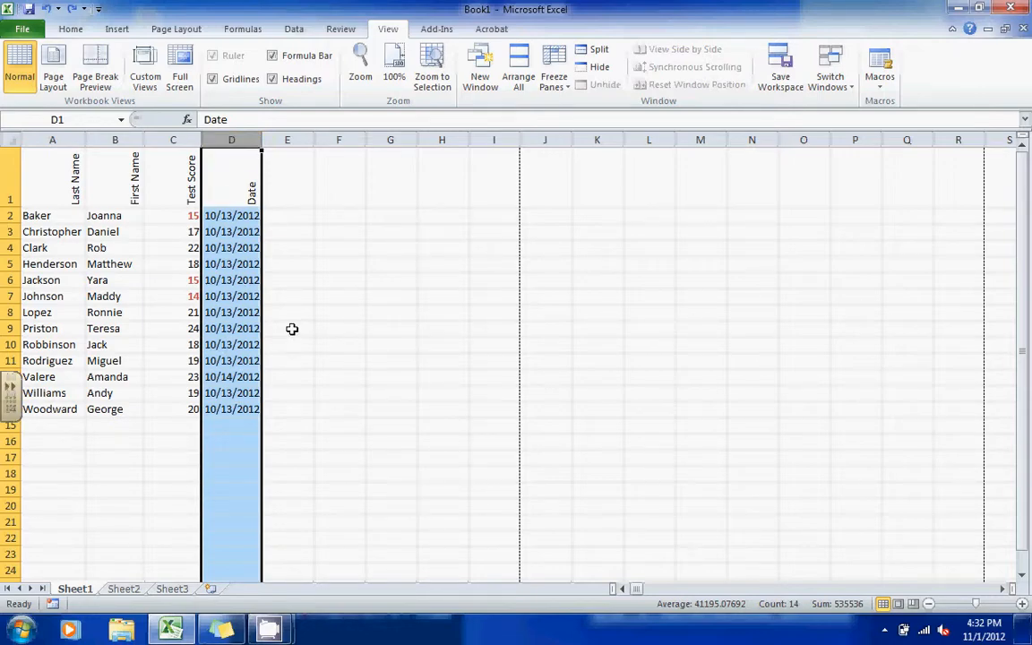
{"action": "left_click", "coordinate": [596, 68]}
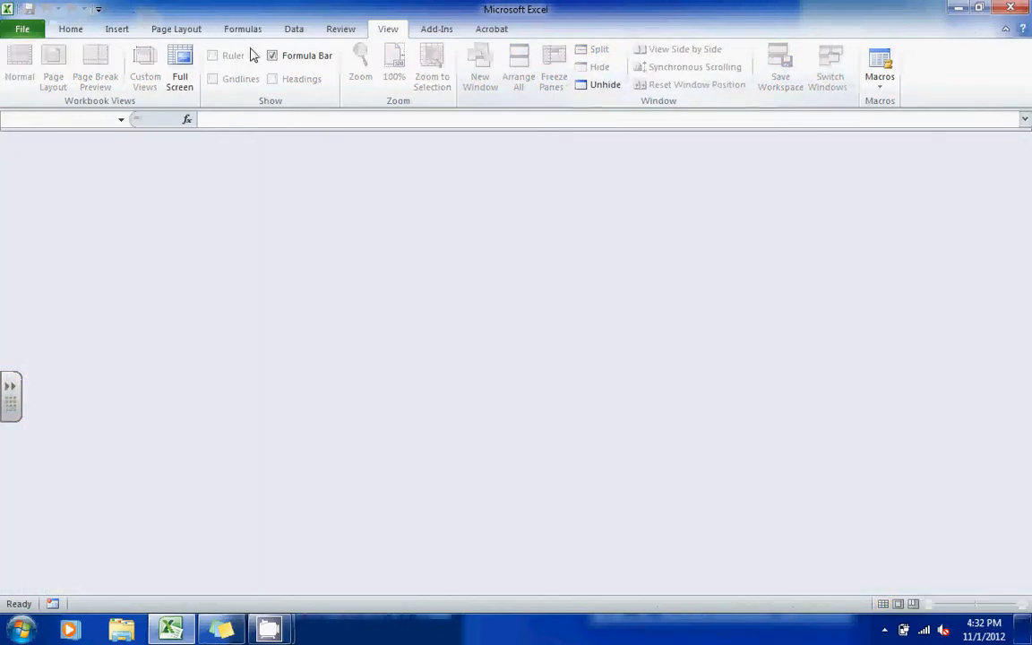
{"action": "left_click", "coordinate": [606, 86]}
{"action": "left_click", "coordinate": [549, 265]}
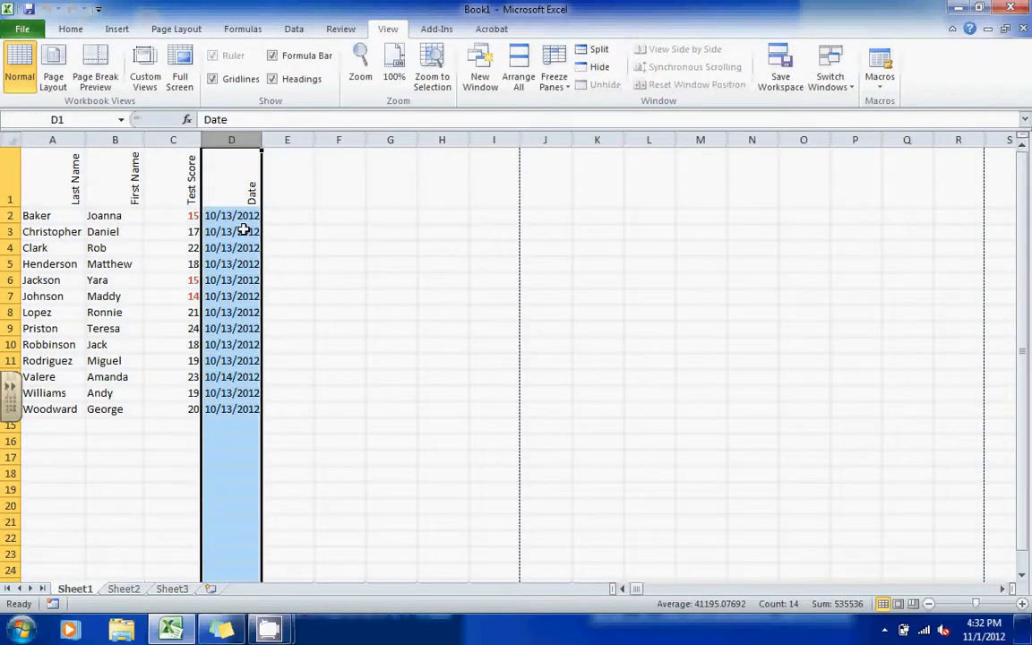
- Hide the Date column, column D
{"action": "left_click", "coordinate": [242, 231]}
{"action": "left_click", "coordinate": [232, 140]}
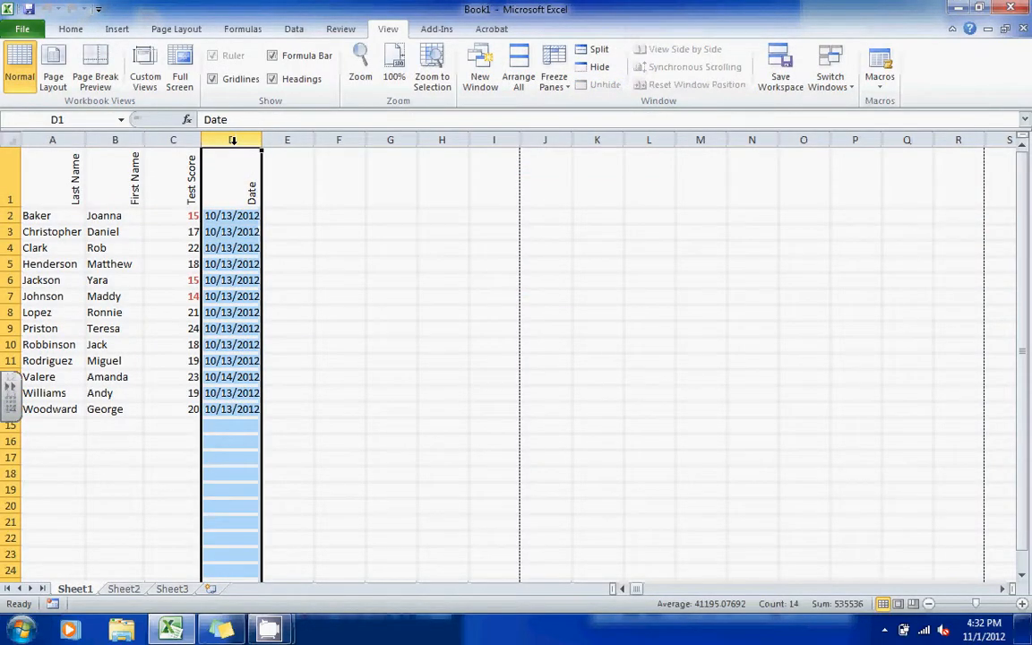
{"action": "right_click", "coordinate": [232, 141]}
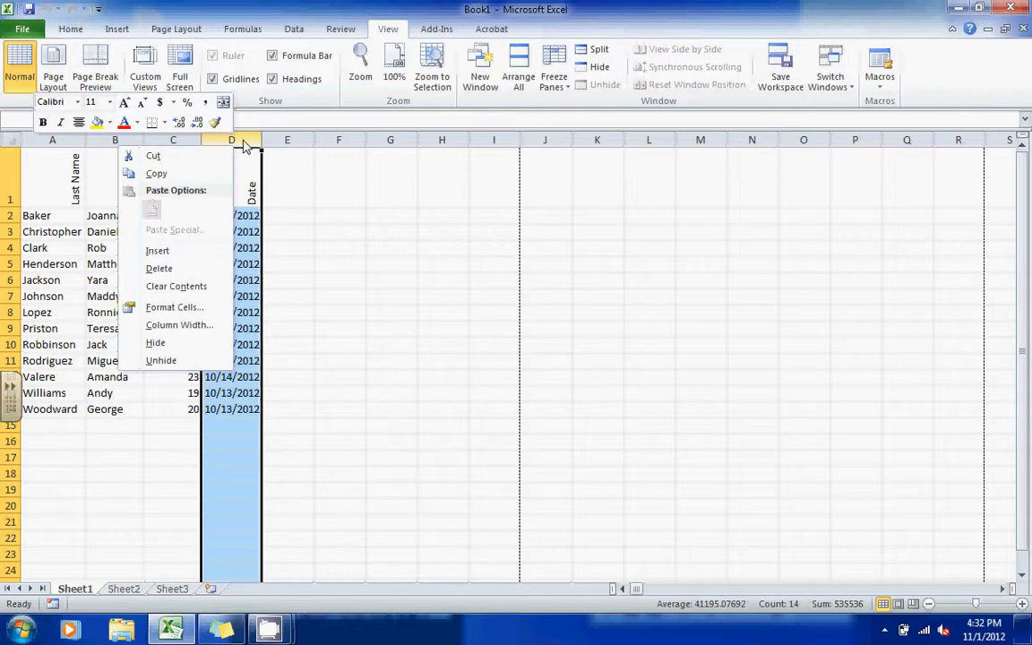
{"action": "left_click", "coordinate": [155, 343]}
{"action": "left_click", "coordinate": [278, 328]}
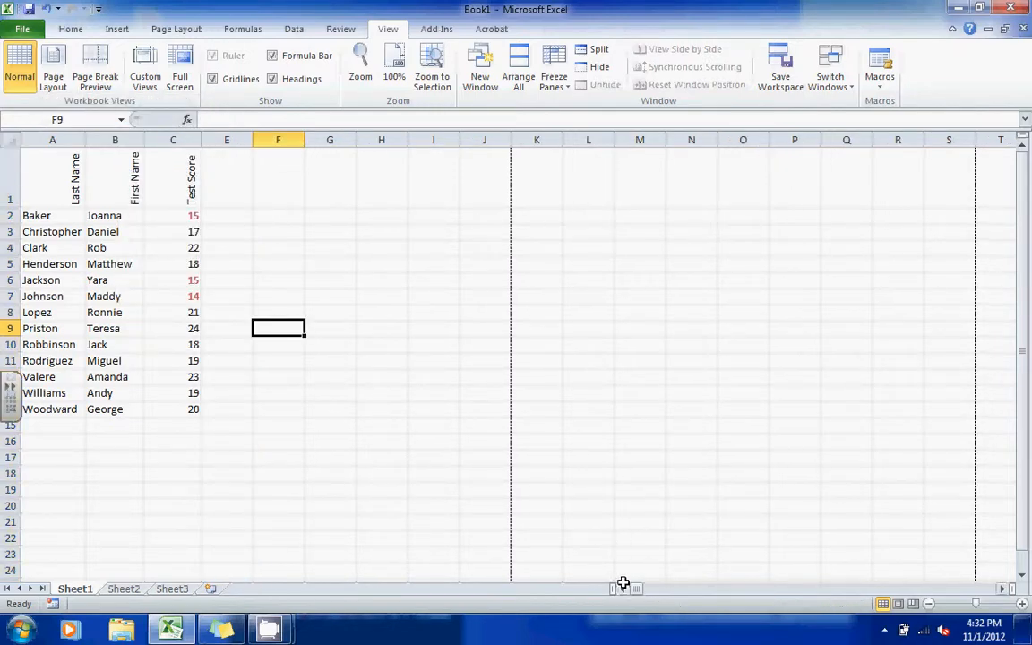
{"action": "mouse_move", "coordinate": [624, 589]}
{"action": "left_mouse_down"}
{"action": "mouse_move", "coordinate": [638, 593]}
{"action": "mouse_move", "coordinate": [622, 590]}
{"action": "left_mouse_up"}
- Unhide the Date column between columns C and E
{"action": "left_click", "coordinate": [183, 136]}
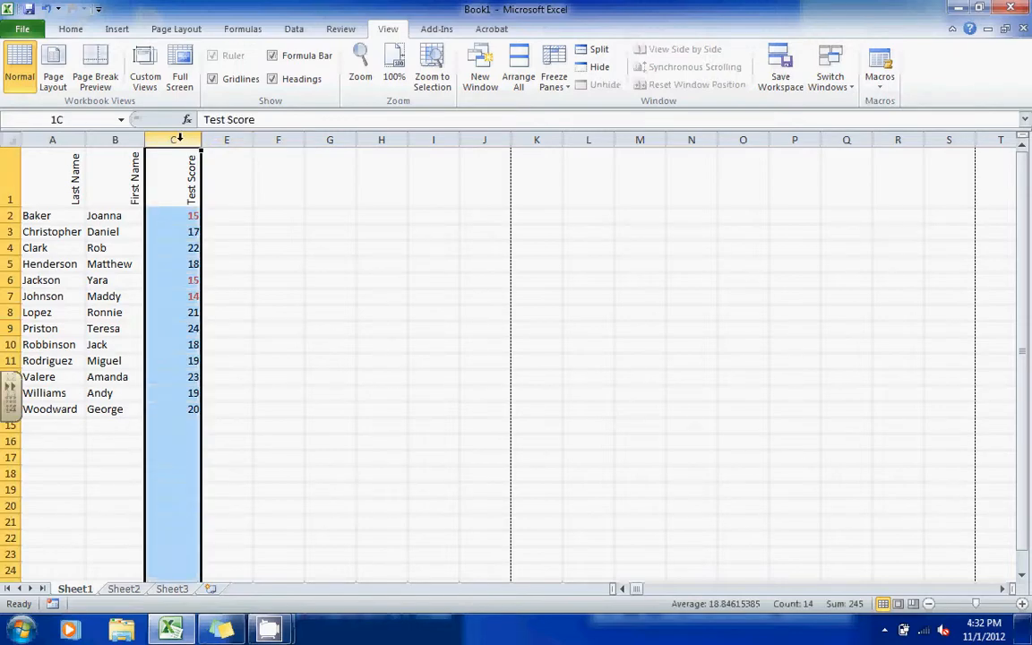
{"action": "left_click_drag", "start_coordinate": [179, 136], "coordinate": [222, 140]}
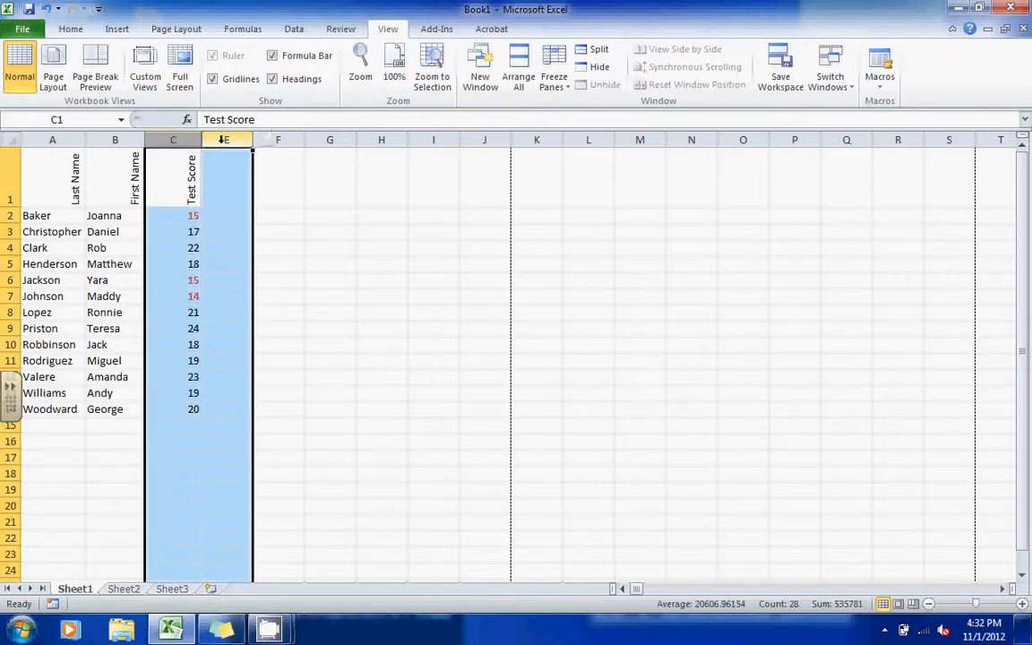
{"action": "right_click", "coordinate": [222, 140]}
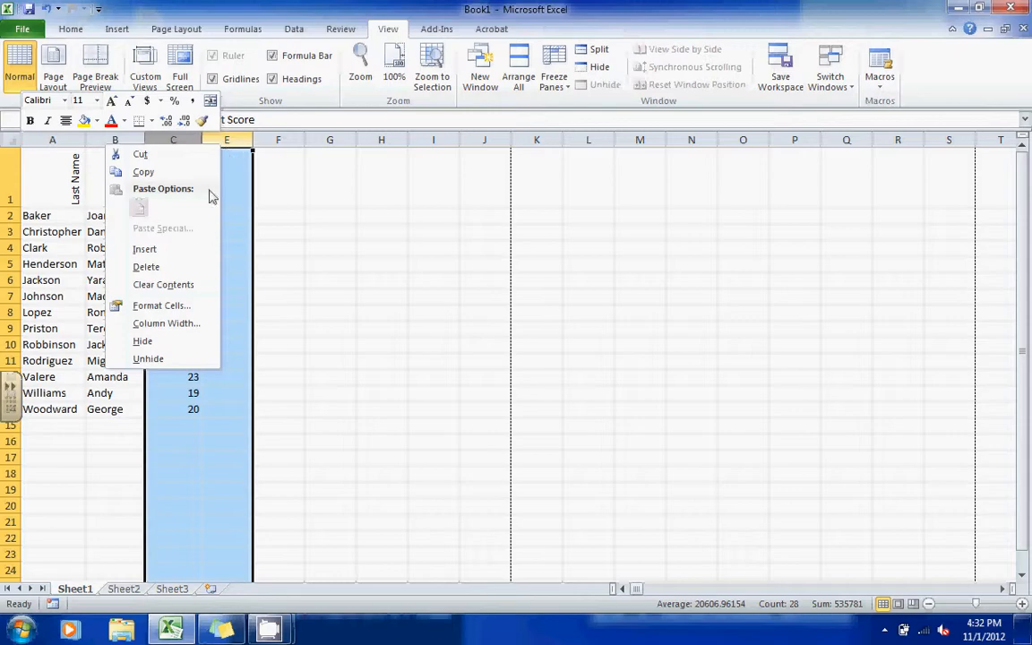
{"action": "left_click", "coordinate": [150, 358]}
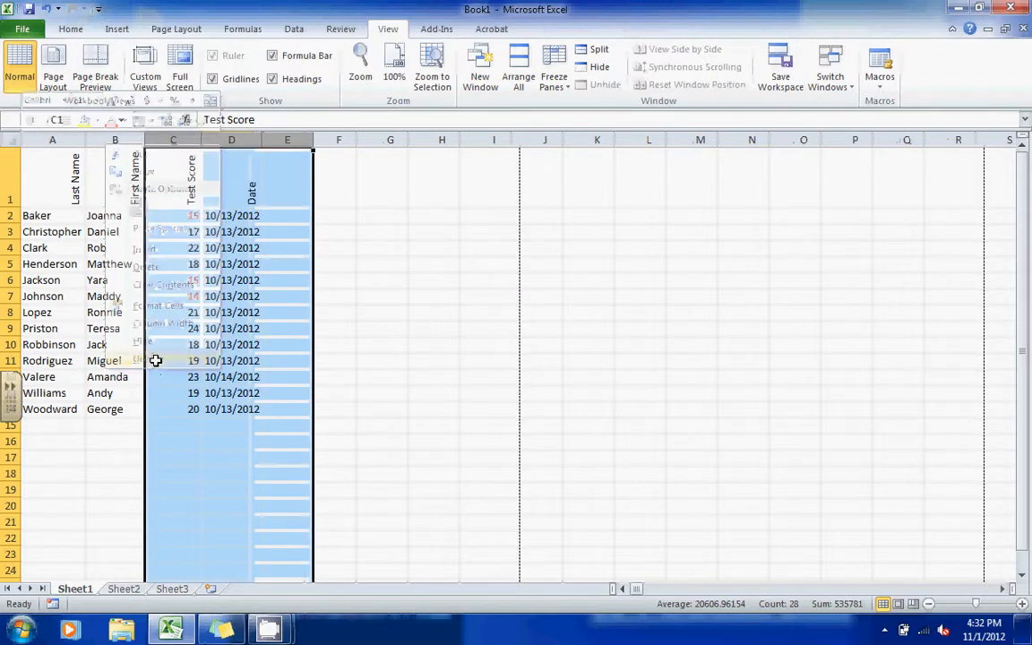
{"action": "left_click", "coordinate": [224, 345]}
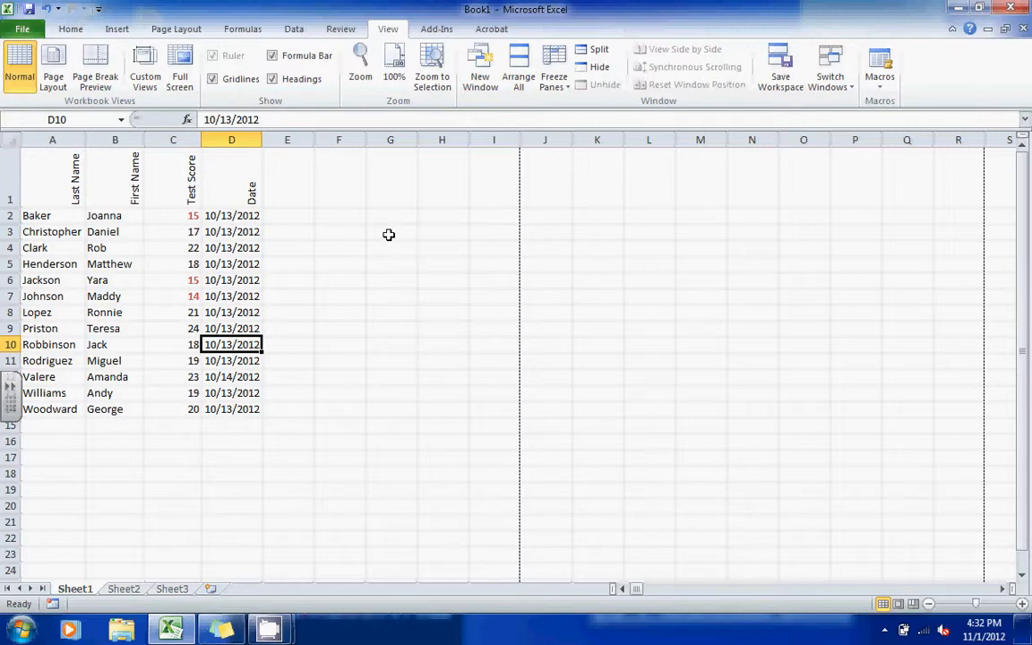
{"action": "left_click", "coordinate": [359, 247]}
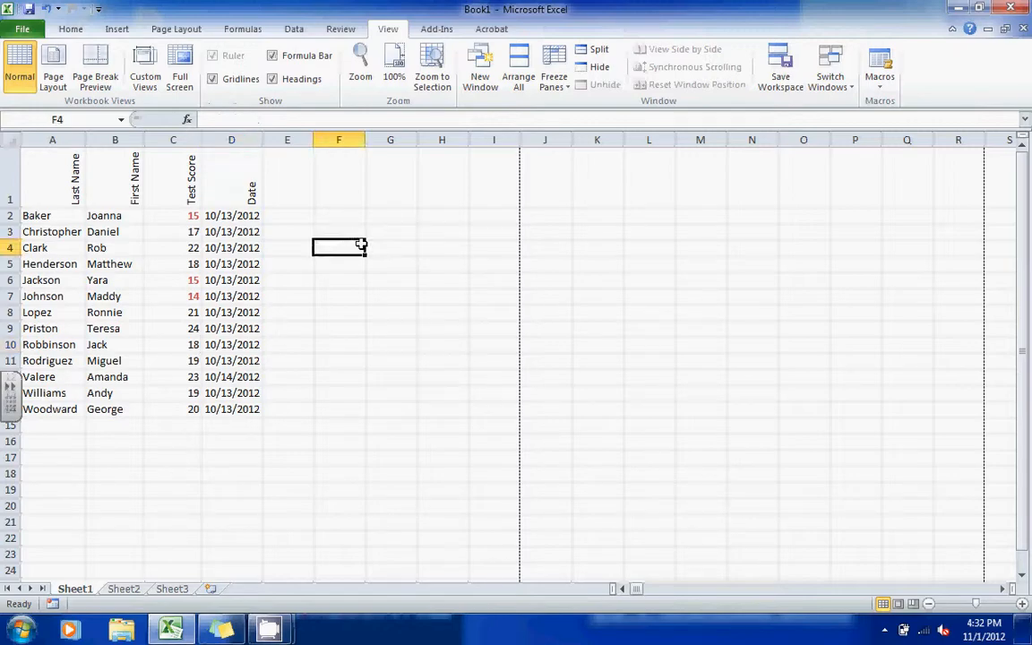
- Convert Sheet1 to a PDF with Acrobat, saving both the workbook and the PDF as Book1 on the Desktop
{"action": "left_click", "coordinate": [448, 29]}
{"action": "left_click", "coordinate": [479, 30]}
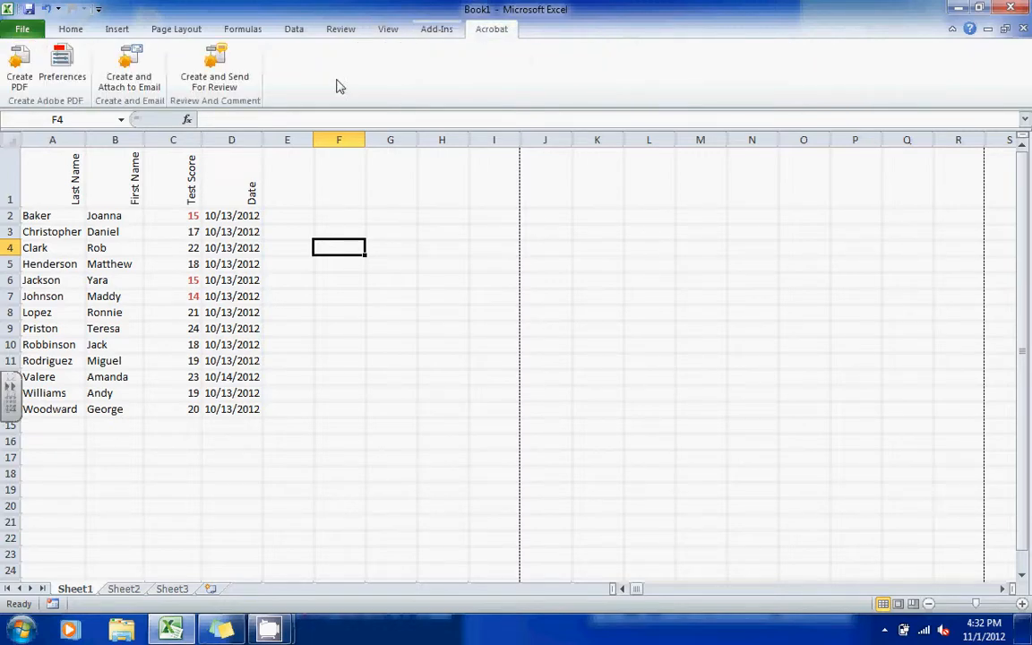
{"action": "left_click", "coordinate": [19, 82]}
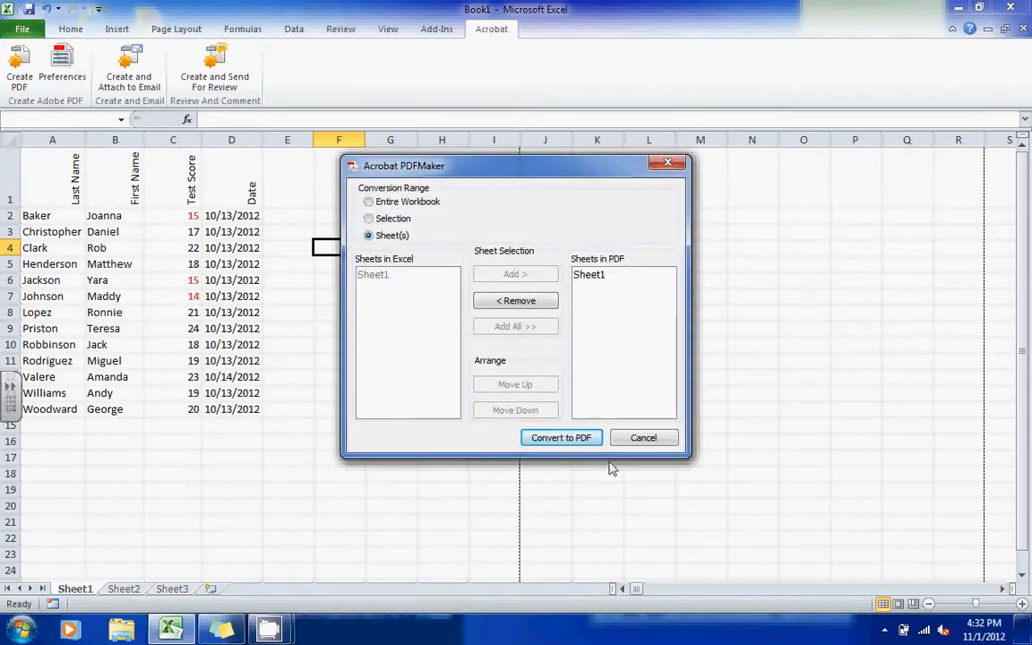
{"action": "left_click", "coordinate": [561, 438]}
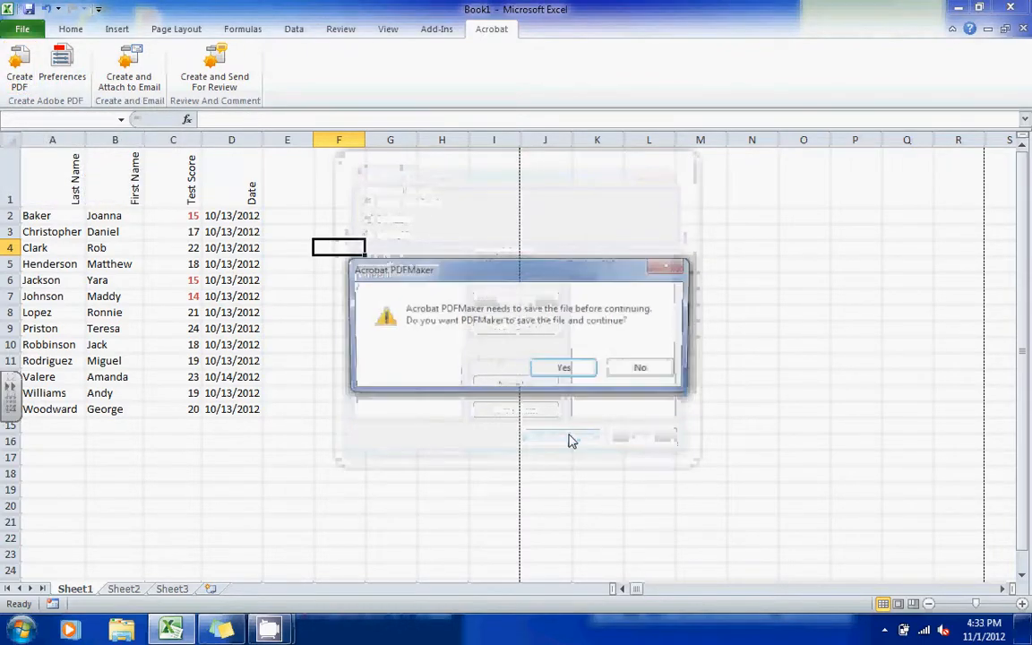
{"action": "left_click", "coordinate": [568, 376]}
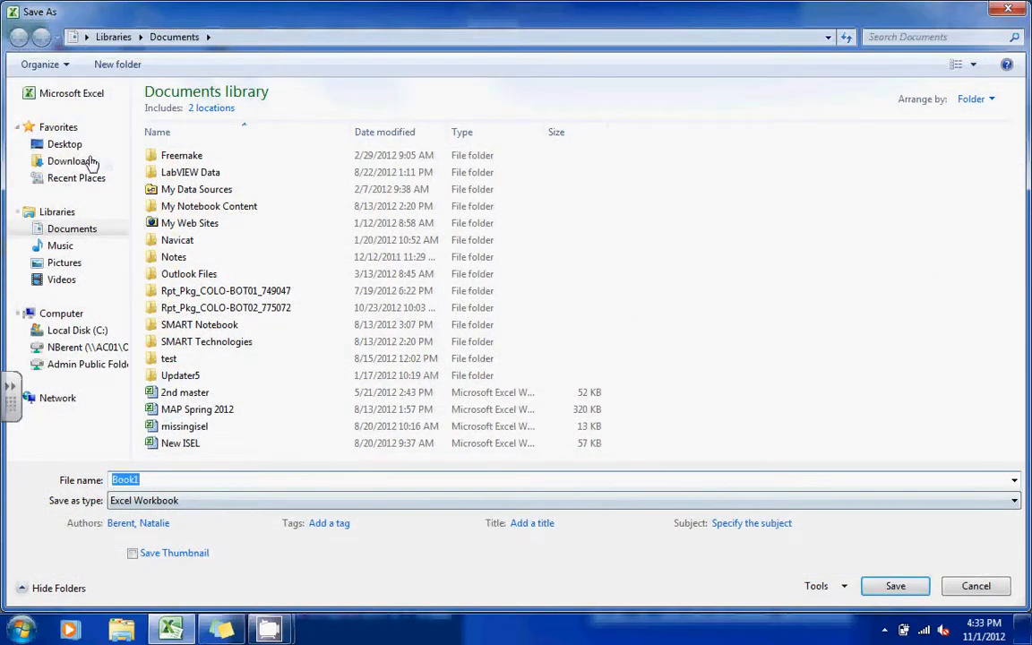
{"action": "left_click", "coordinate": [63, 143]}
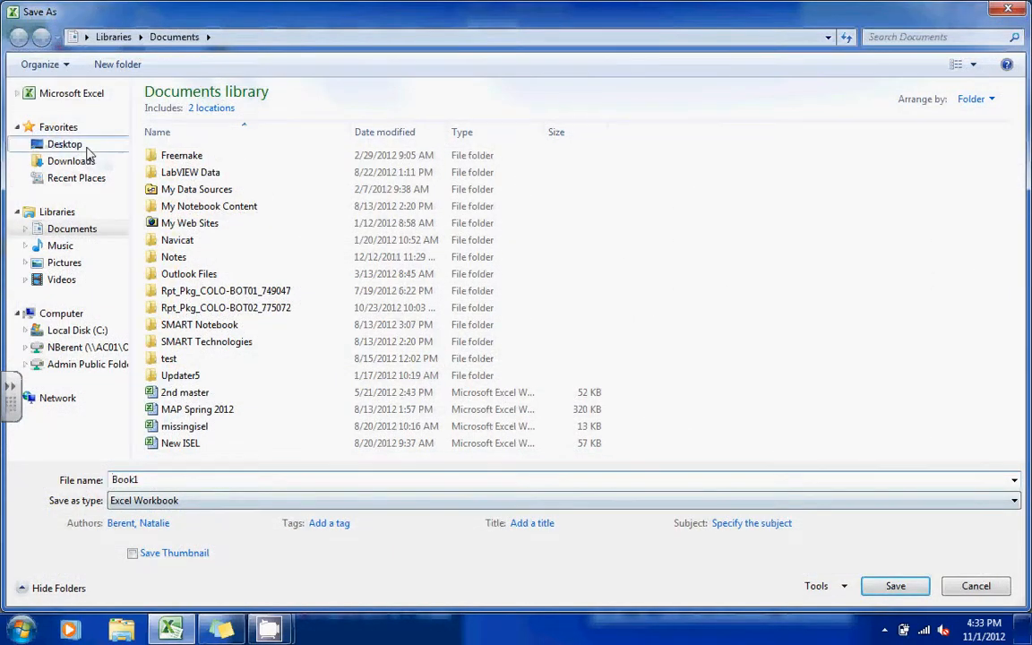
{"action": "left_click", "coordinate": [903, 590]}
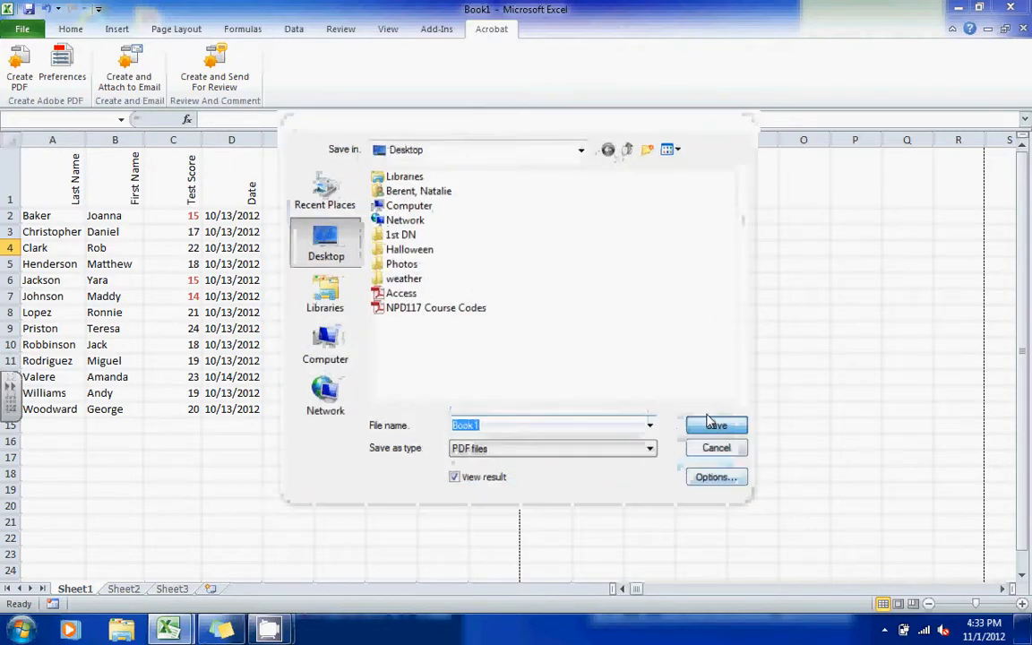
{"action": "left_click", "coordinate": [706, 416]}
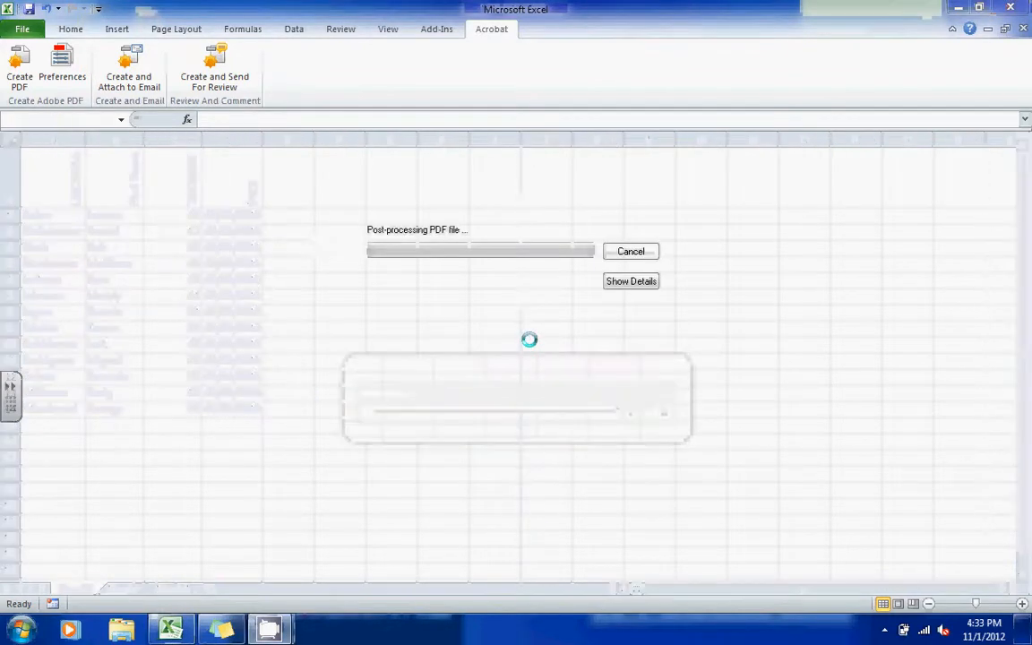